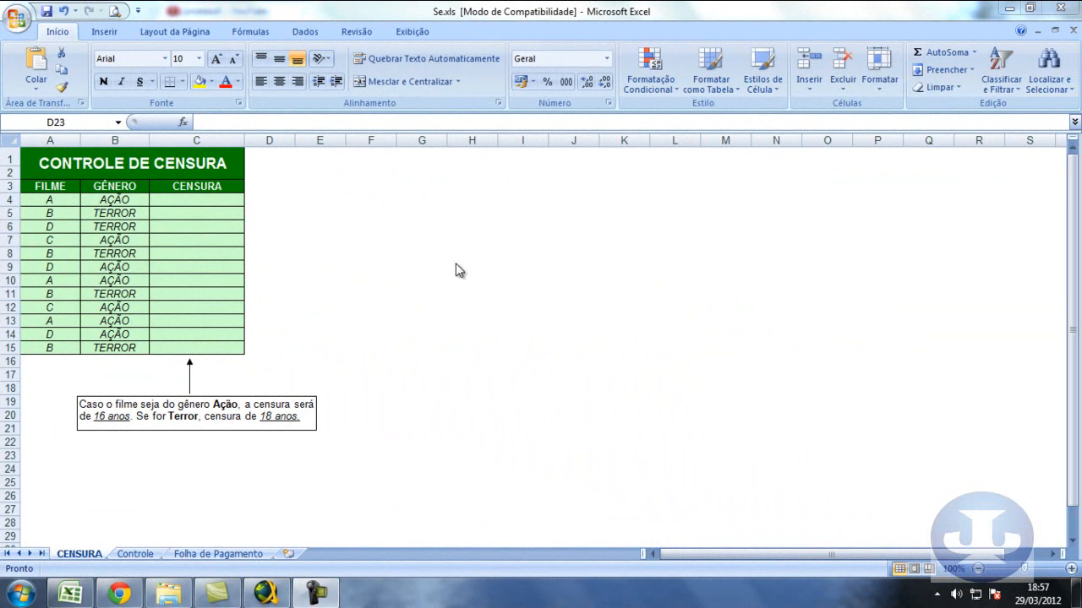
- Open Notepad (Bloco de notas) and snap its window to one half of the screen beside the worksheet
click(34, 596)
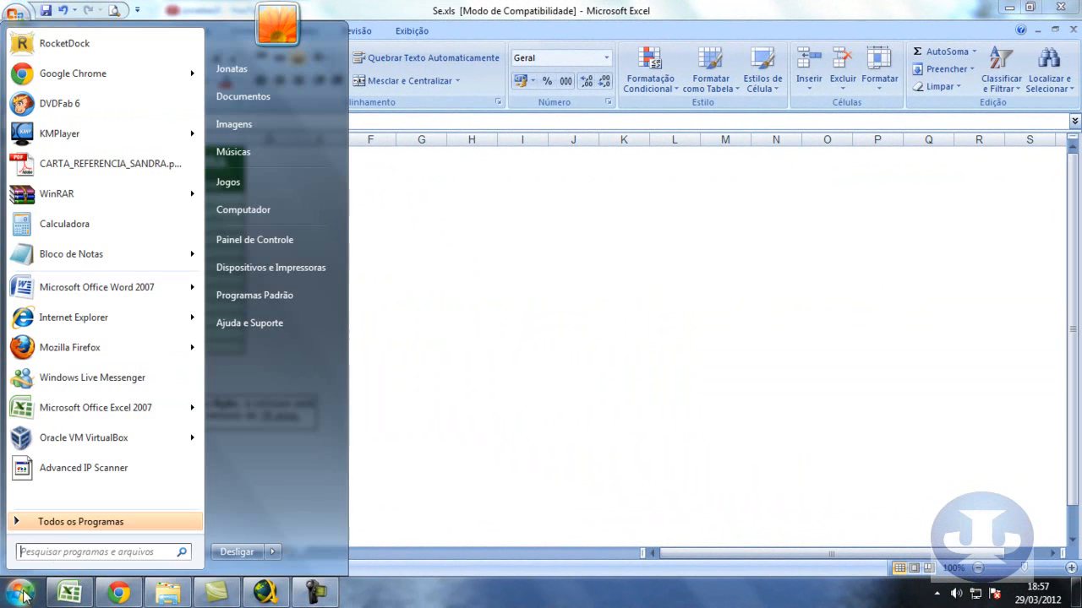
click(68, 551)
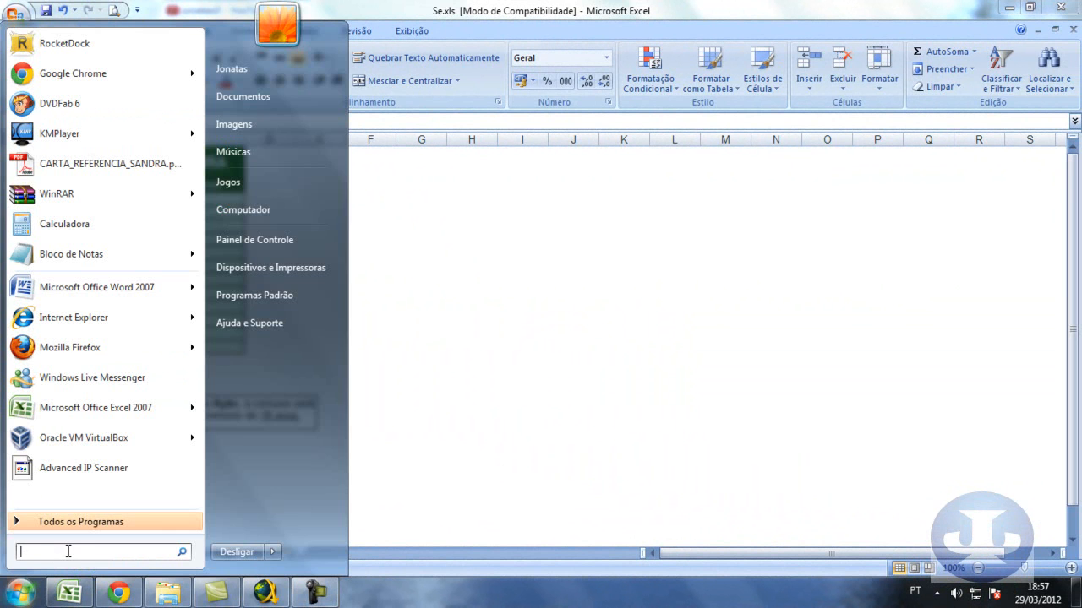
text(notepa)
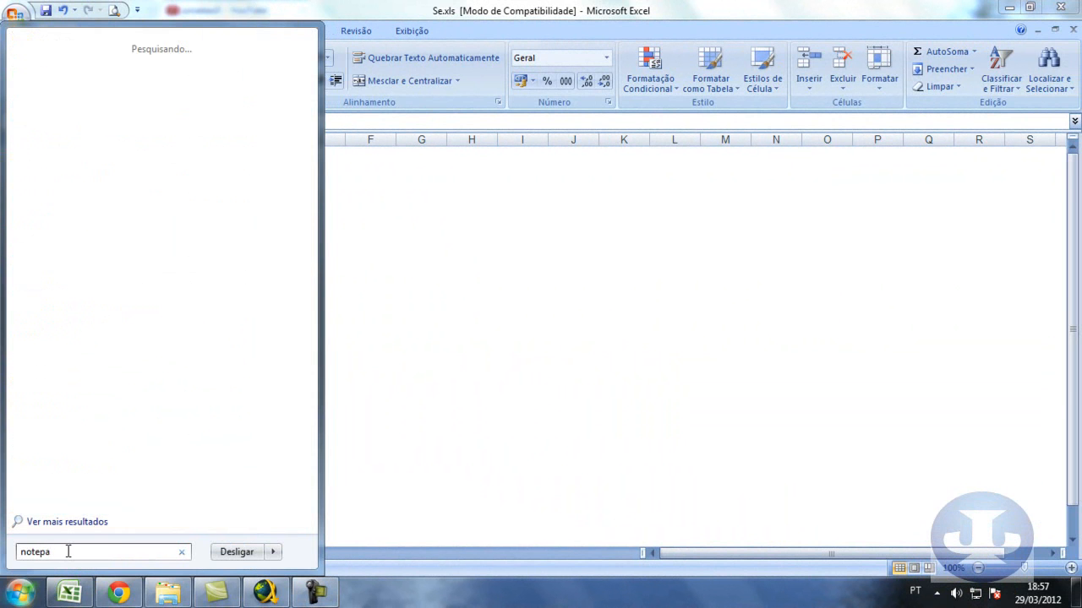
key(Return)
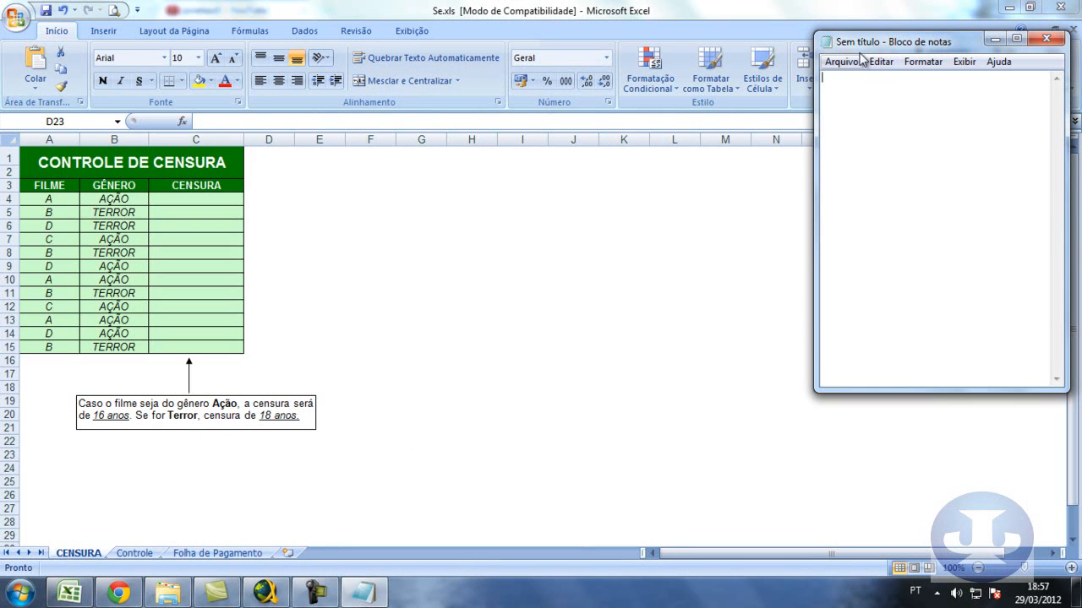
key(super+Right)
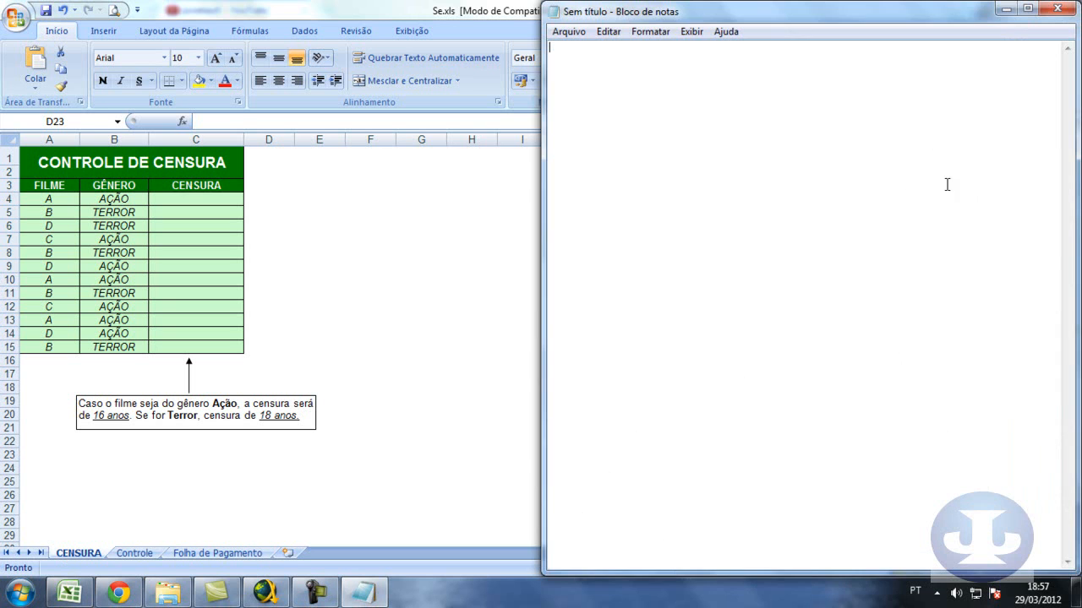
- Set the Notepad font size to 18, keeping Lucida Console Regular
click(661, 37)
click(668, 67)
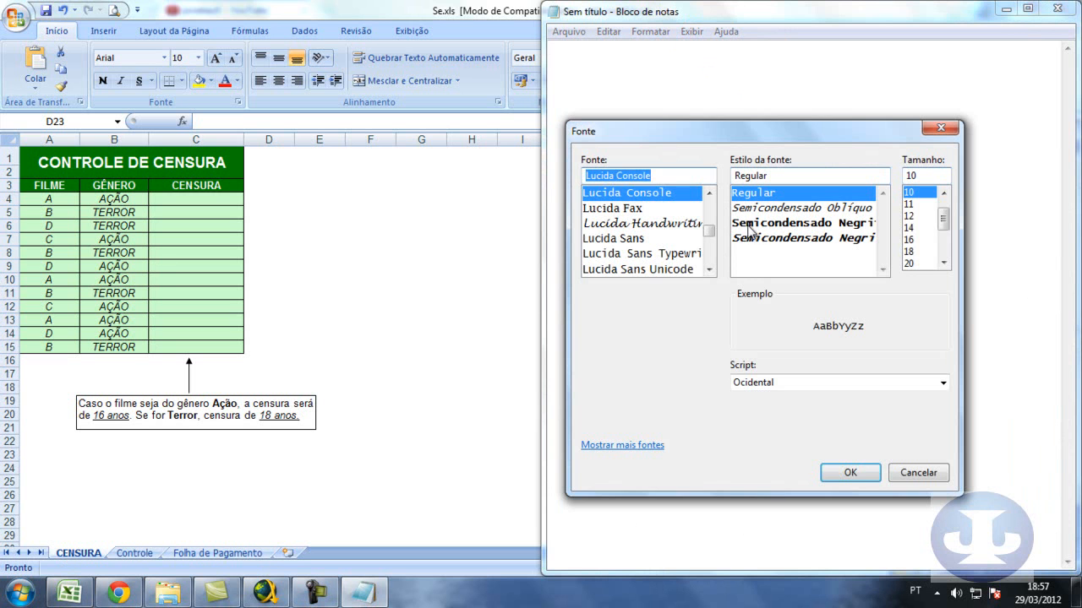
click(918, 252)
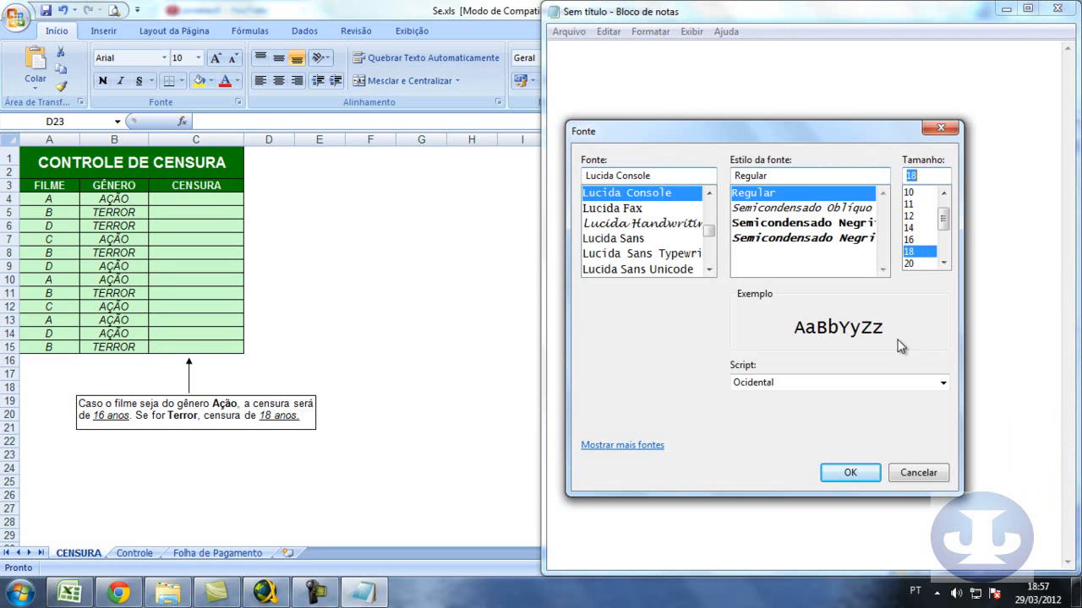
click(850, 472)
text(sdfsd)
key(BackSpace)
key(BackSpace)
key(BackSpace)
key(BackSpace)
key(BackSpace)
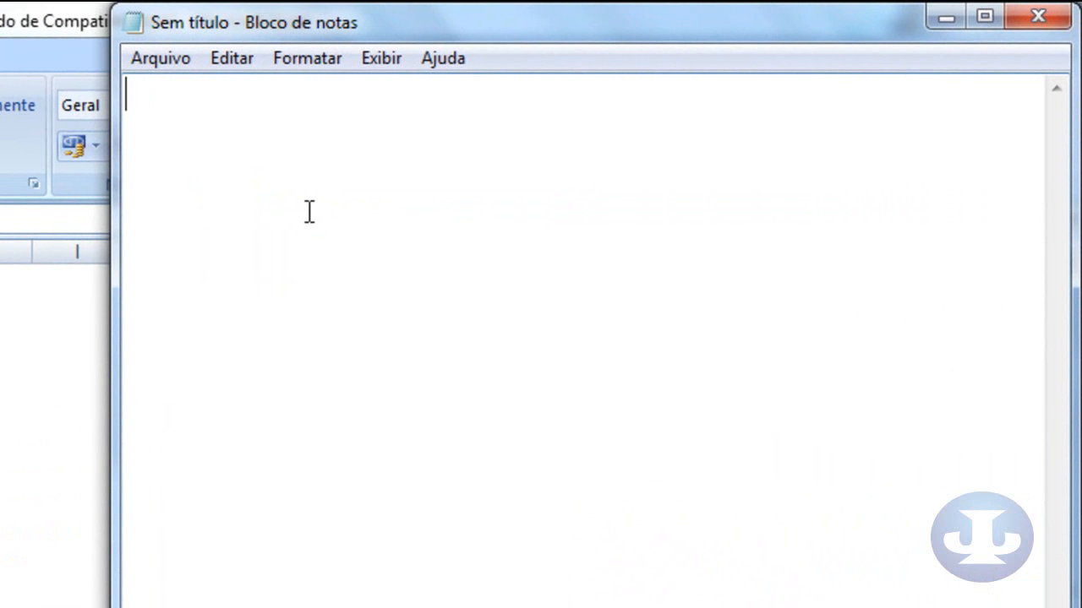
- Write the heading "Função SE" in the empty note and leave a blank line below it
text(Funçãoi)
key(BackSpace)
text(SE)
key(Return)
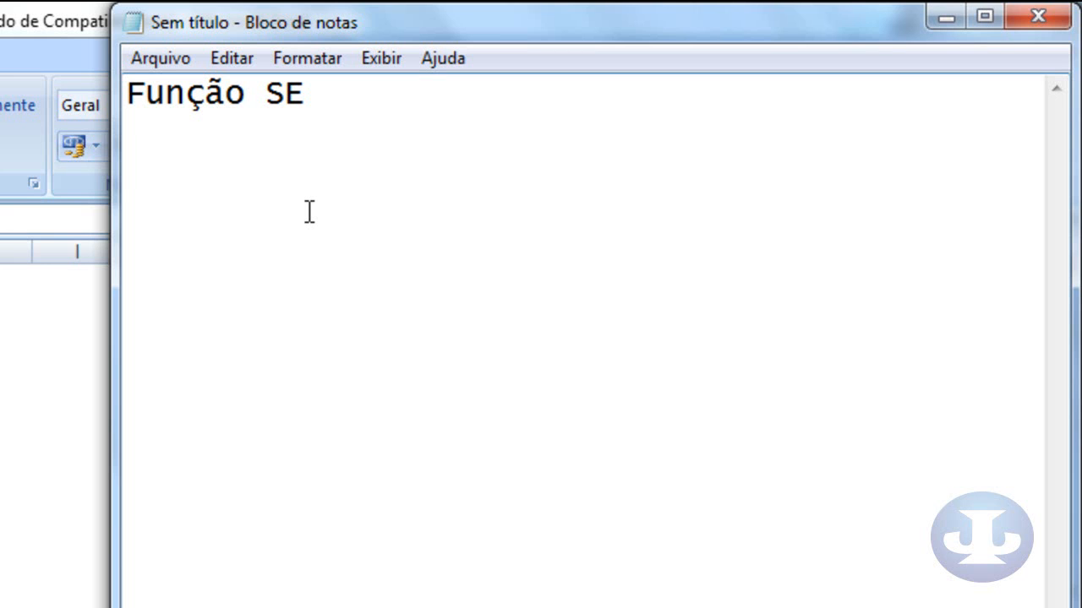
- Write the line "voce tem 18 anos" under the heading
text(voce tem)
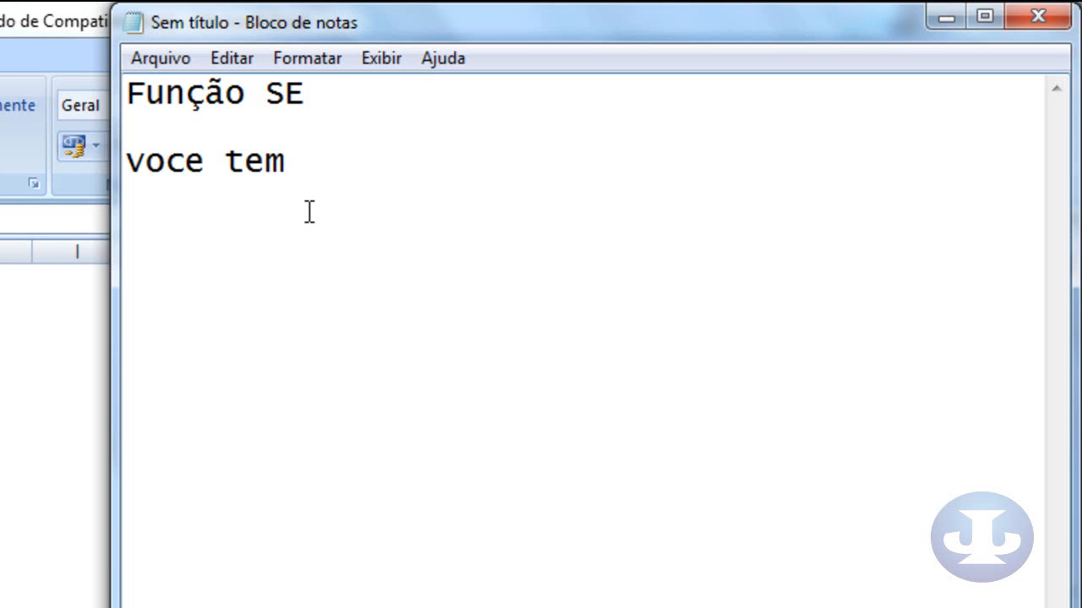
text( 18 no)
key(BackSpace)
key(BackSpace)
text(ano)
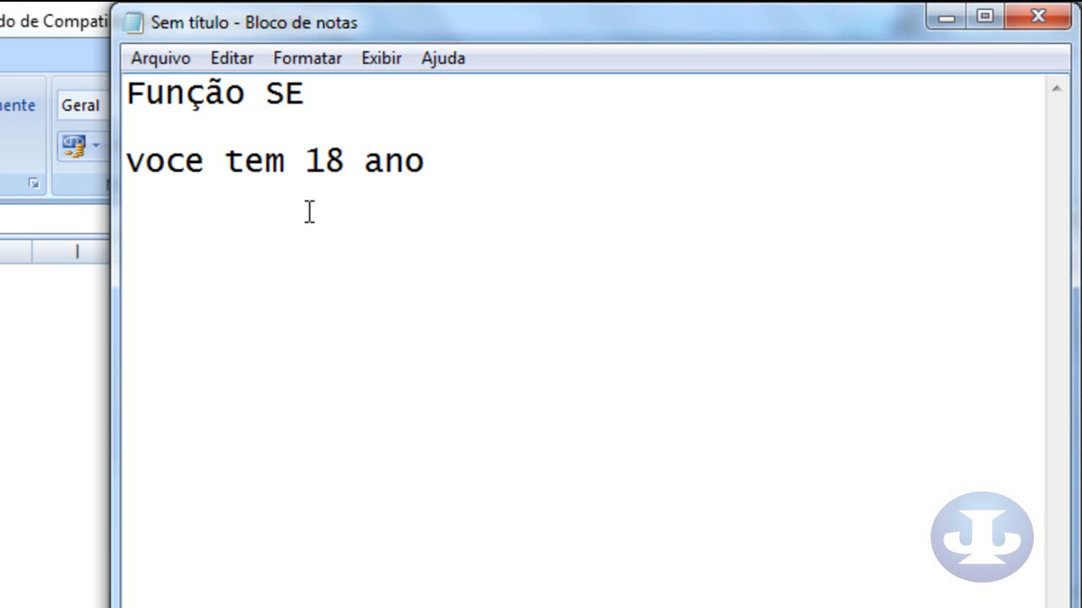
text(s)
- Correct the line to read "Você tem 18 anos?" and leave a blank line after it
key(Left)
key(Left)
key(Left)
key(Left)
key(Left)
key(Left)
key(Left)
key(Left)
key(Left)
key(Left)
key(Left)
key(Left)
key(BackSpace)
text(ê)
key(Left)
key(Left)
key(Left)
key(BackSpace)
text(V)
key(End)
text(?)
key(Return)
key(Return)
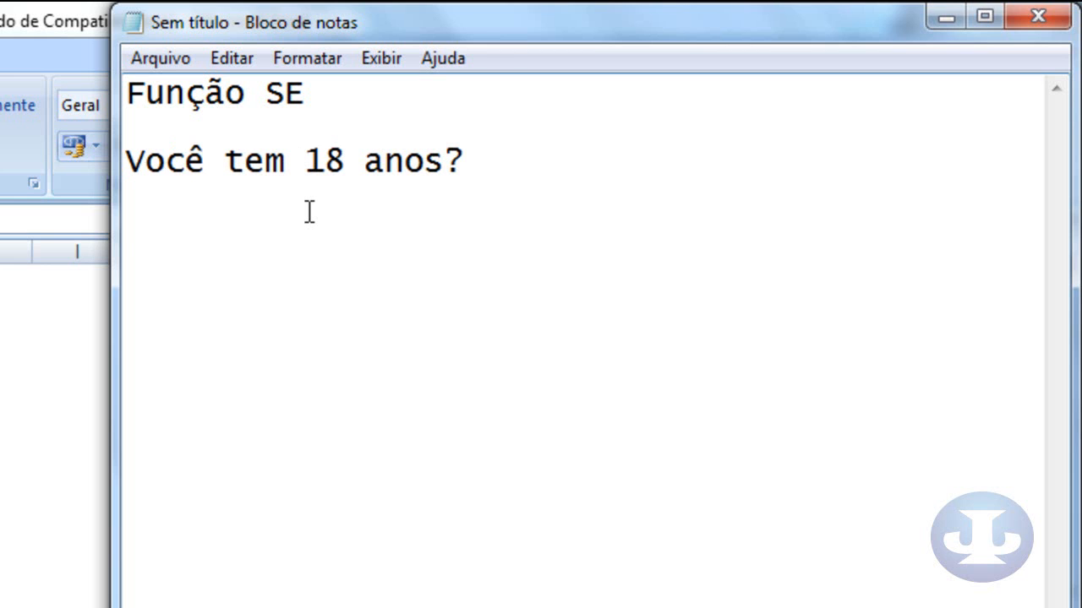
- List the answers "sim" and "não" on separate lines under the age question
text(sim)
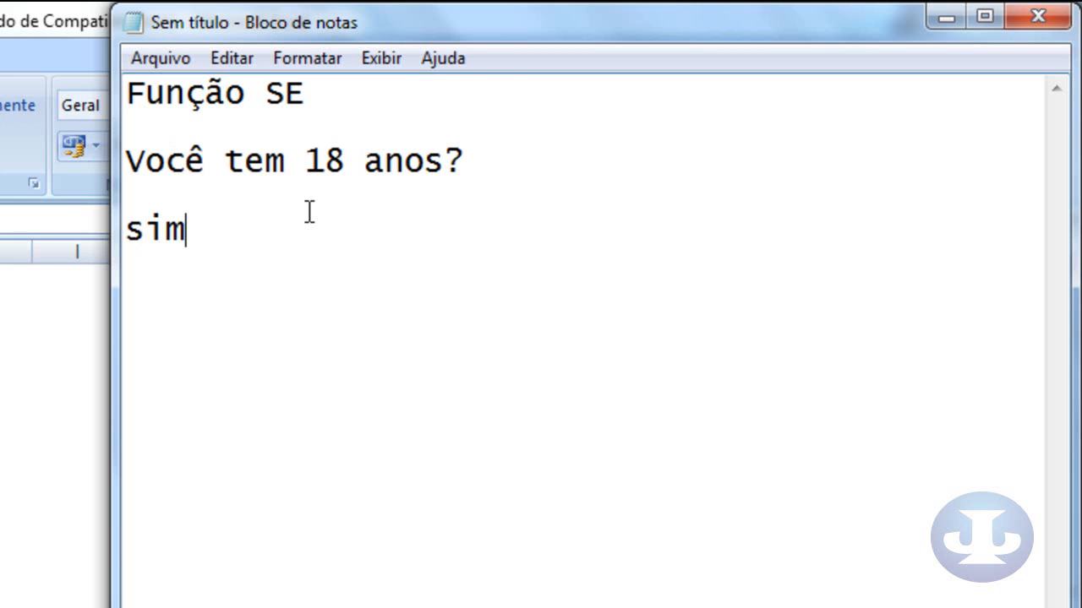
key(Return)
text(não)
key(Return)
key(Return)
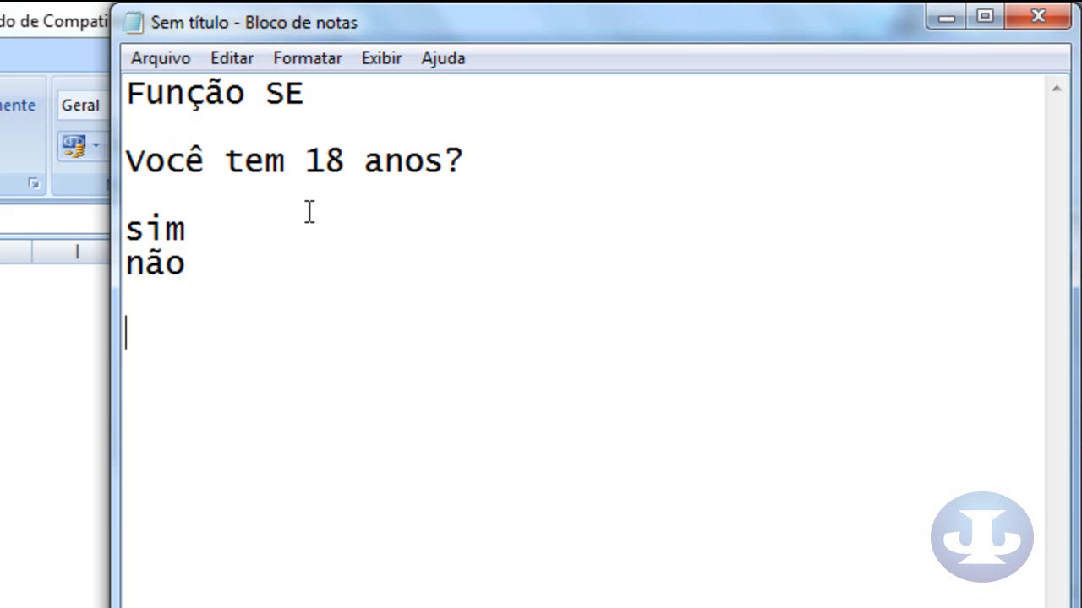
- Add a second question, "Você tem cachorro?", below the first pair of answers
text(vo)
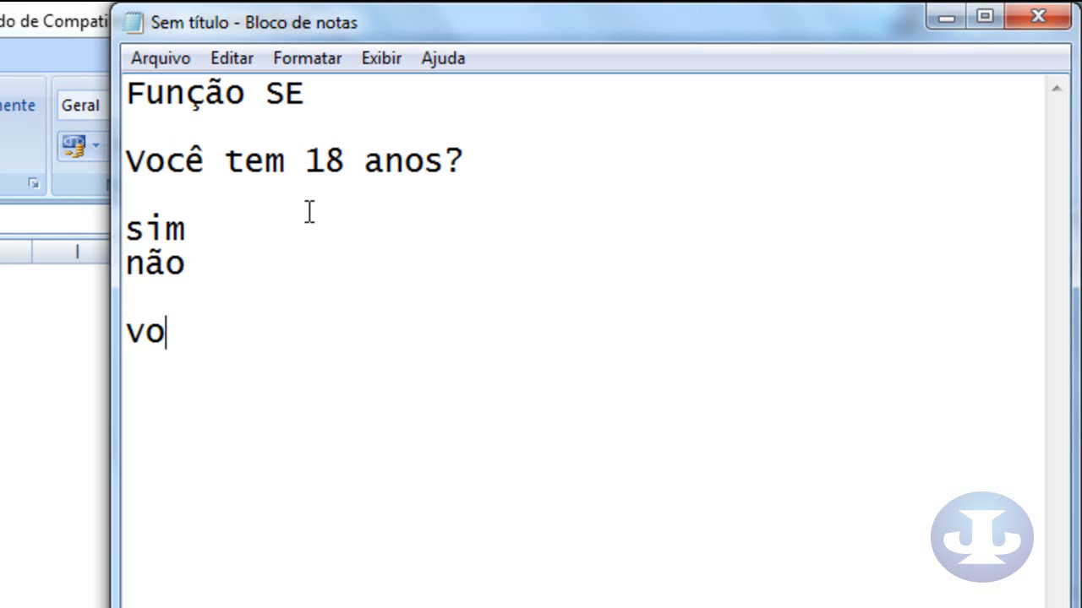
key(BackSpace)
key(BackSpace)
text(Vodc)
key(BackSpace)
key(BackSpace)
text(cê )
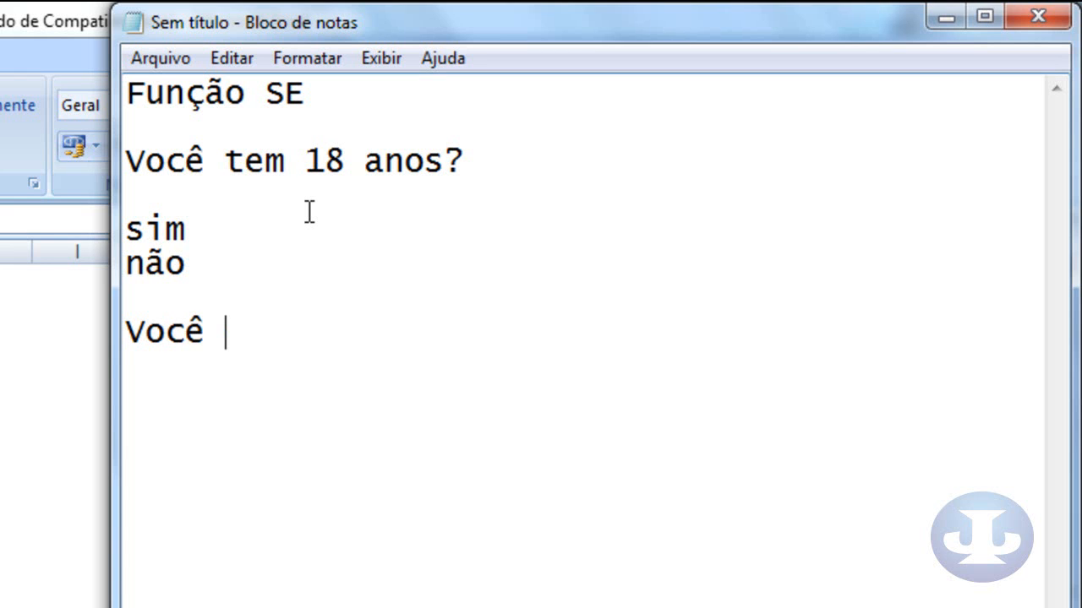
text(tem cachorro)
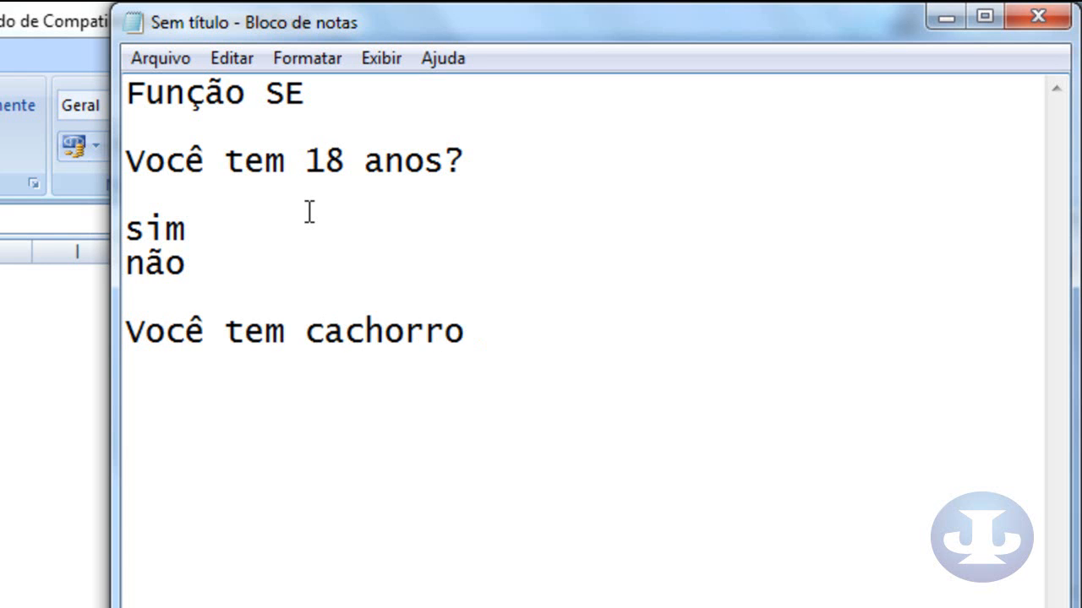
text(?)
key(Return)
key(Return)
- List "sim" and "não" on separate lines under the dog question, followed by blank lines
text(sim)
key(Return)
text(não)
key(Return)
key(Return)
key(Return)
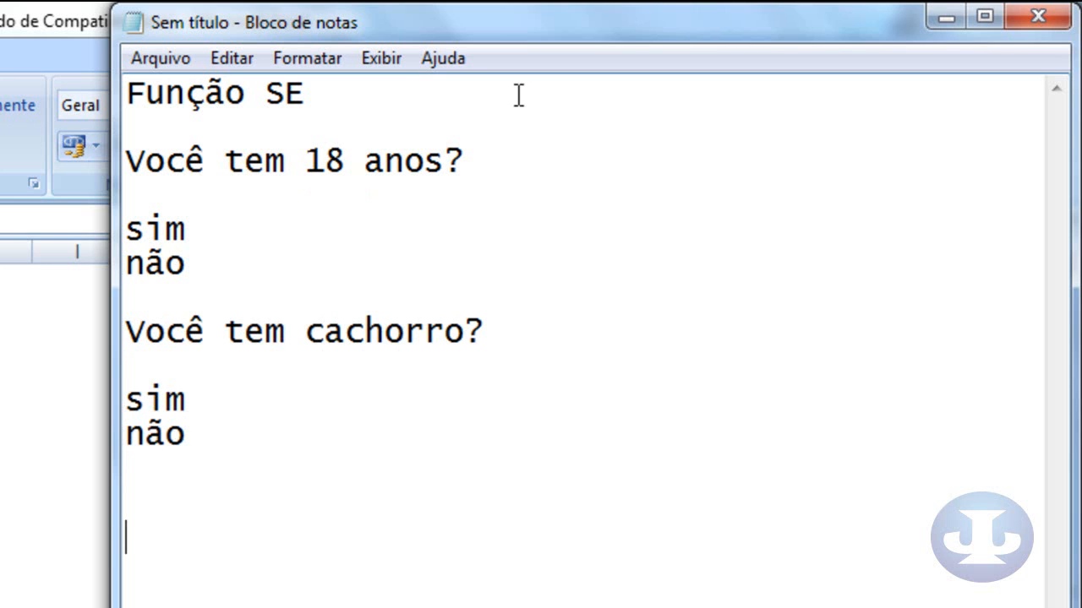
- Highlight the whole note, and the "sim" and "não" answers of the age question one at a time
drag(214, 437, 67, 82)
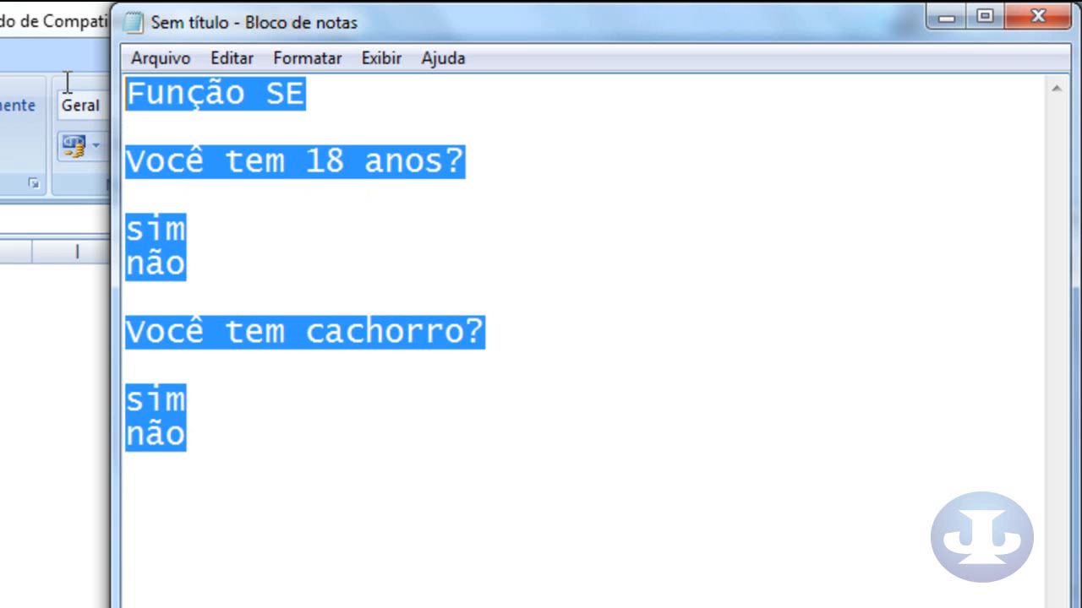
click(257, 409)
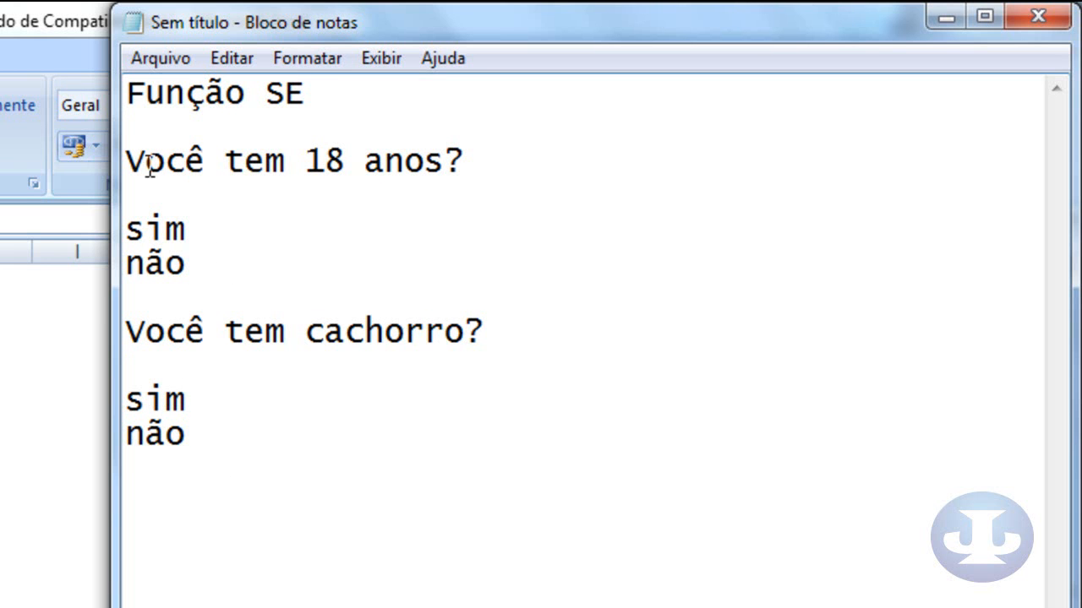
click(129, 228)
drag(129, 228, 228, 228)
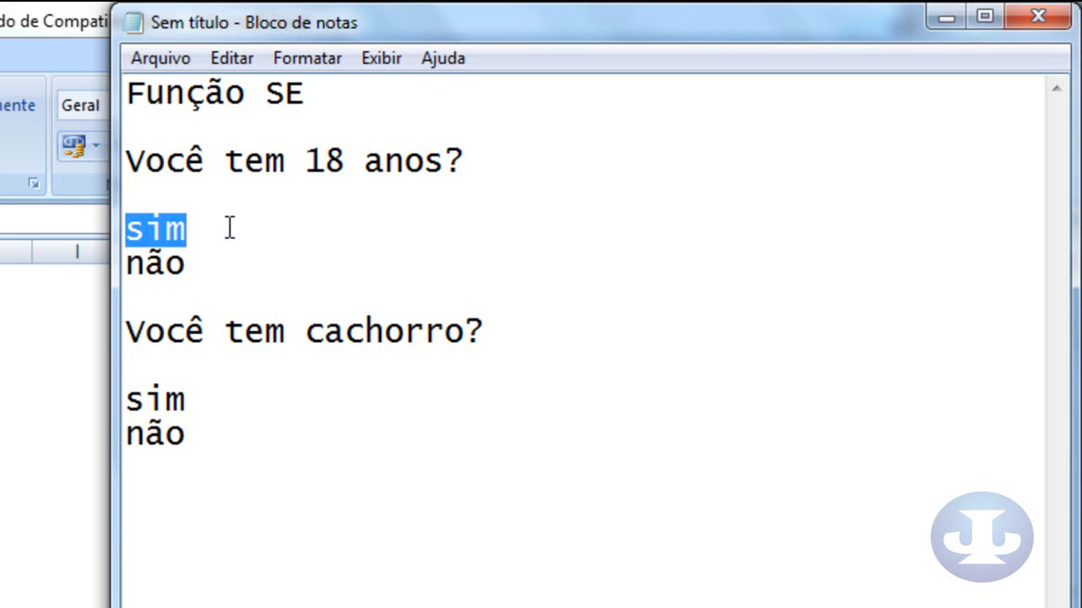
drag(188, 261, 113, 261)
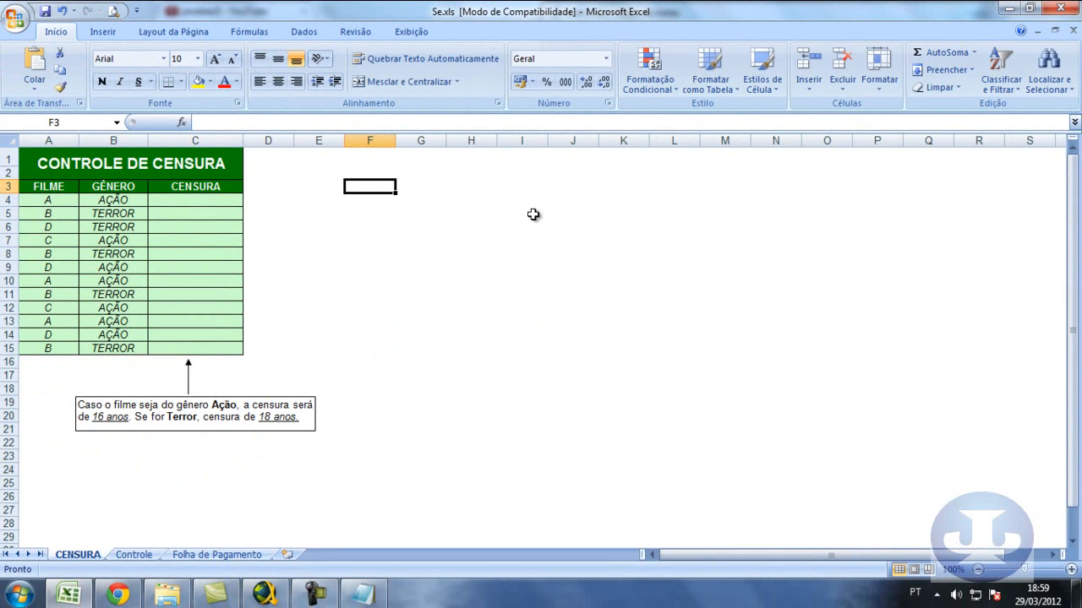
- In the Excel worksheet, enter 10 in cell F3
text(10)
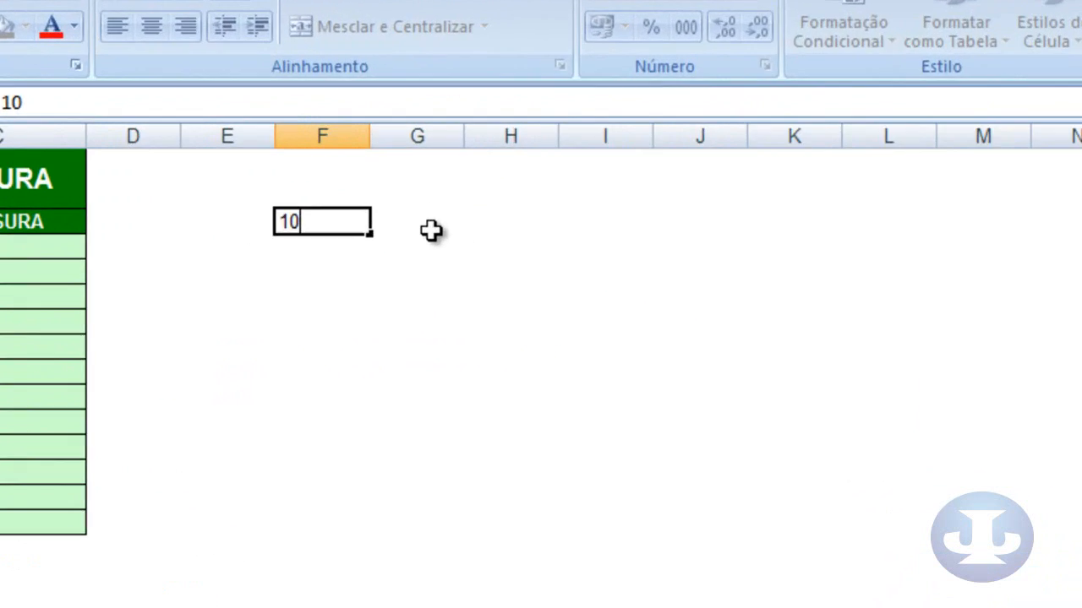
key(Tab)
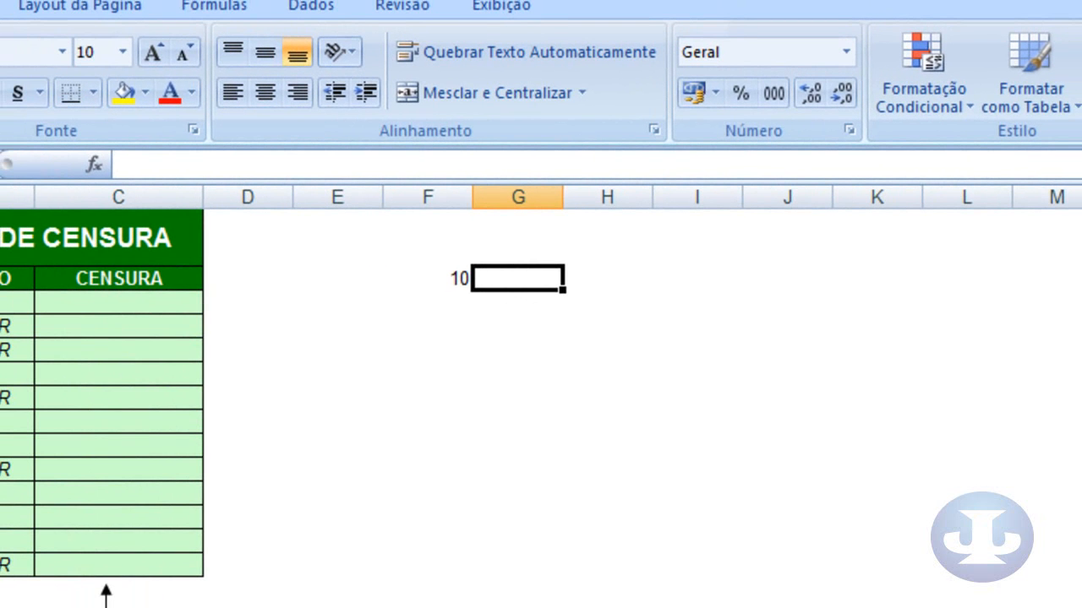
text(=)
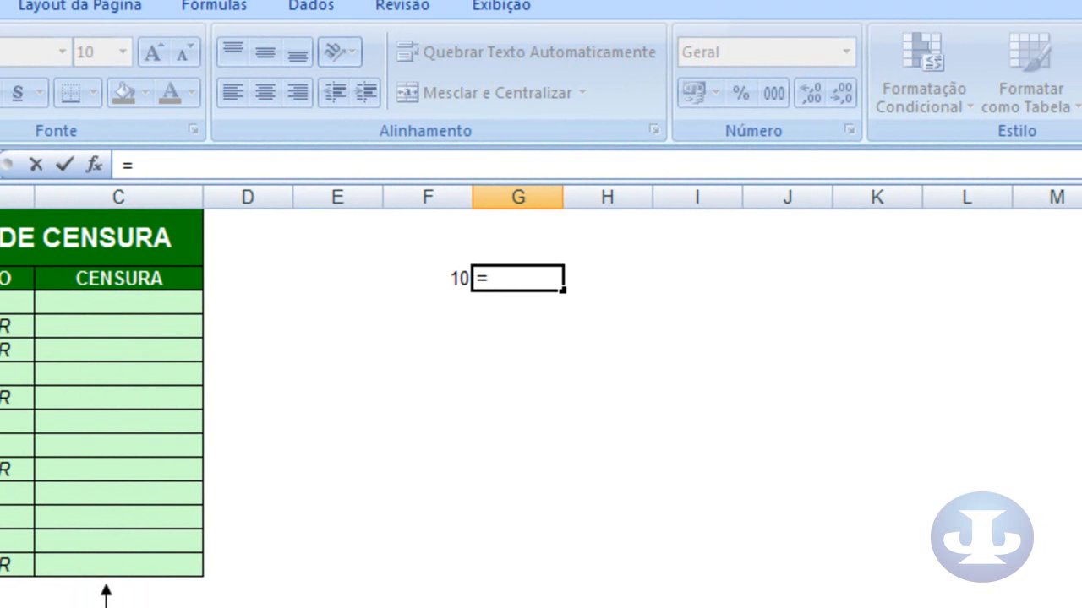
text(se()
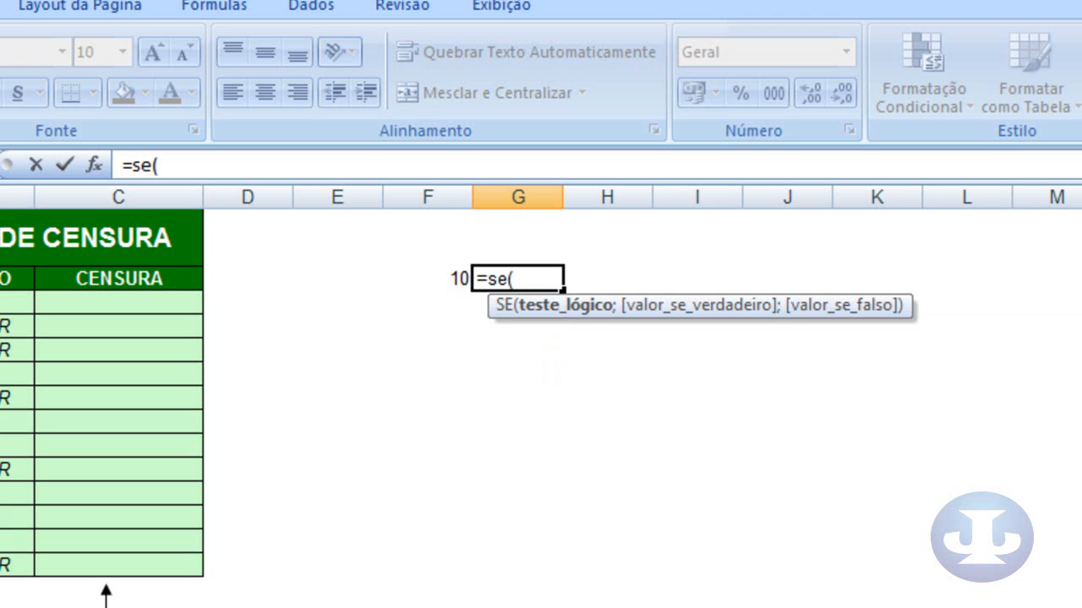
key(alt+Tab)
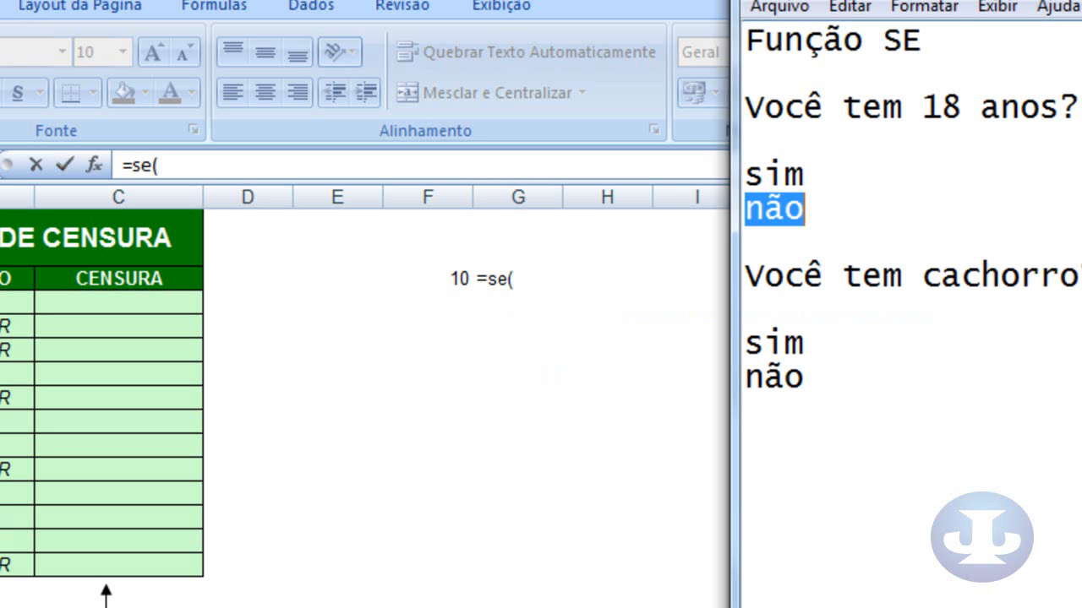
click(757, 104)
drag(759, 105, 1062, 106)
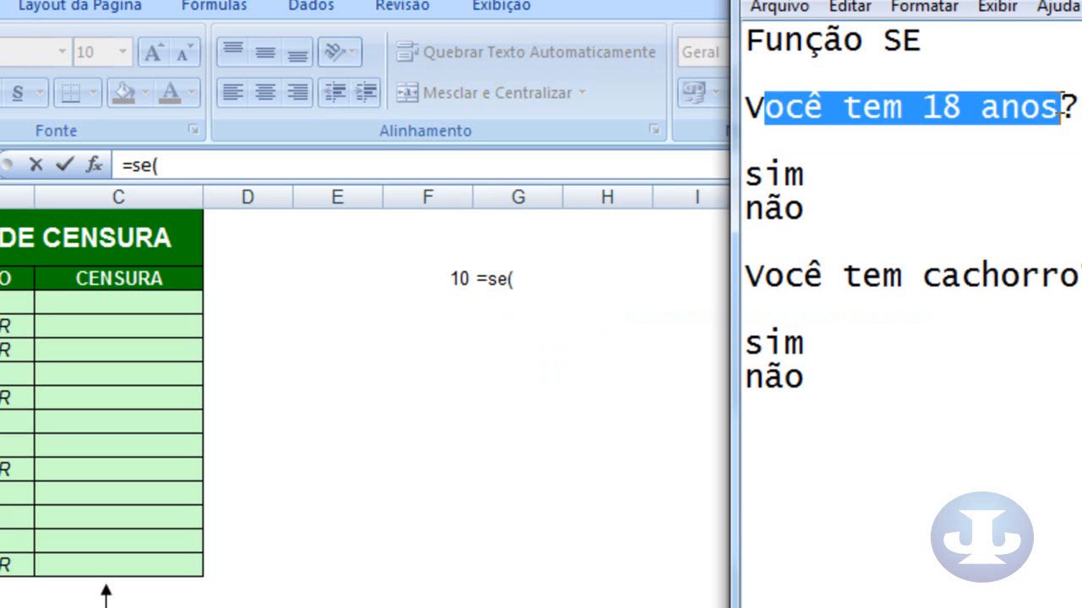
click(522, 278)
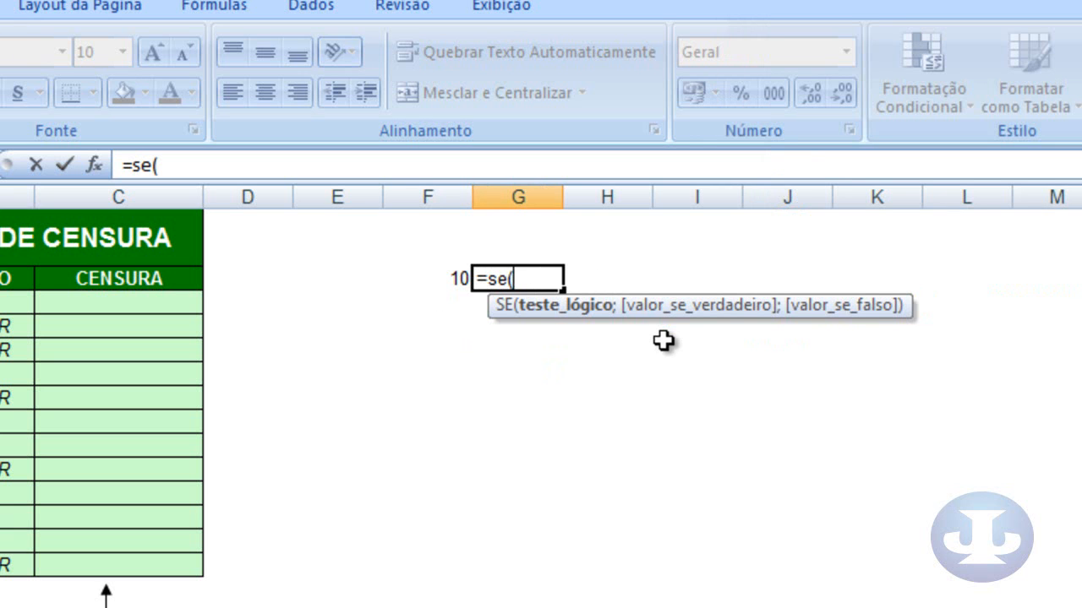
click(434, 278)
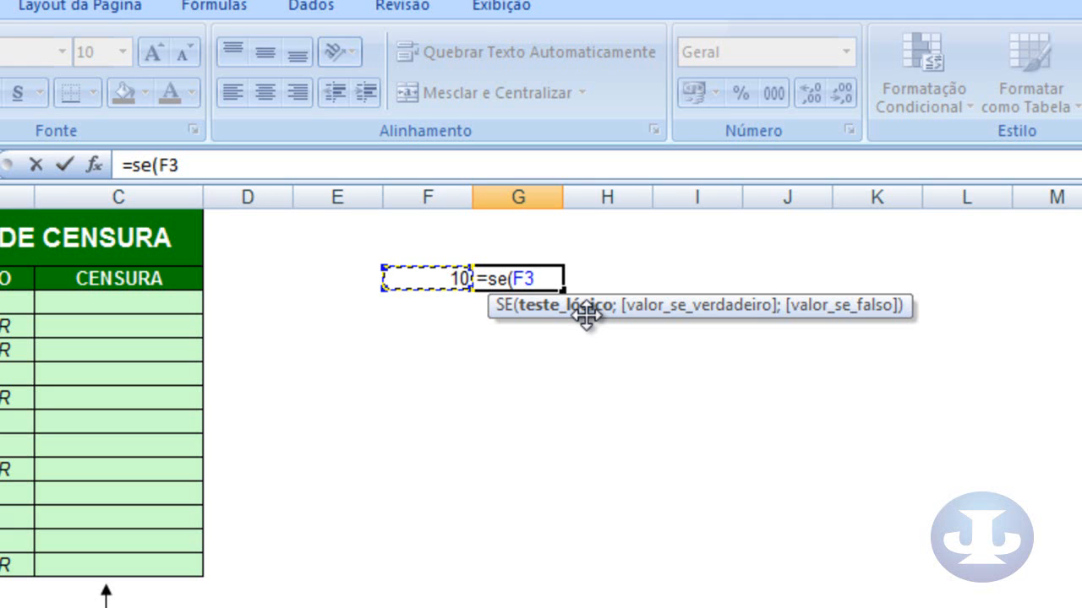
text(=)
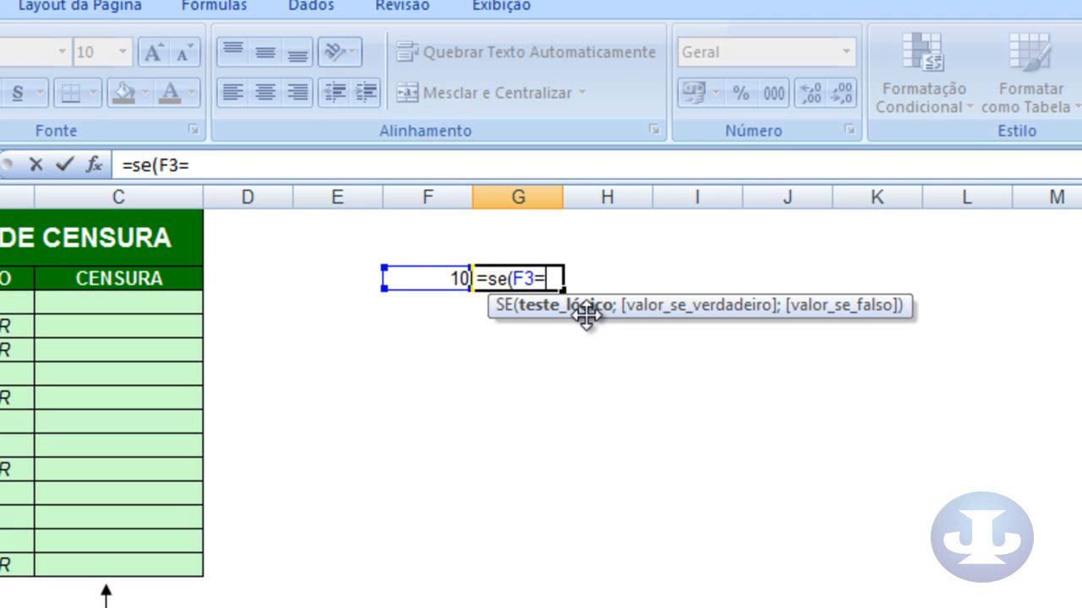
text(10)
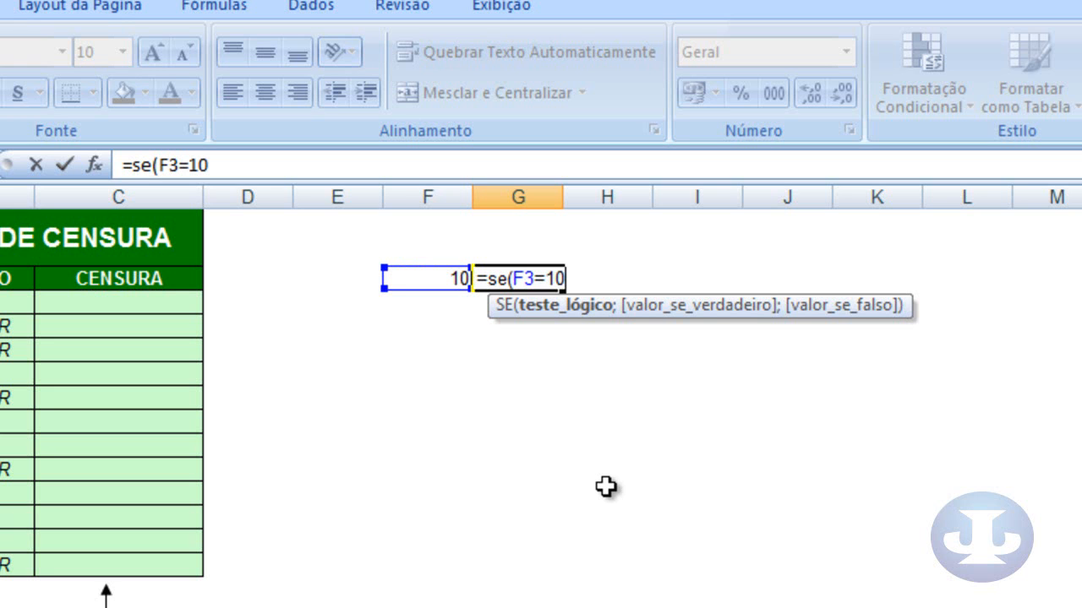
text(;)
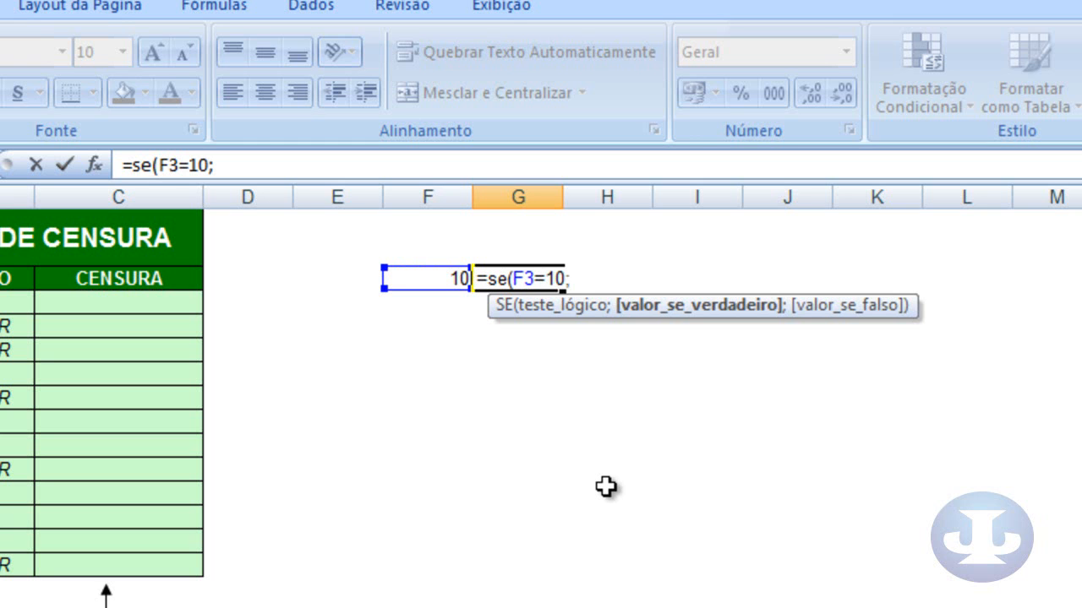
text("")
key(Escape)
key(Left)
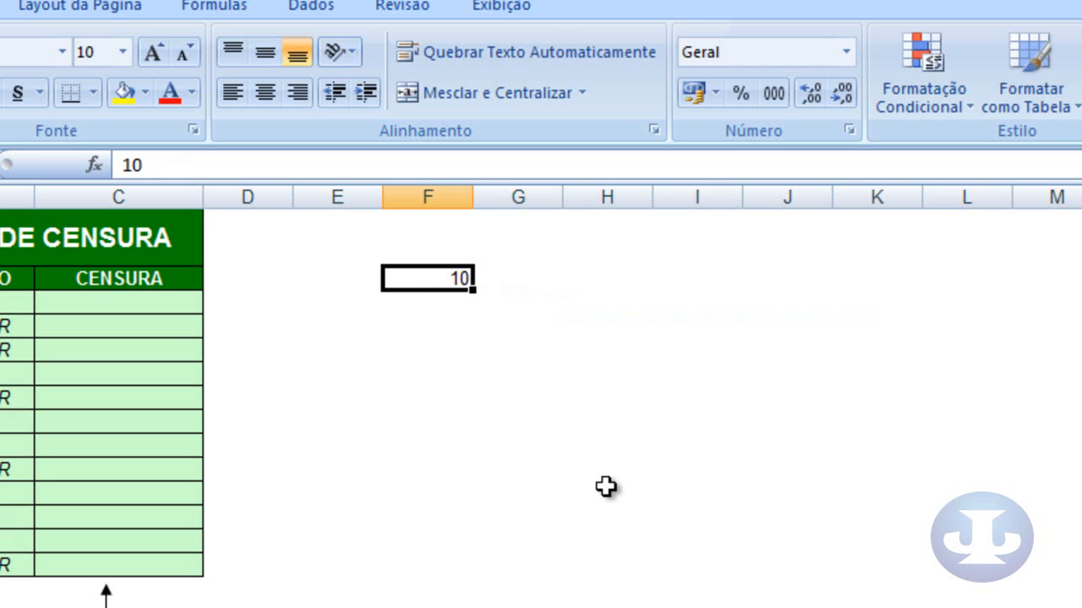
click(518, 287)
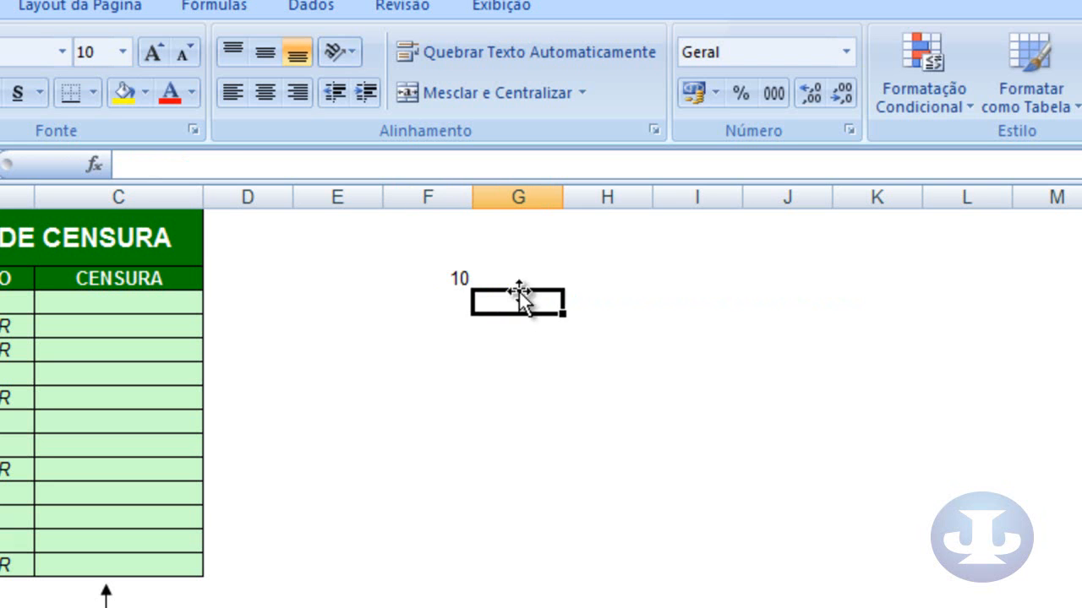
- Enter the formula =SE(F3=10;"sim";"não") in cell G3
click(221, 164)
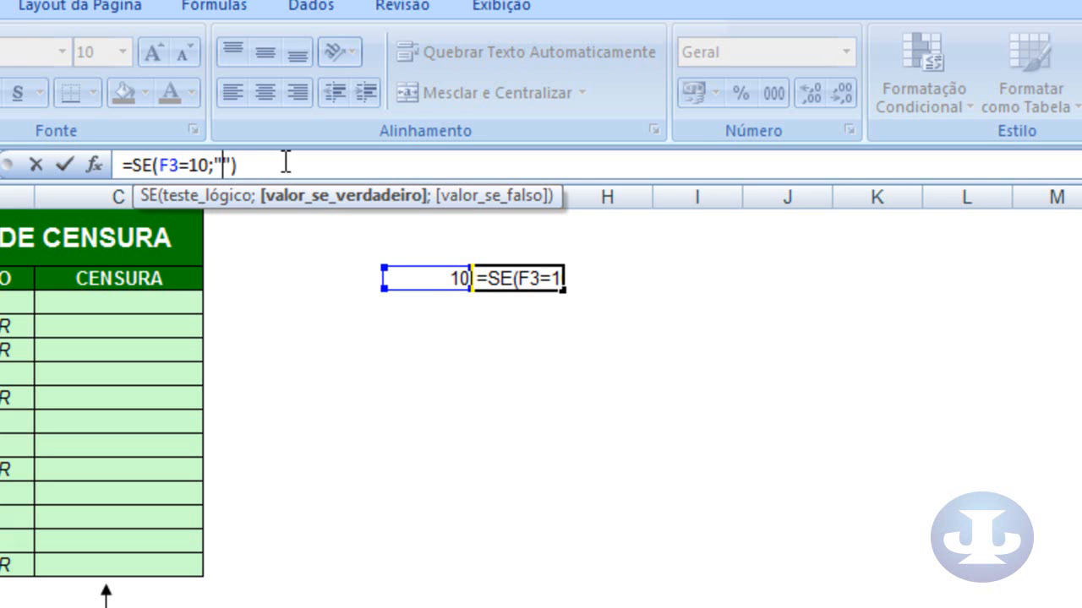
text(sim)
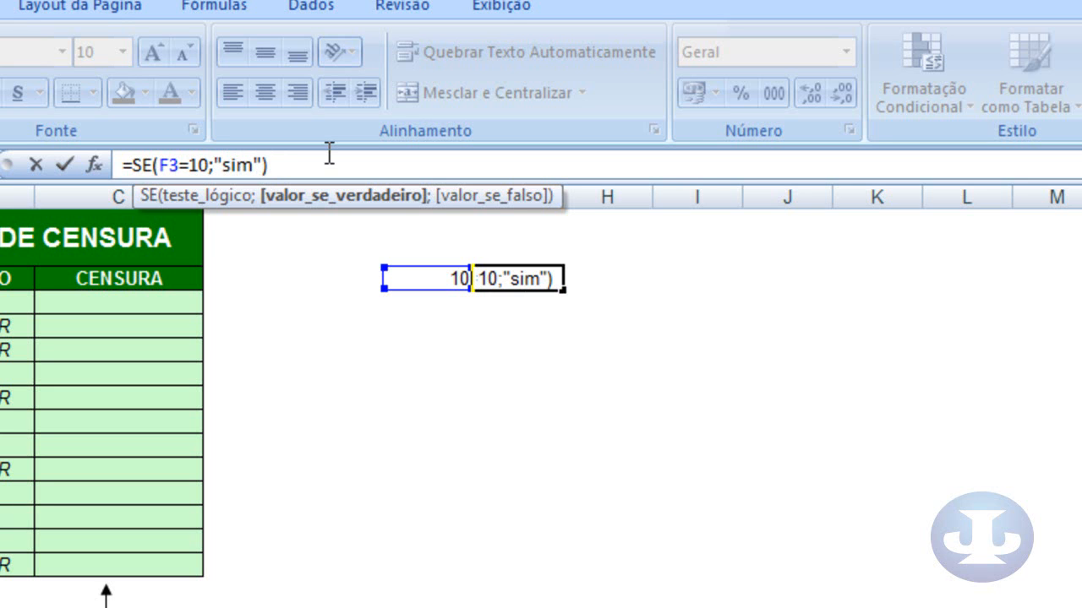
text(;)
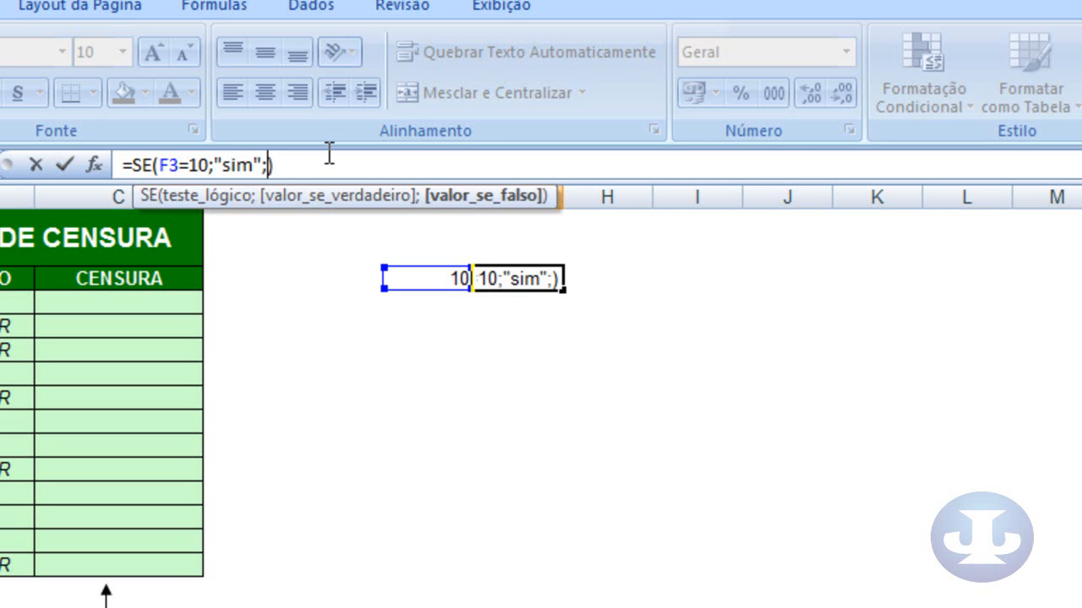
text(nao)
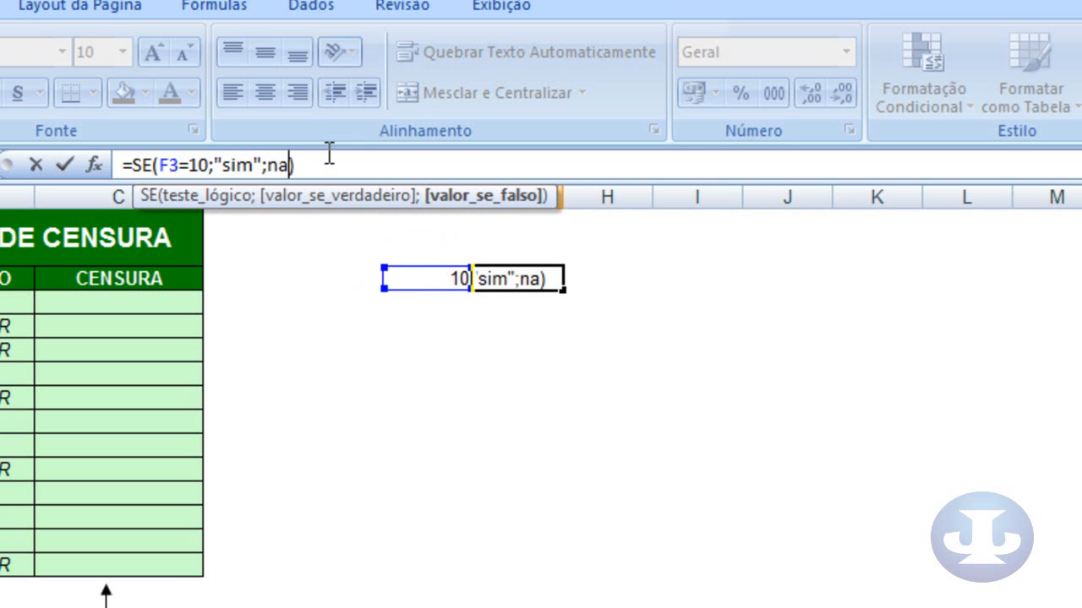
key(BackSpace)
key(BackSpace)
text(ão")
key(Left)
key(Left)
key(Left)
key(Left)
text(")
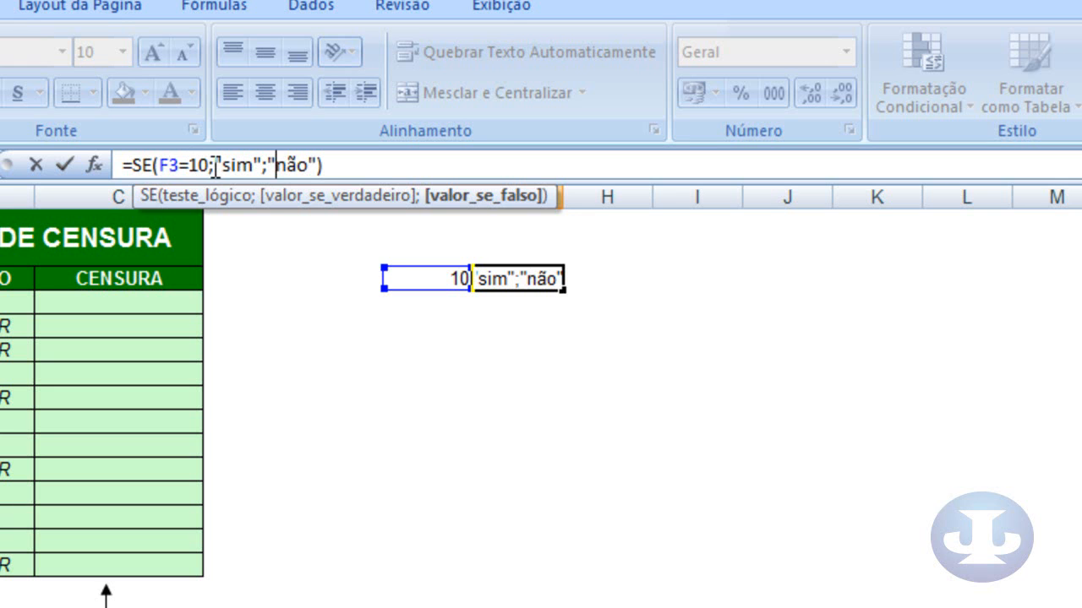
text(;)
key(Return)
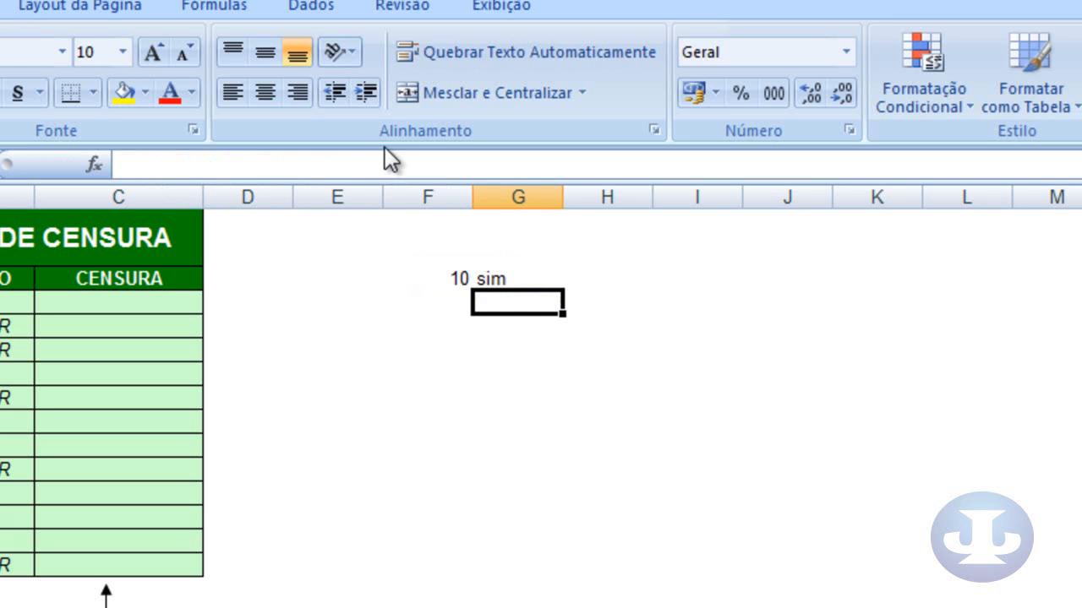
- Widen columns F and G so the test value and its formula cell have more room
click(501, 279)
drag(475, 200, 529, 200)
drag(605, 201, 676, 201)
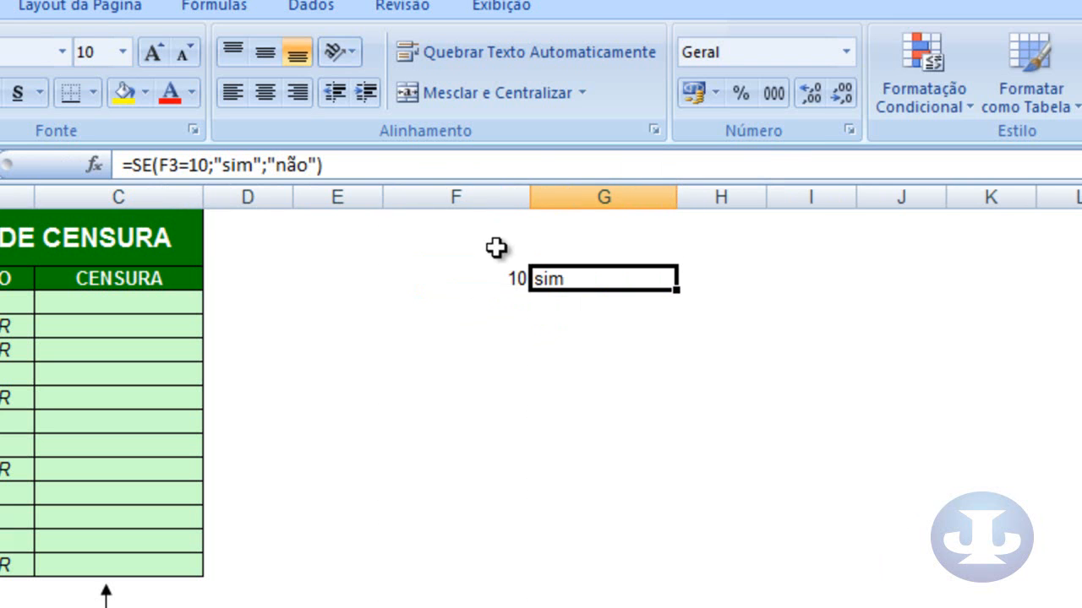
- Change the test value in cell F3 to 11
click(495, 277)
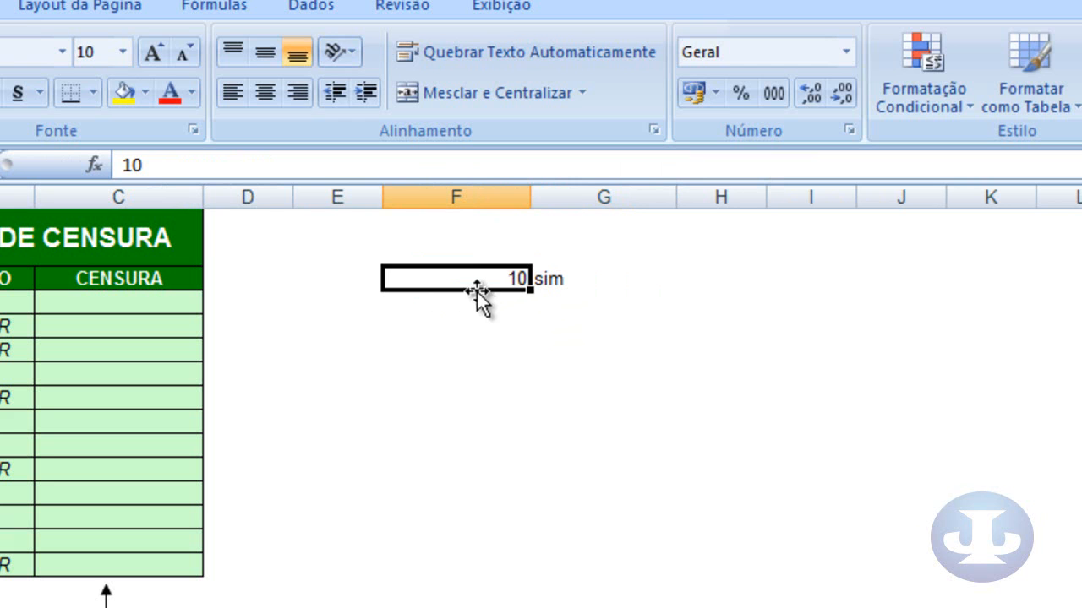
text(11)
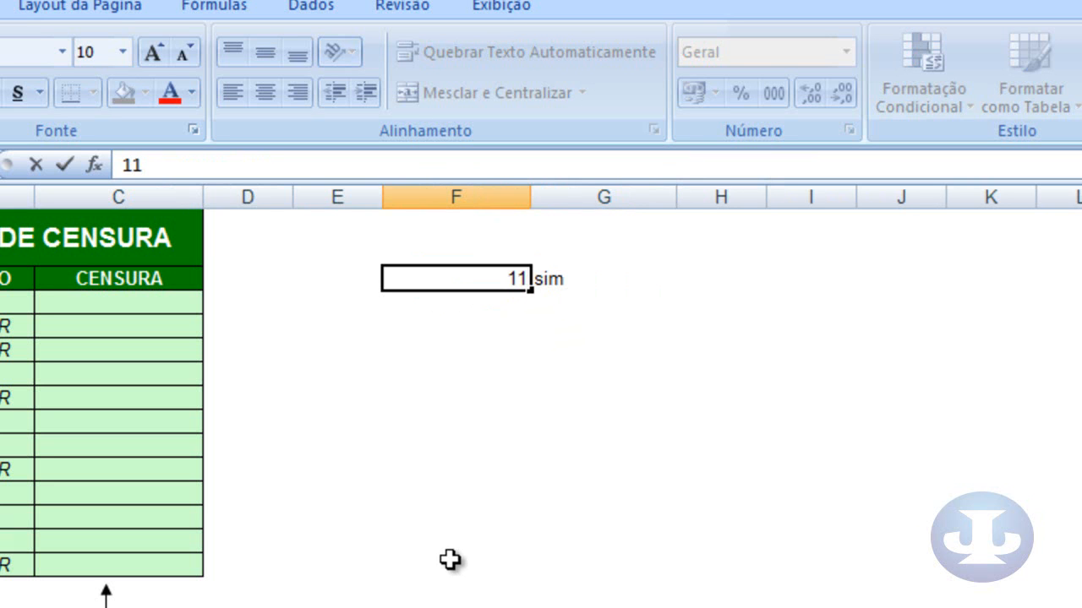
key(Return)
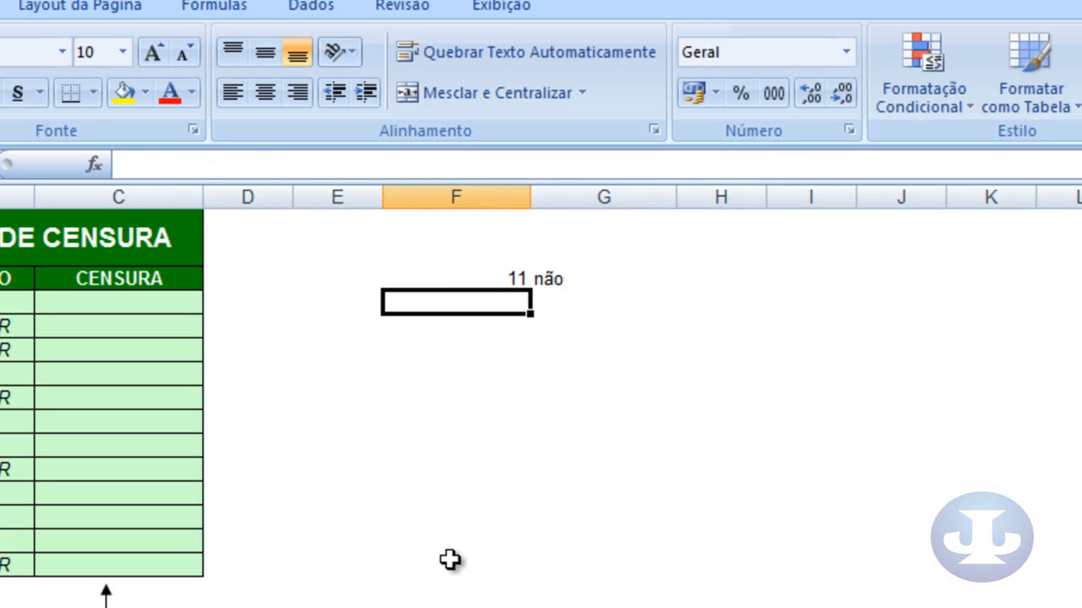
- Highlight the "sim" value, the F3=10 test and the "não" value in the G3 formula, and leave the formula unchanged
click(550, 286)
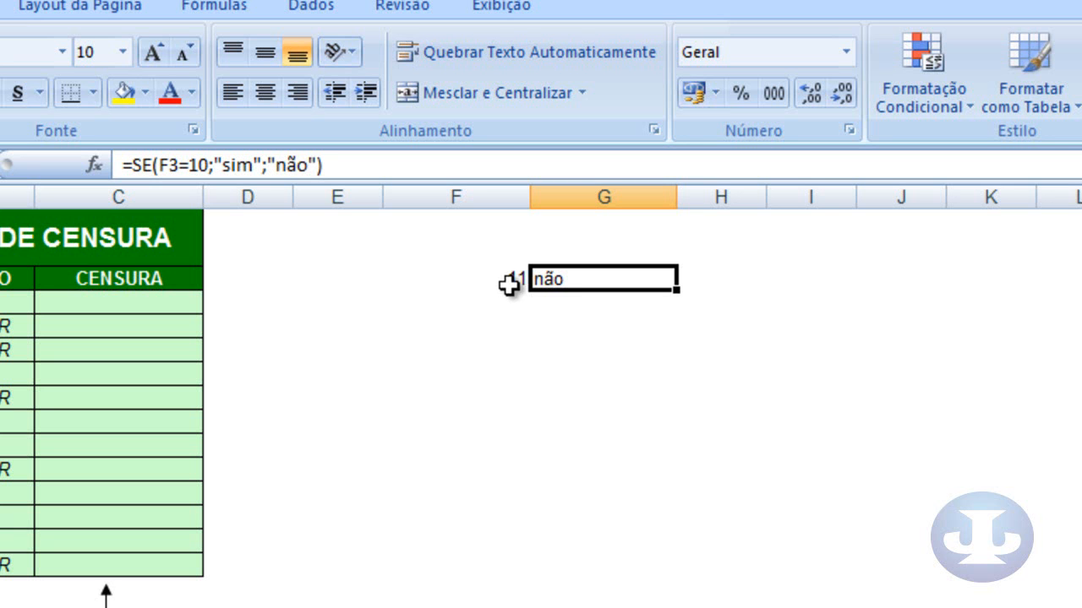
click(247, 165)
double_click(248, 165)
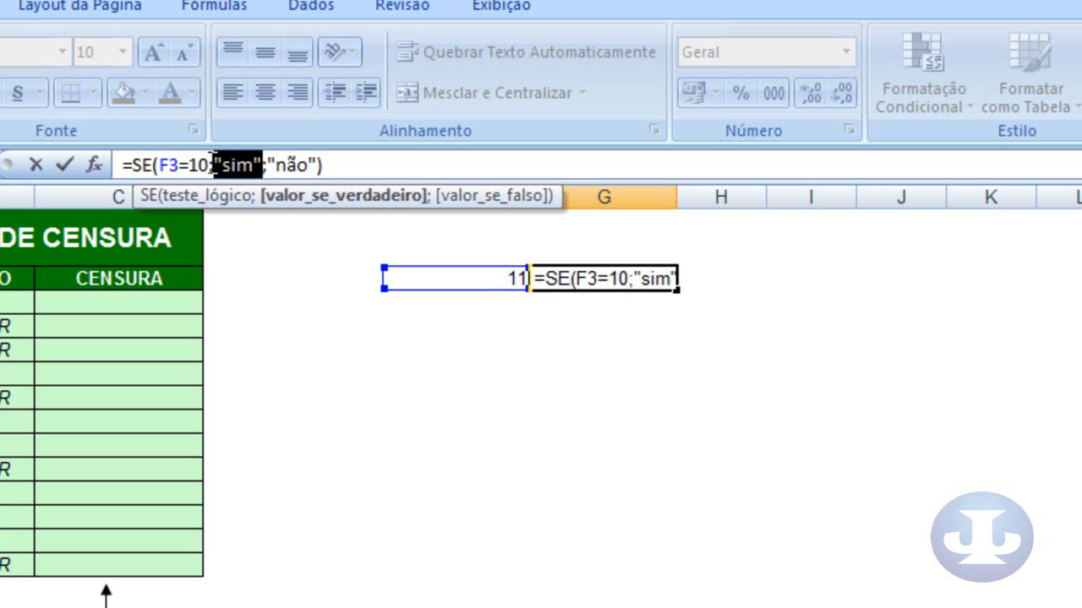
double_click(200, 165)
double_click(295, 165)
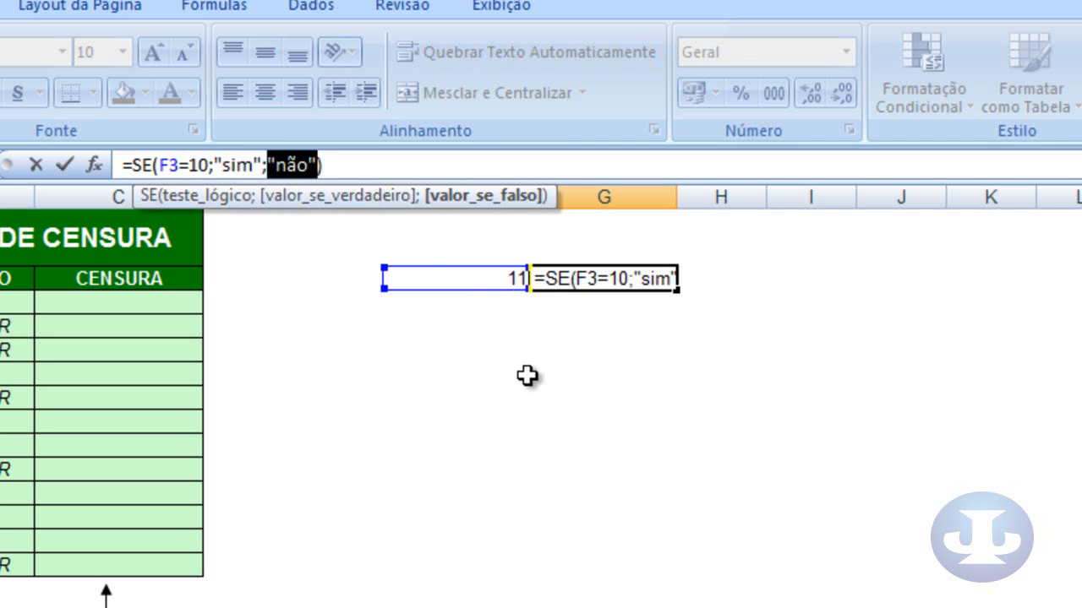
key(Escape)
- Point out the first CENSURA cell C4, the GÊNERO entries in B4:B15, and the first genre cell B4
click(128, 304)
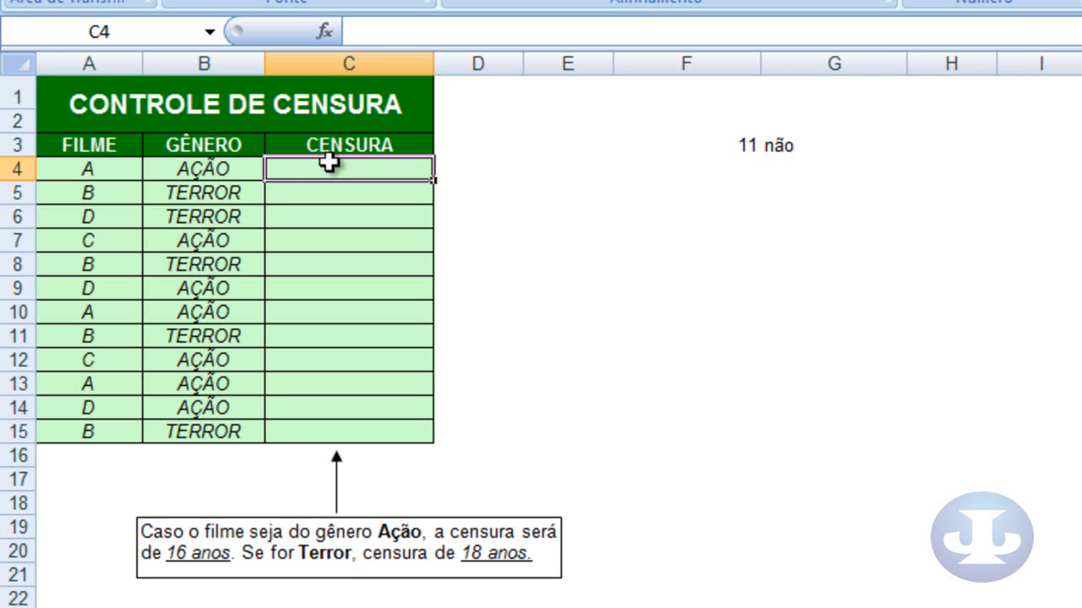
click(216, 166)
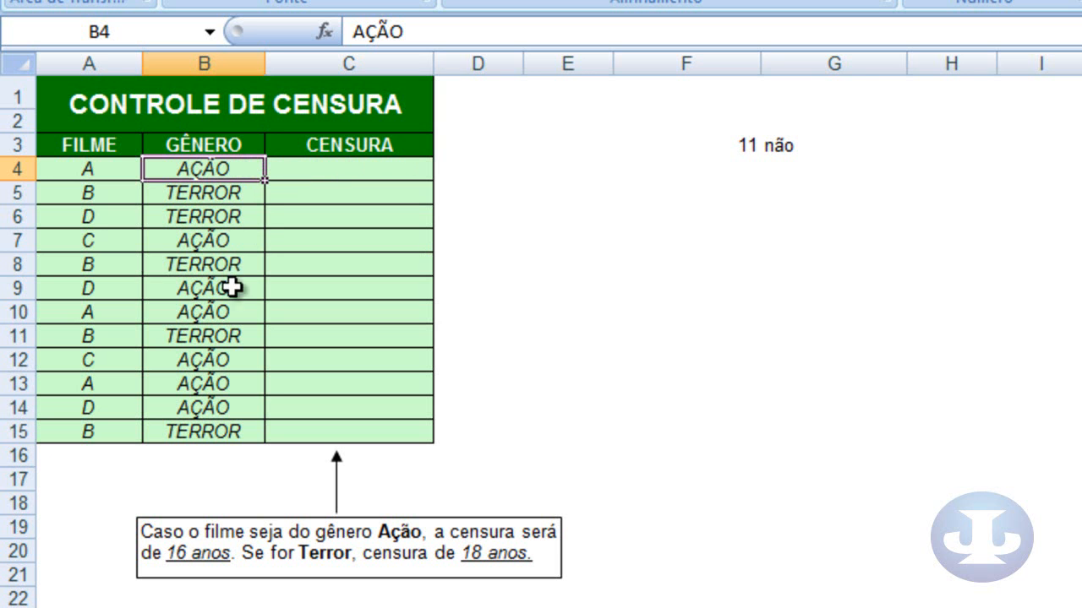
drag(212, 169, 229, 425)
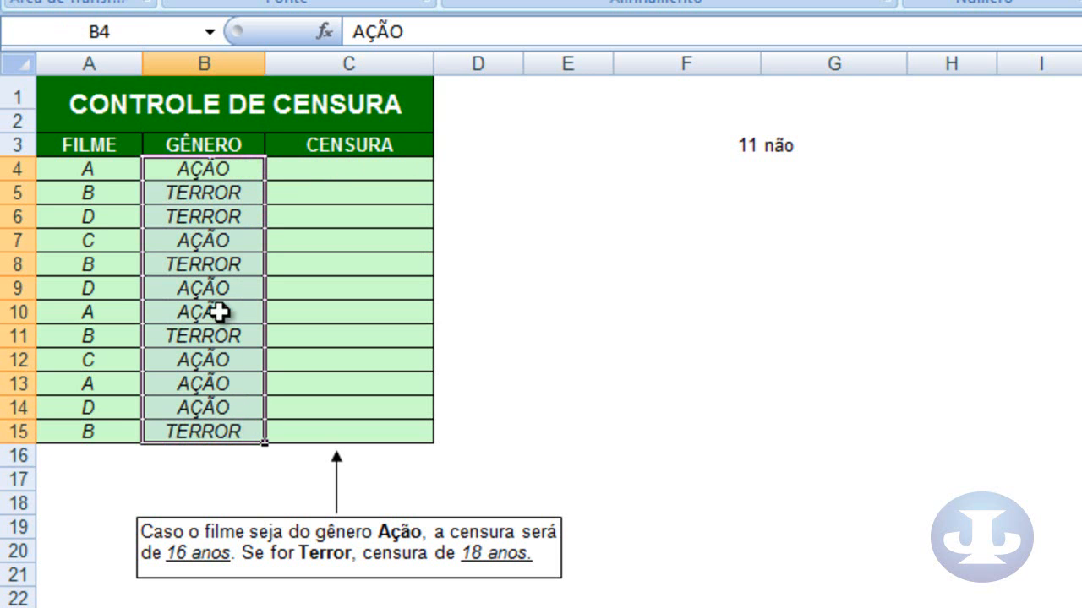
click(208, 170)
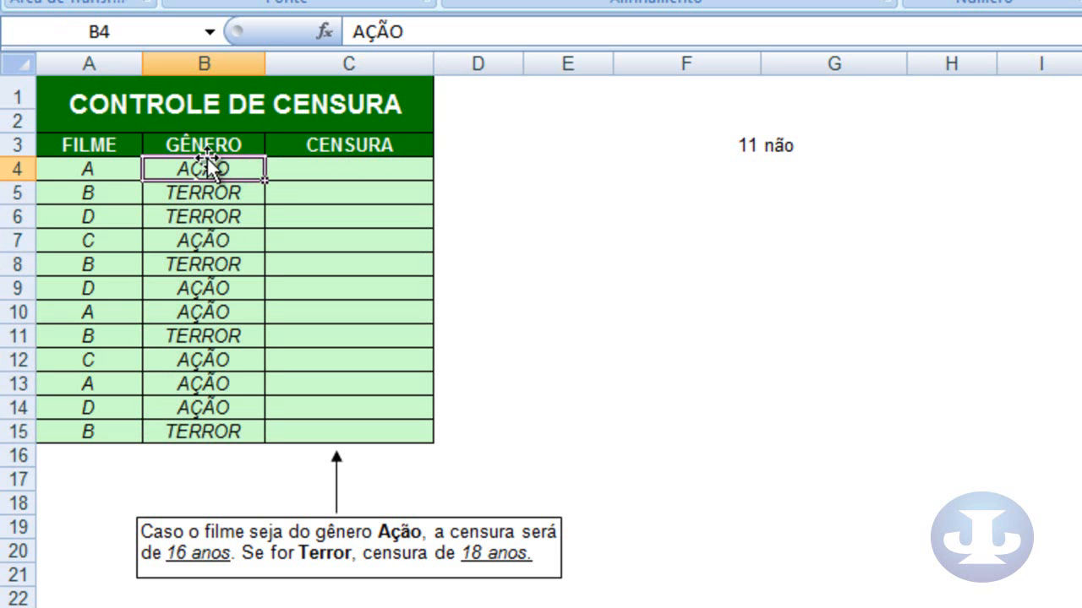
mouse_move(208, 171)
mouse_down()
mouse_move(207, 262)
mouse_move(201, 171)
mouse_up()
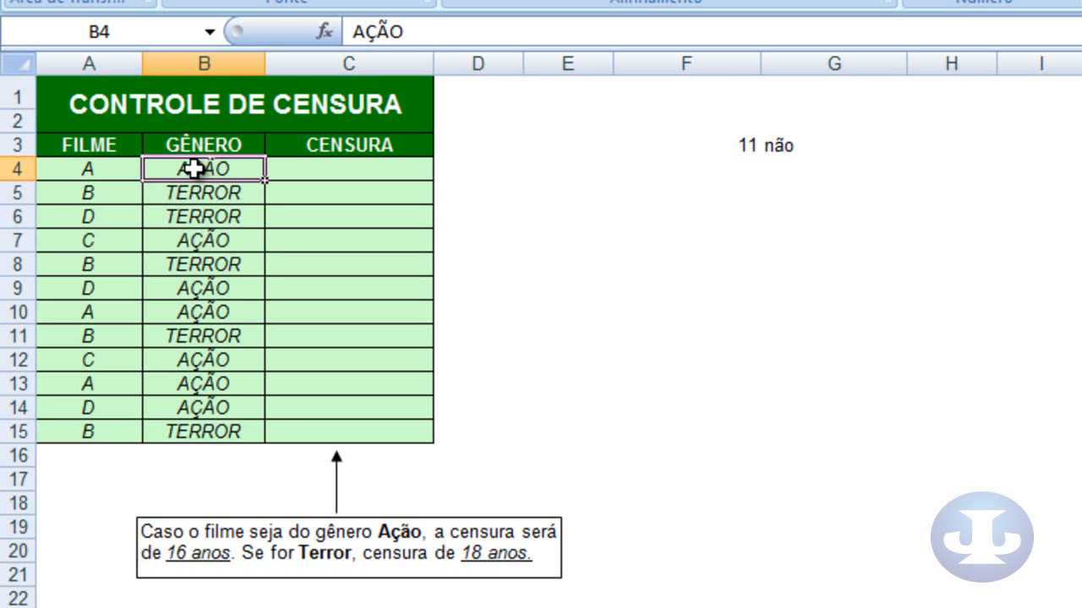
- Start an SE formula in cell C4 with the logical test B4="AÇÃO"
click(300, 168)
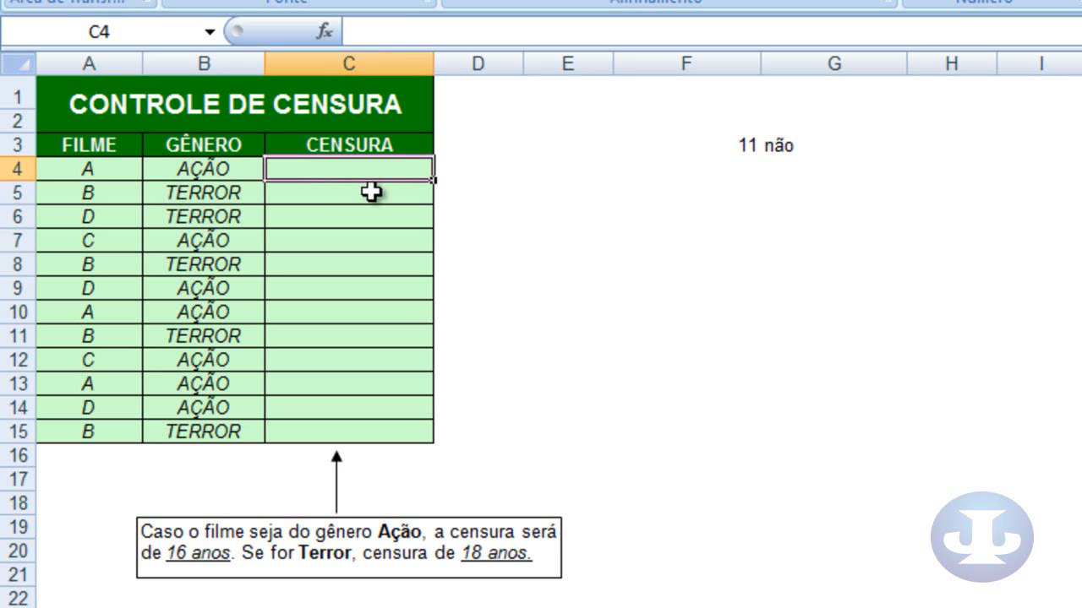
text(=)
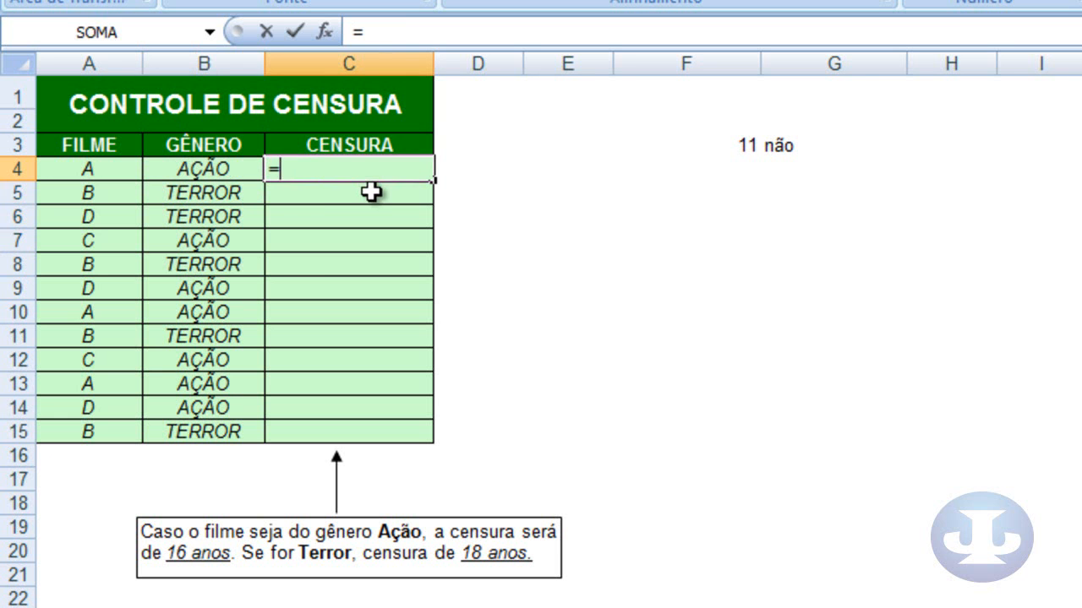
text(se)
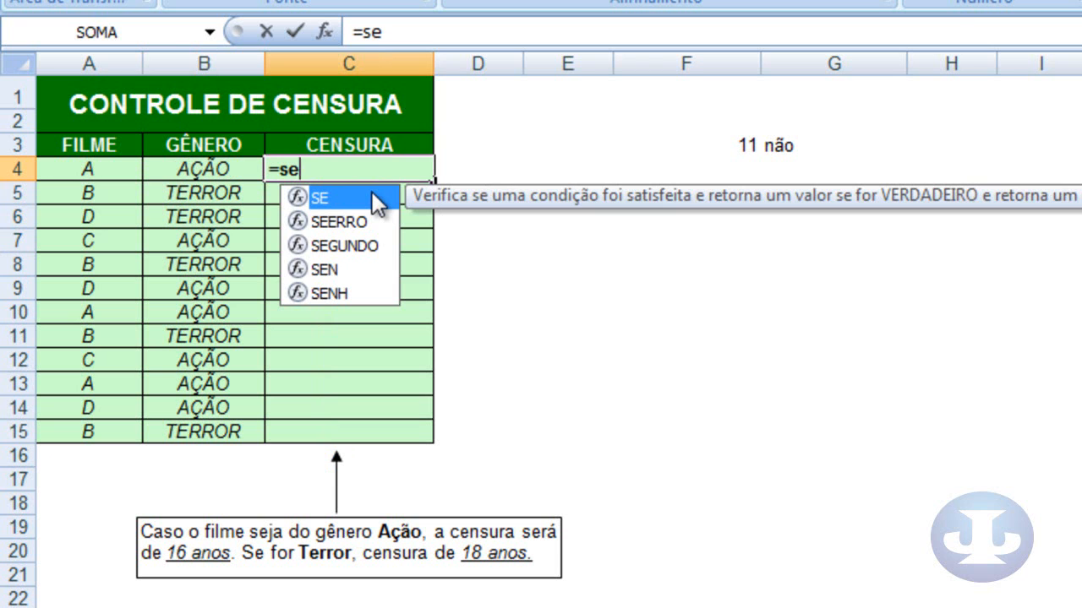
text(()
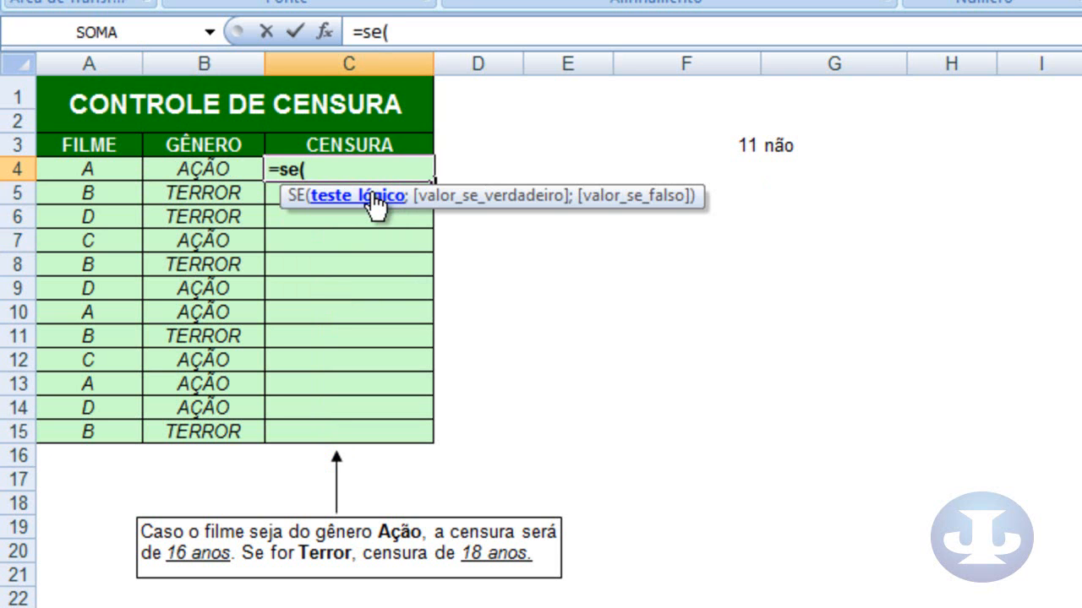
text(b)
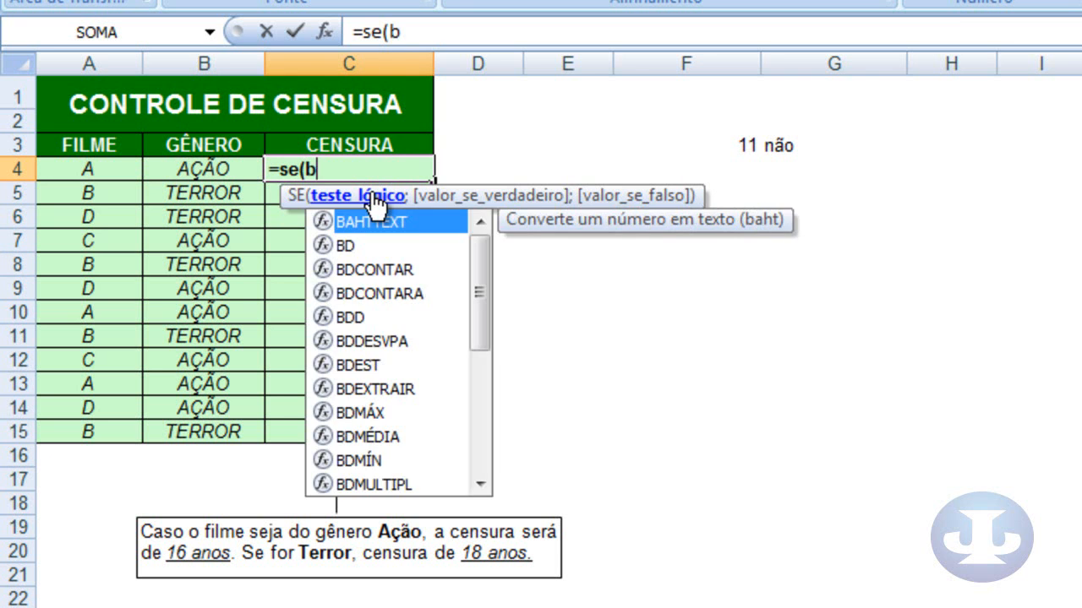
text(4=)
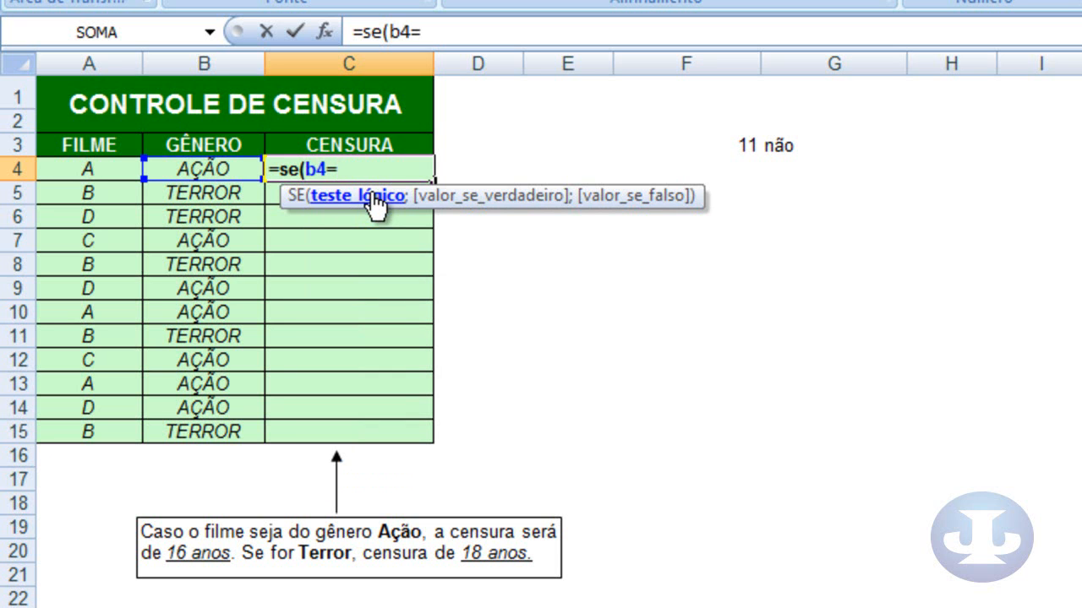
text("AÇÃO")
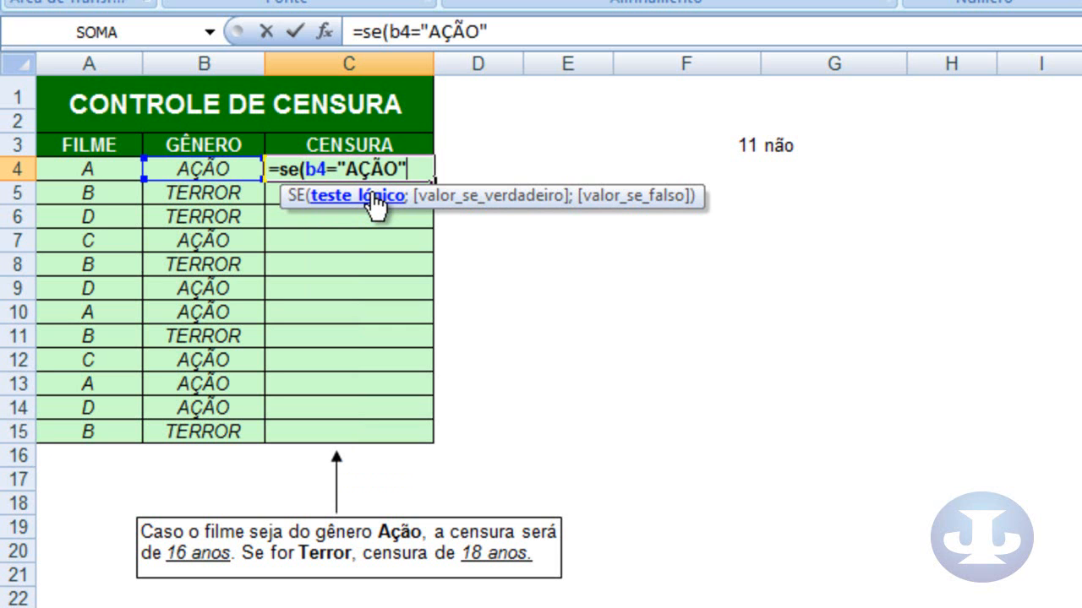
- Add "16 ANOS" as the value if true in the C4 formula
text(;)
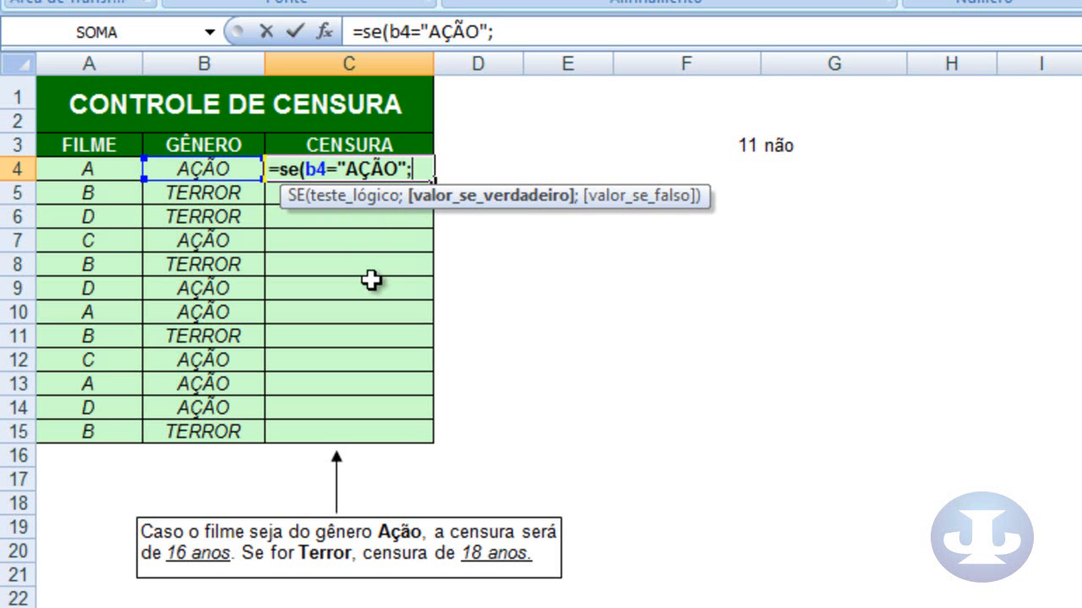
text("16)
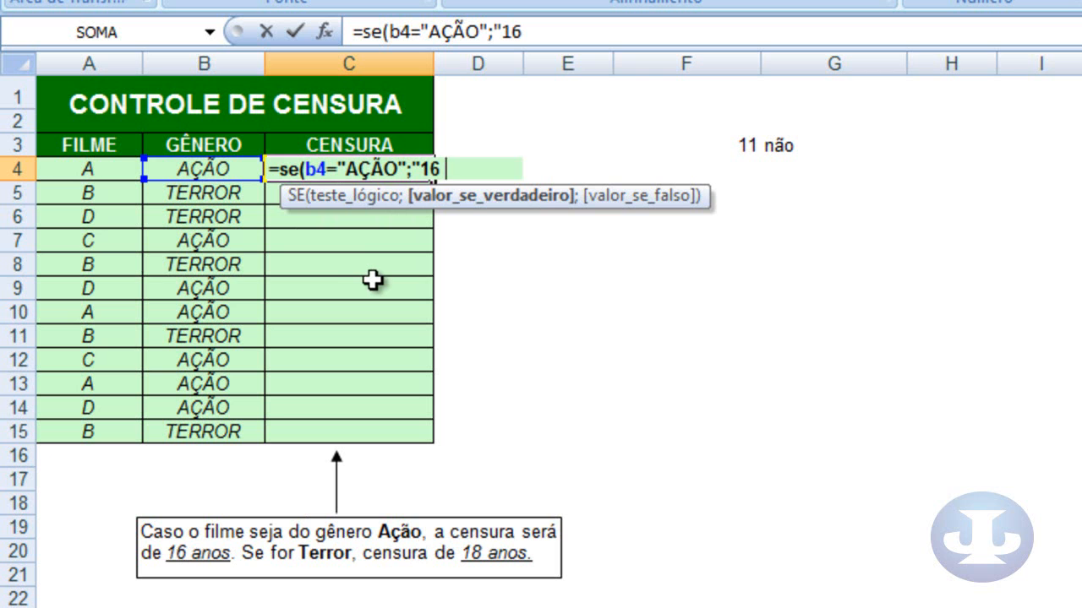
text( NAO)
key(BackSpace)
key(BackSpace)
key(BackSpace)
text(ANOS)
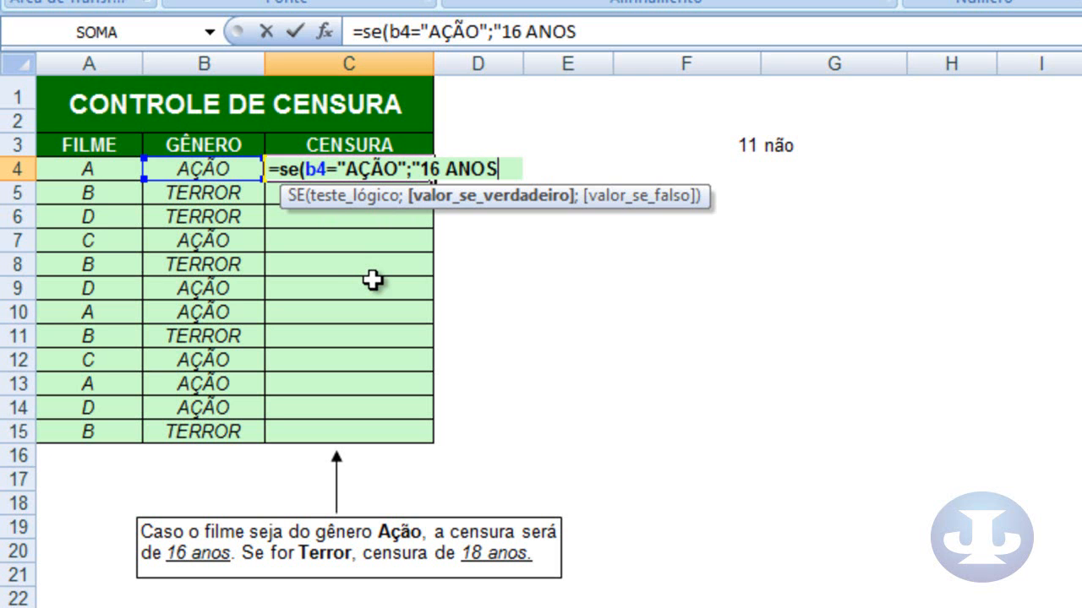
- Complete the C4 formula with "18 ANOS" as the value if false, and check it against genre cell B4
text(";)
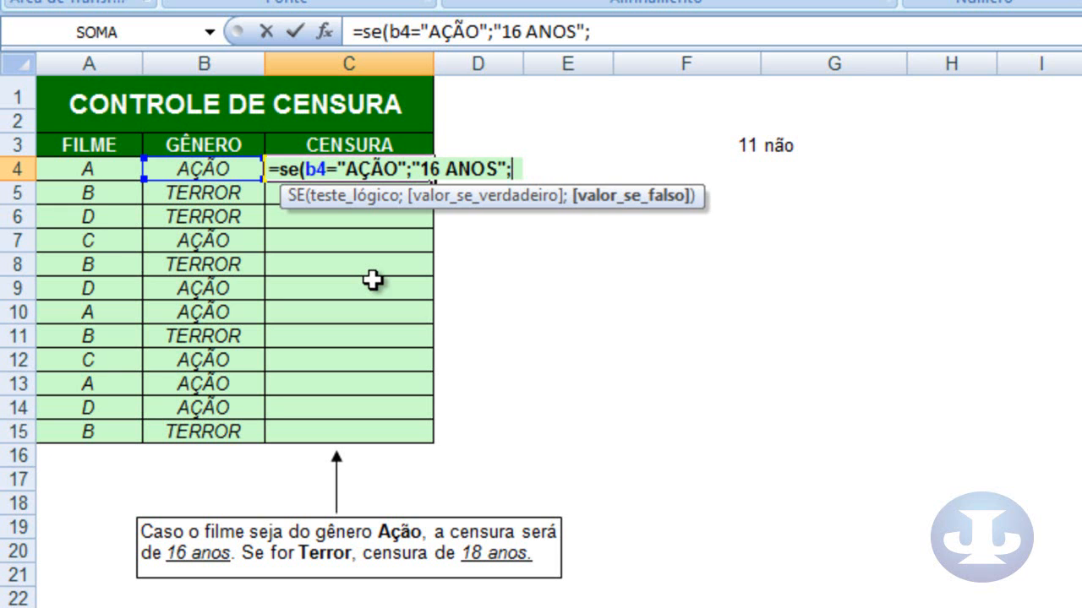
text("18 )
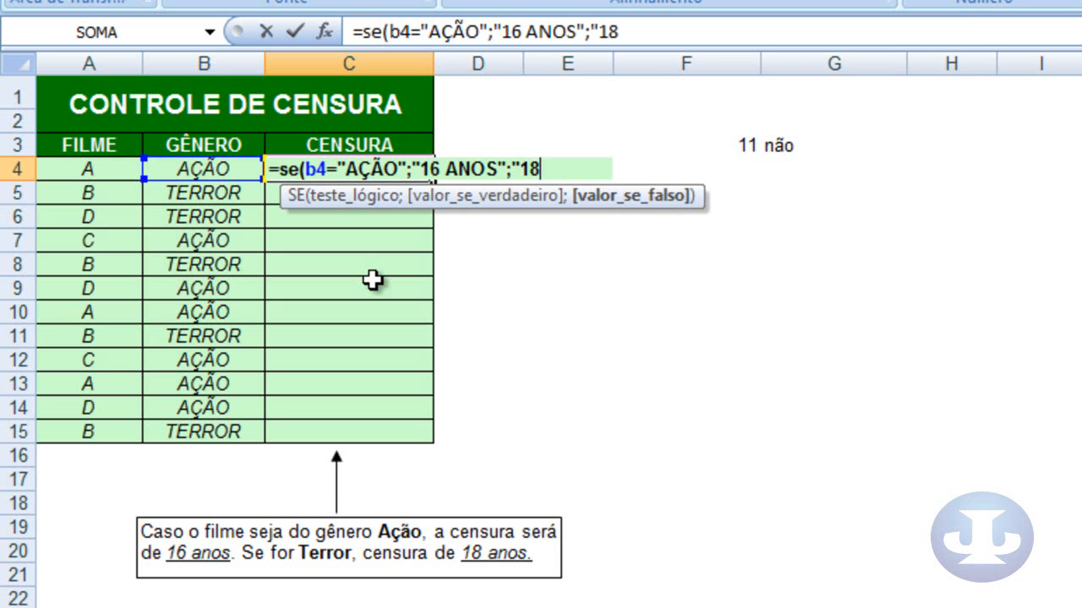
text(ANOS")
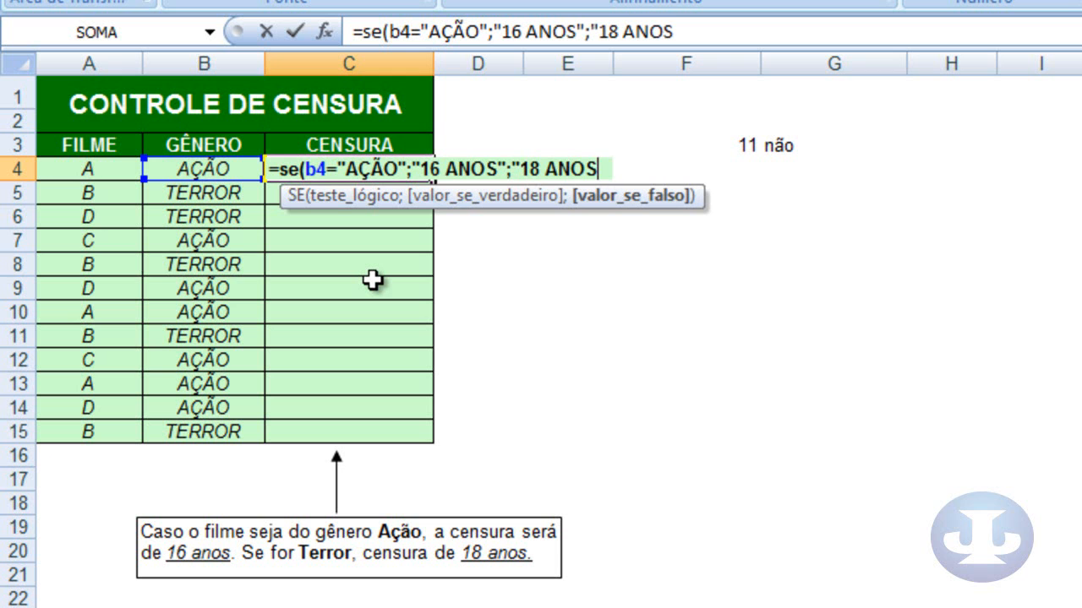
text())
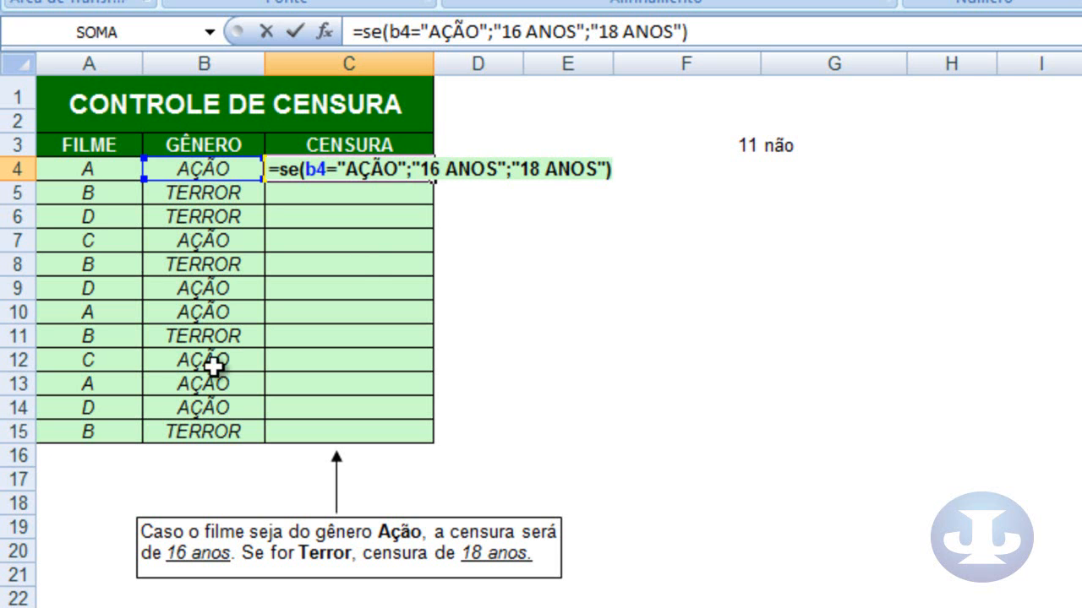
key(Return)
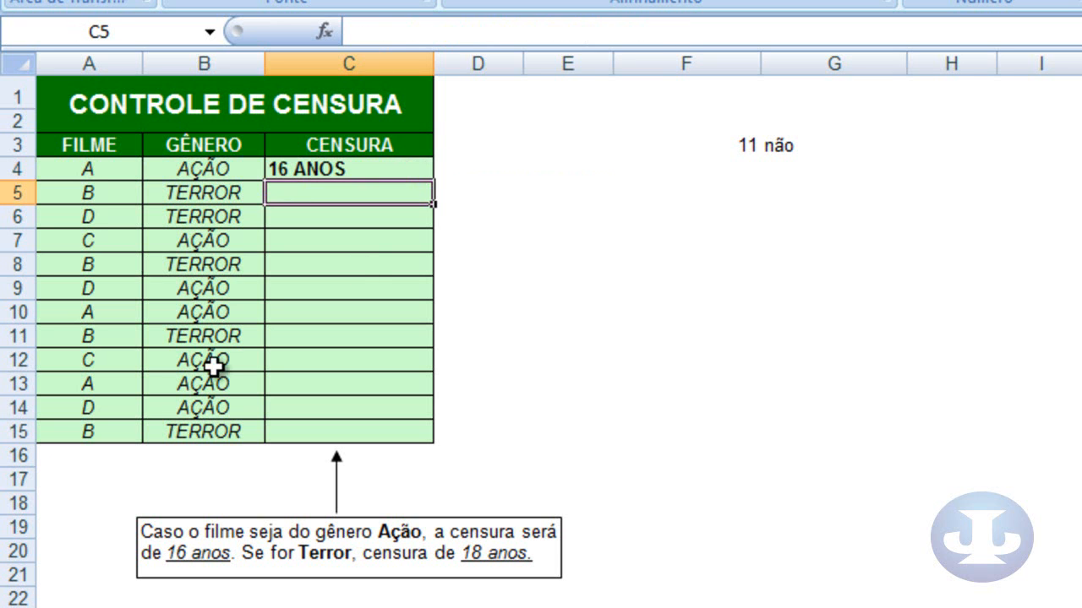
click(329, 171)
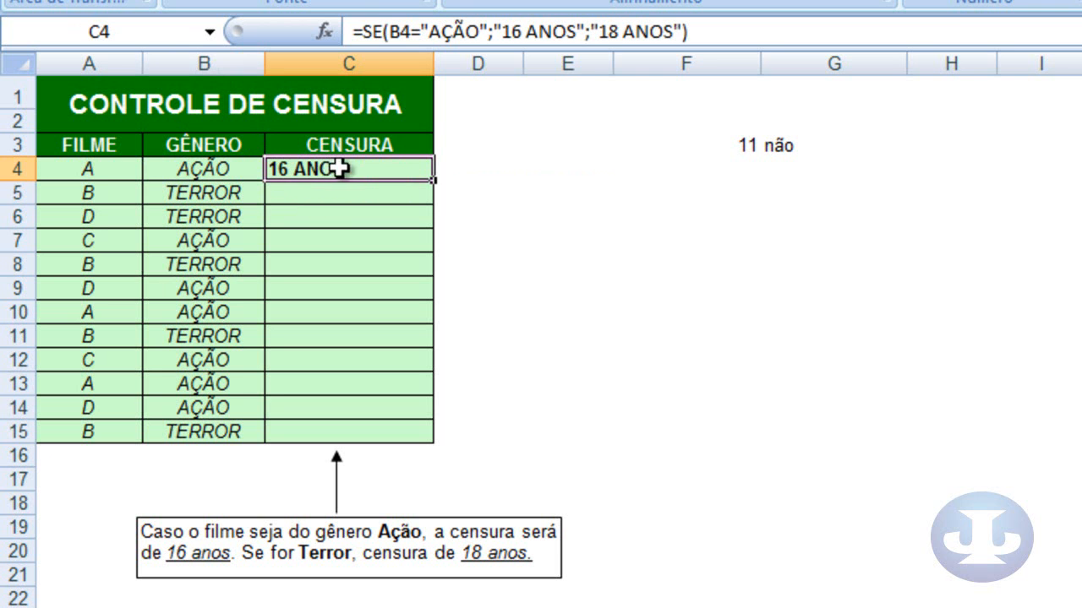
click(200, 172)
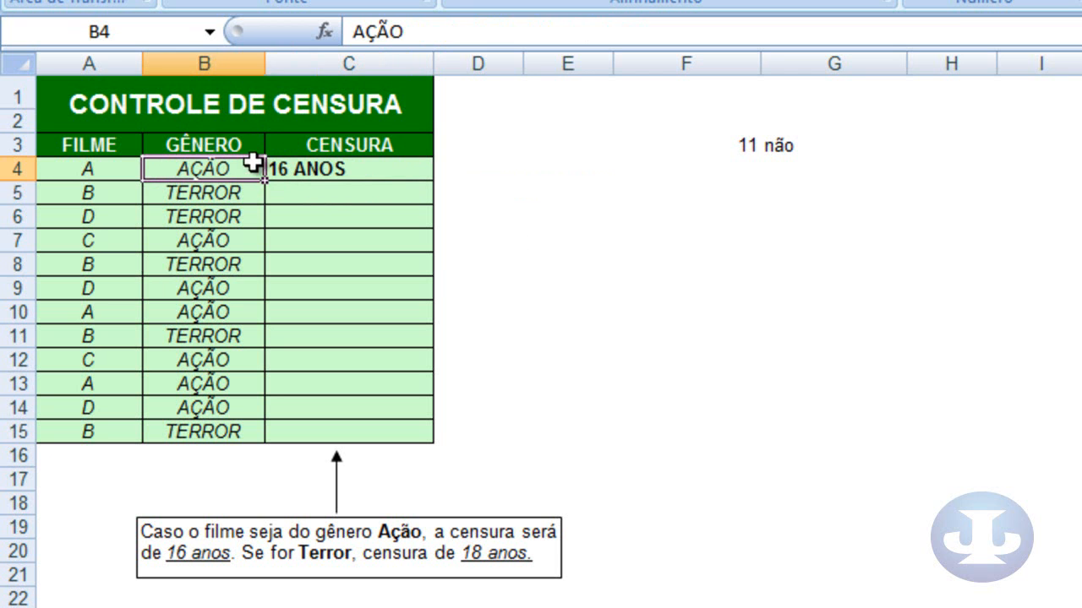
- Review the example SE formula in cell G3 together with the cell F3 that its logical test refers to
click(721, 143)
click(819, 152)
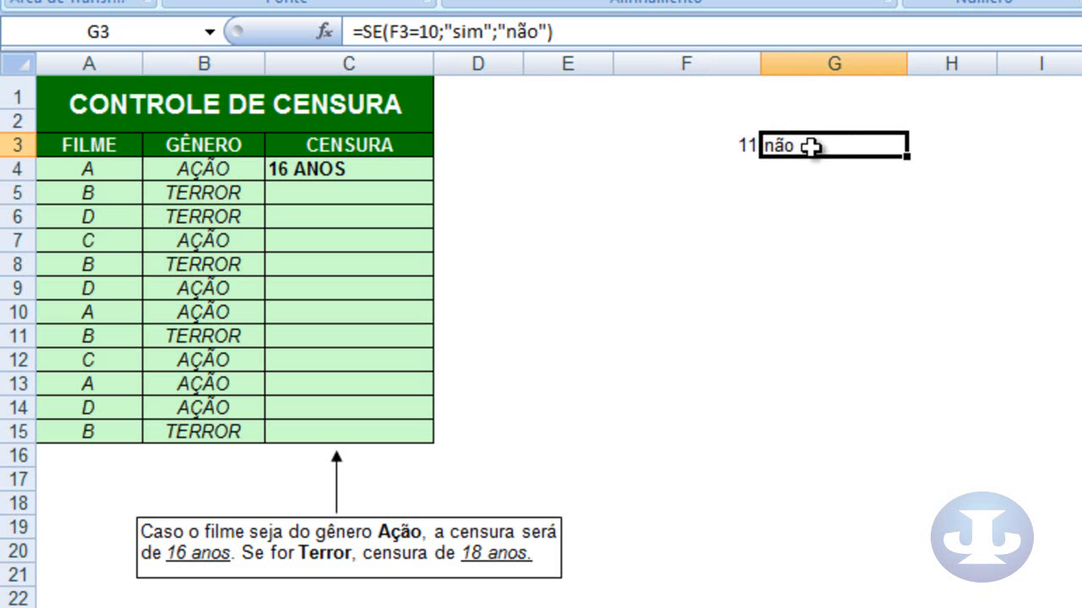
click(419, 31)
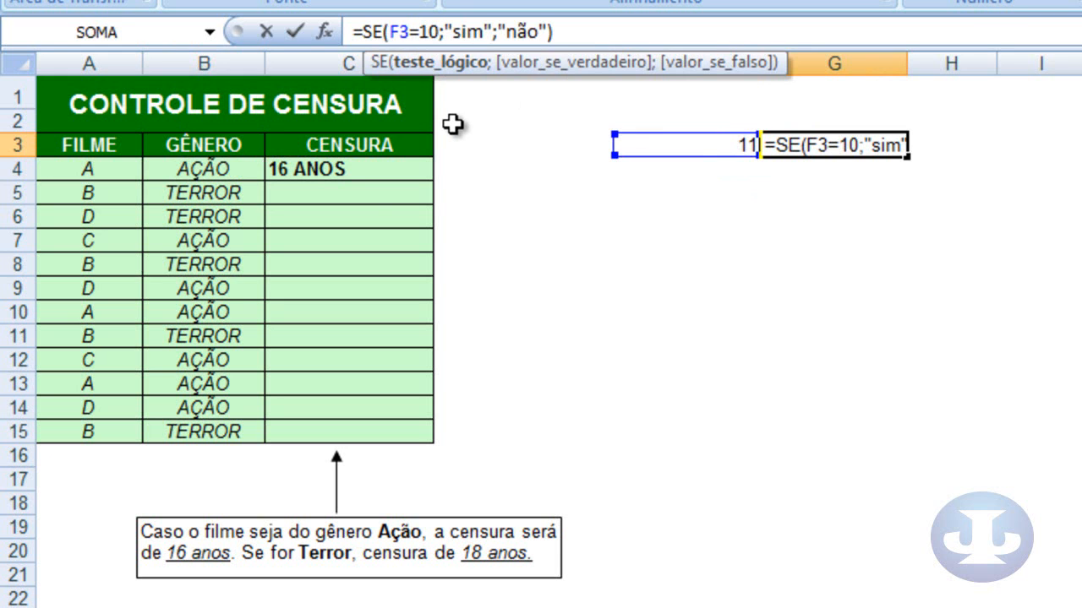
key(Return)
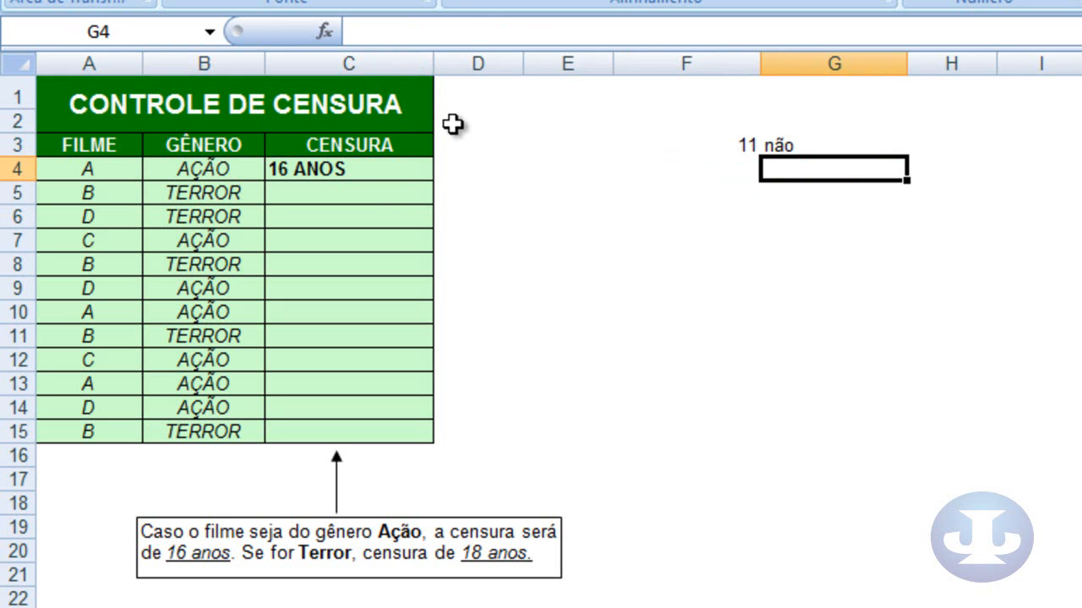
- Fill the SE formula from C4 down the CENSURA column to C15
click(343, 171)
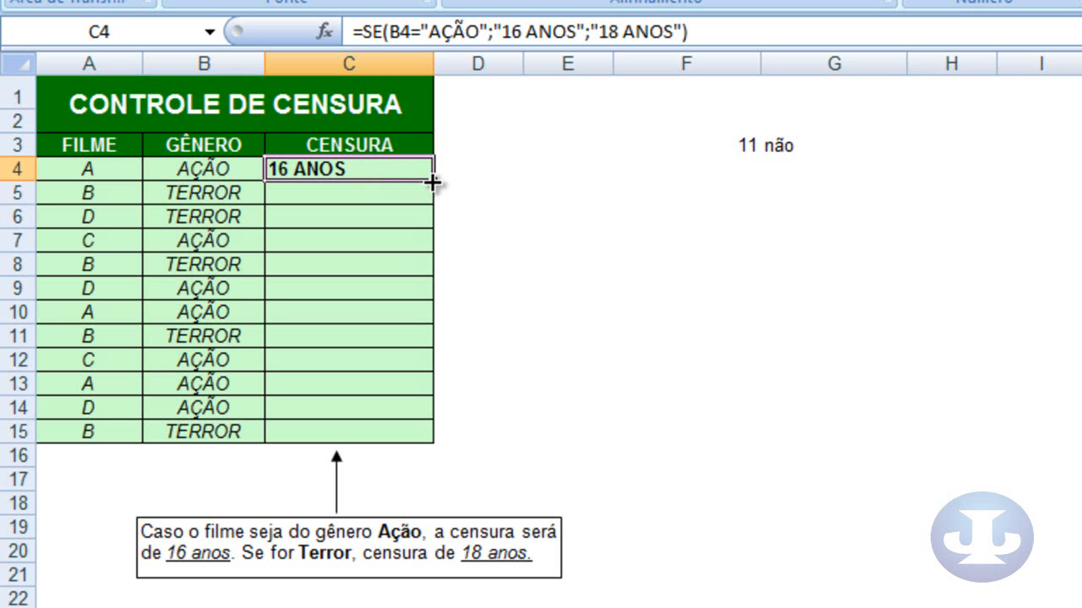
drag(433, 180, 438, 438)
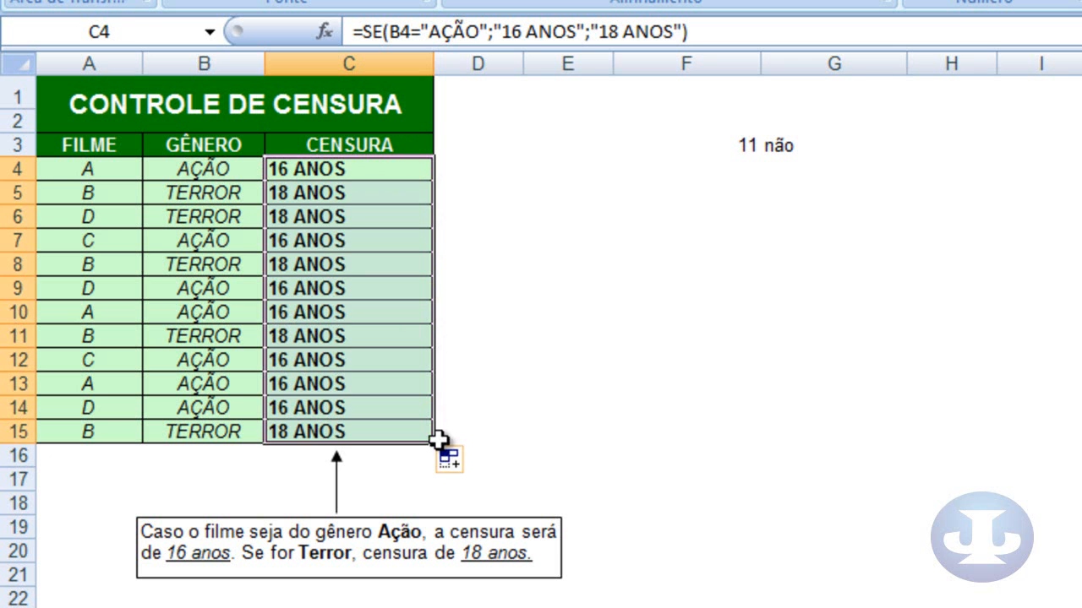
click(332, 244)
- Center the CENSURA results in cells C4:C15 horizontally
click(356, 177)
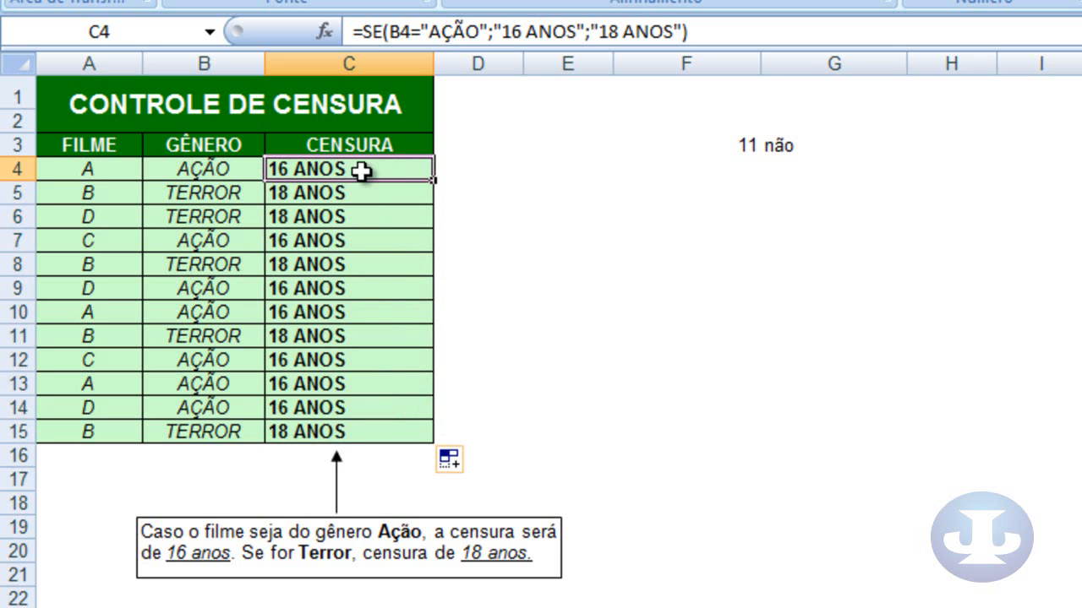
drag(358, 177, 378, 424)
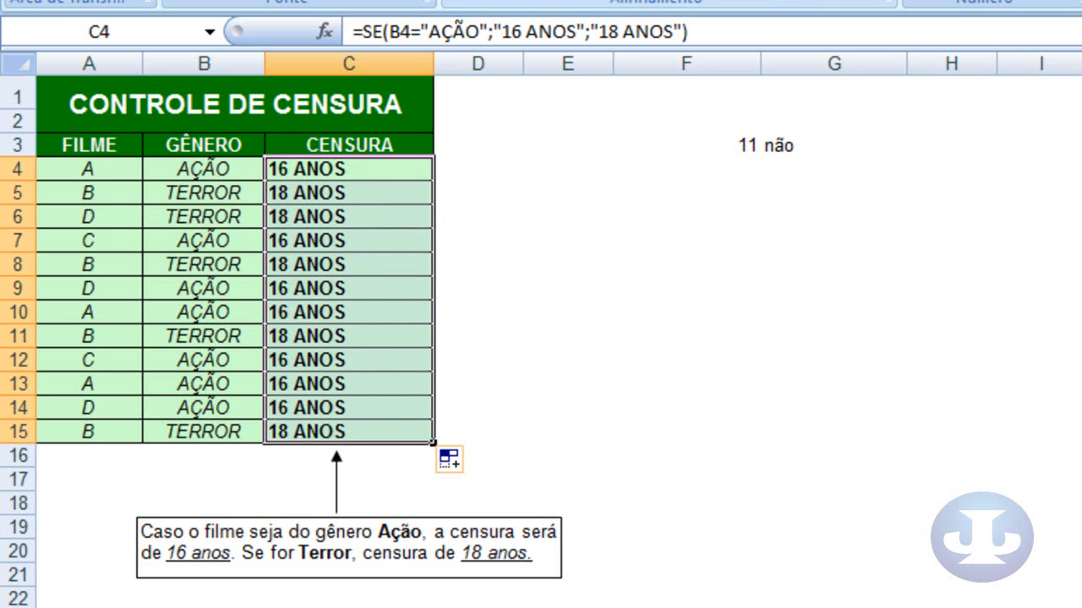
click(505, 1)
click(386, 239)
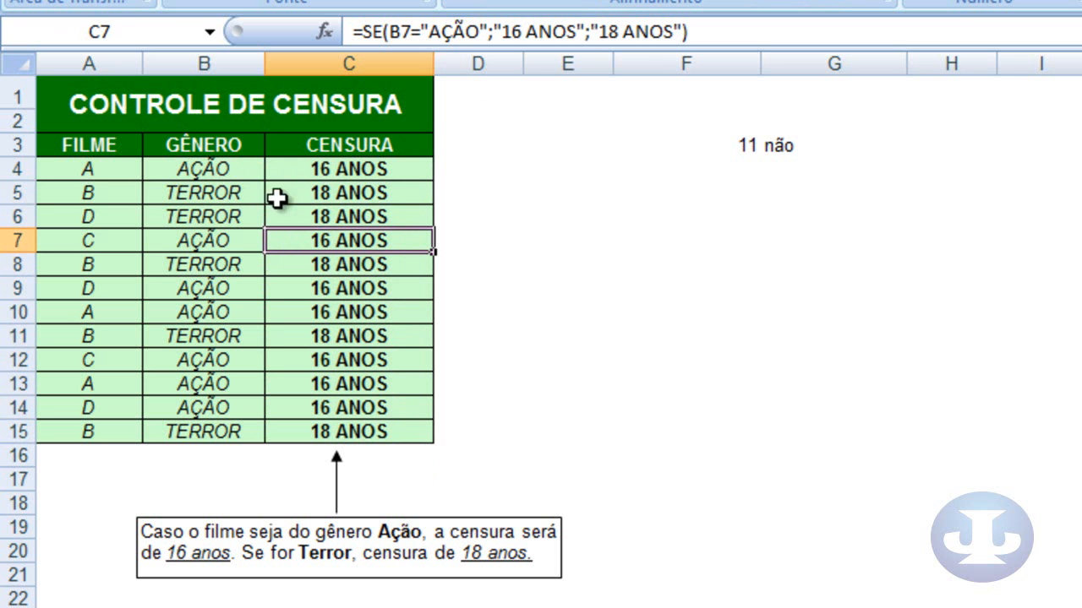
- Check the formula in C5 and compare genre cells B4 and B5 with their CENSURA results in C4 and C5
click(334, 196)
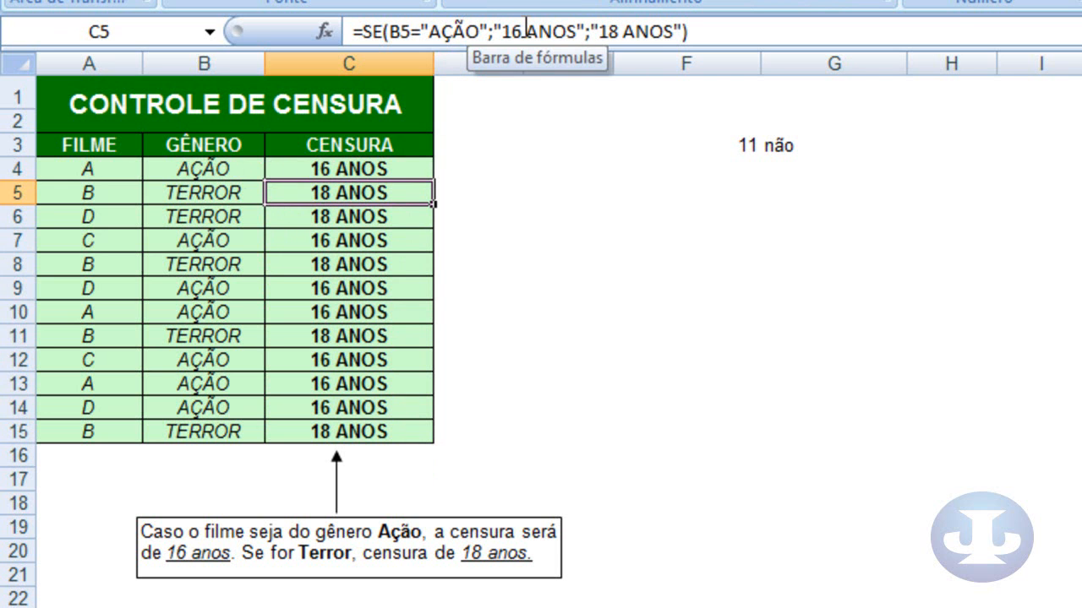
click(197, 166)
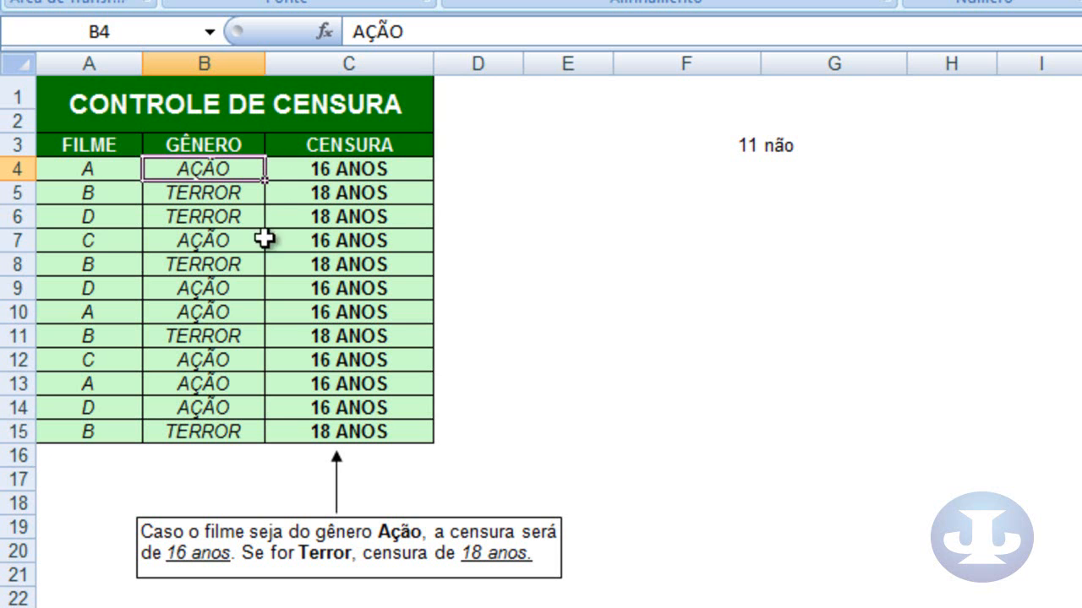
click(243, 193)
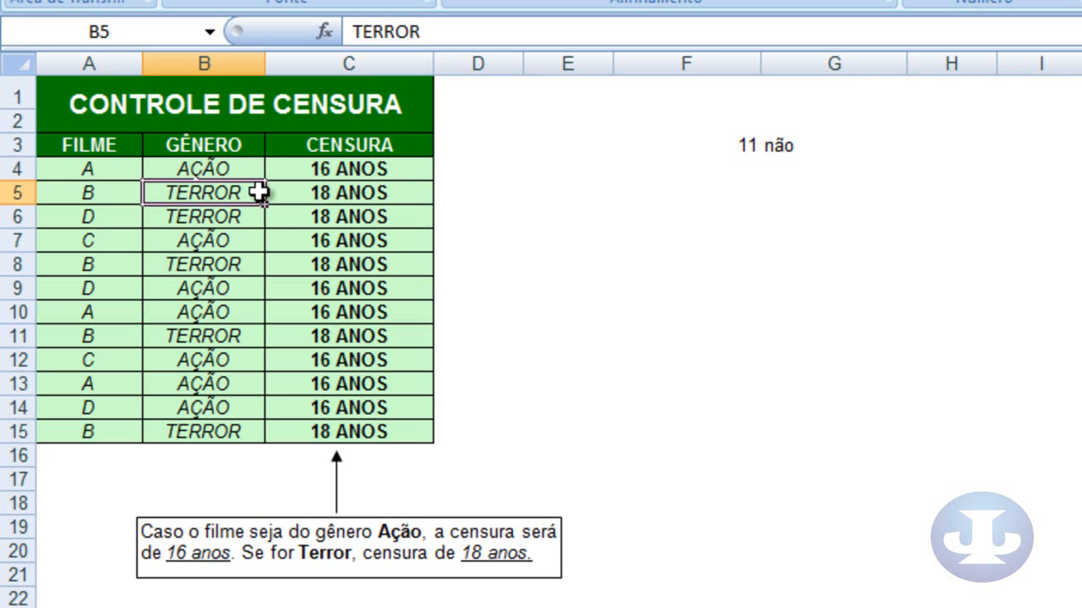
click(328, 169)
click(257, 191)
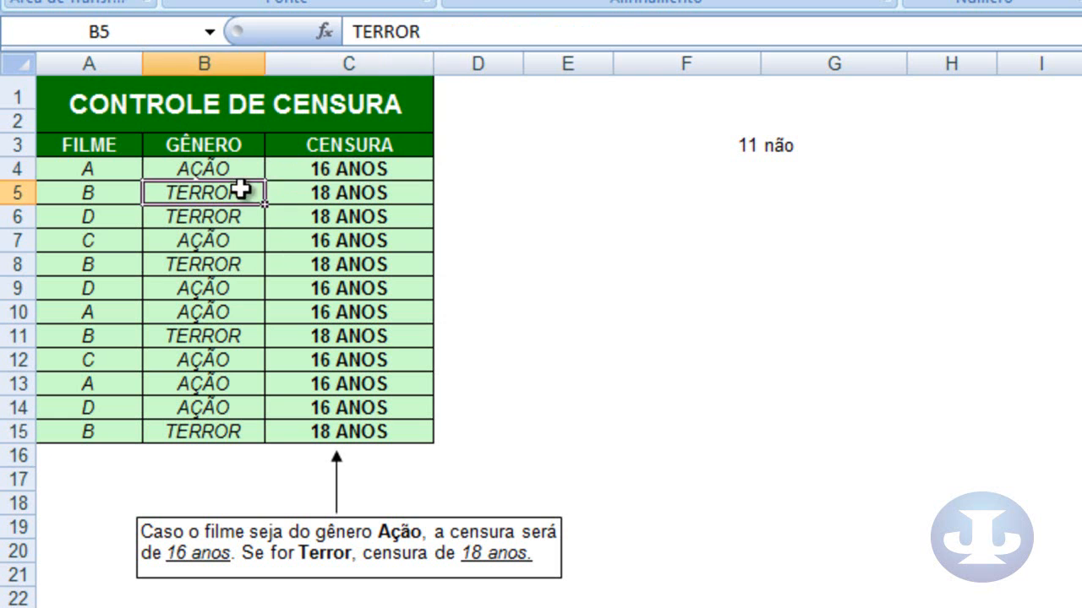
click(328, 197)
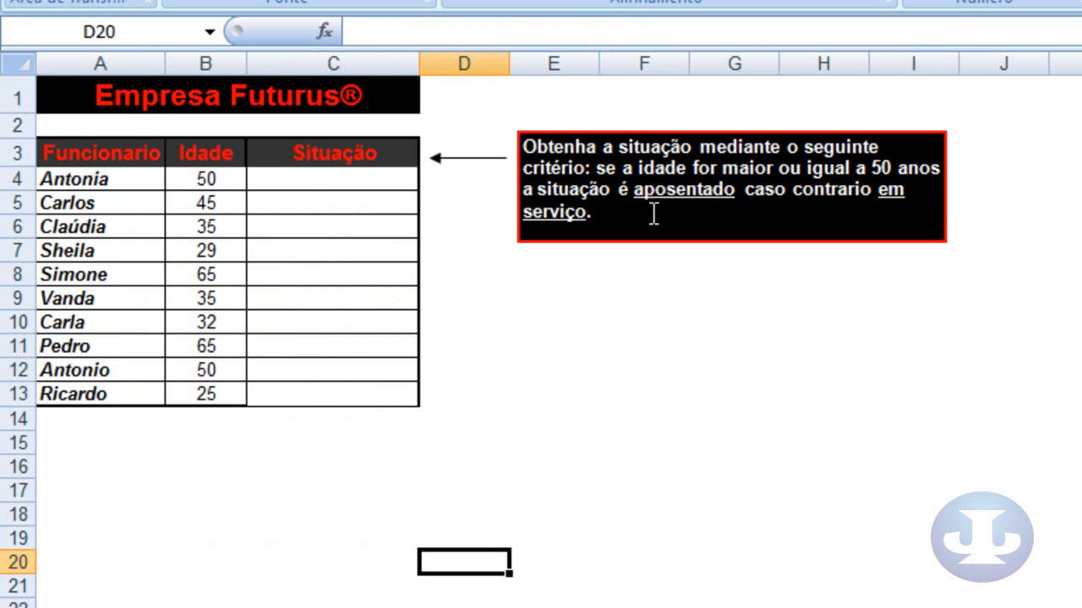
- Point out Situação cell C4 on the Empresa Futurus sheet, then review the arguments of the SE formula in C5 of Controle de Censura
click(378, 183)
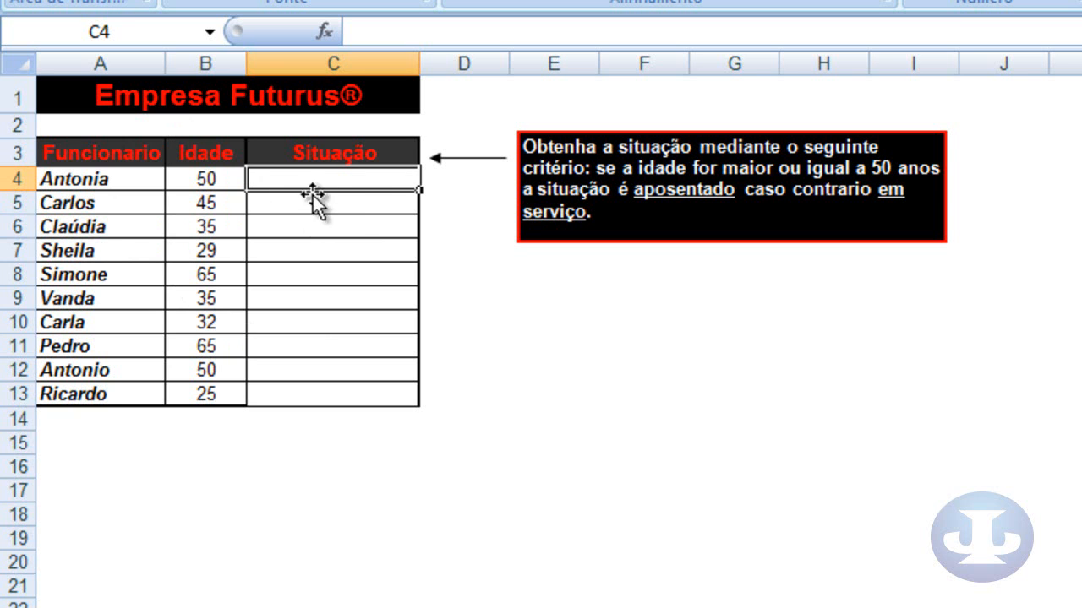
mouse_move(312, 174)
mouse_down()
mouse_move(324, 394)
mouse_move(314, 189)
mouse_up()
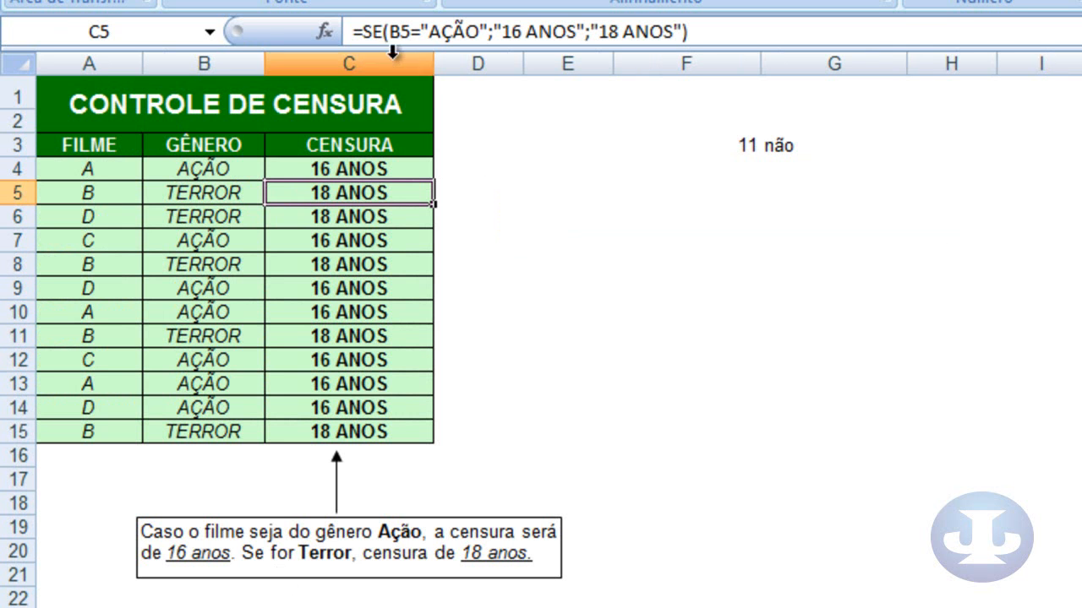
click(427, 31)
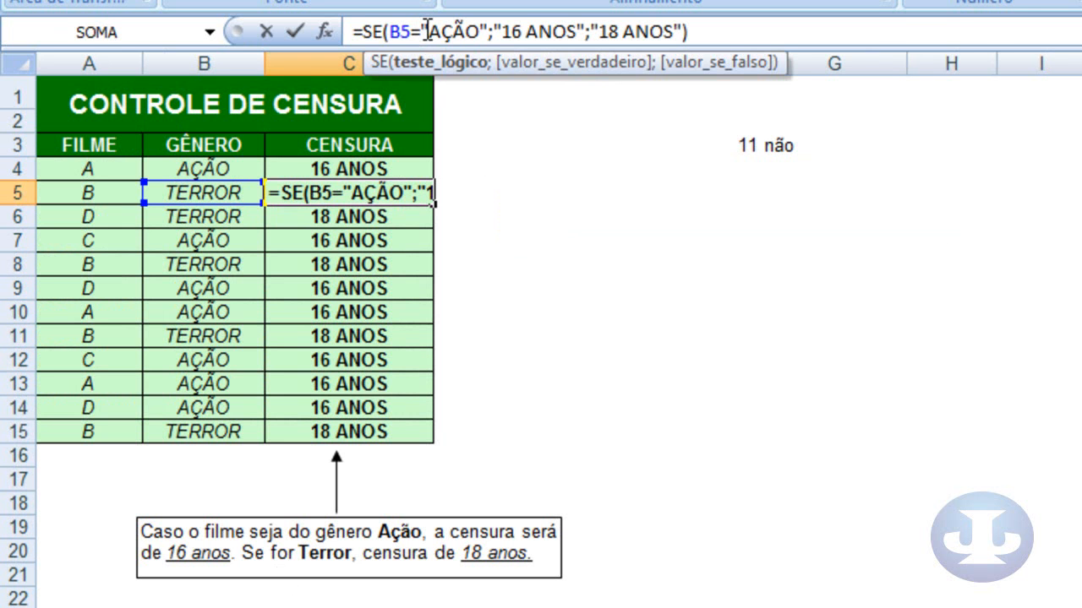
click(508, 31)
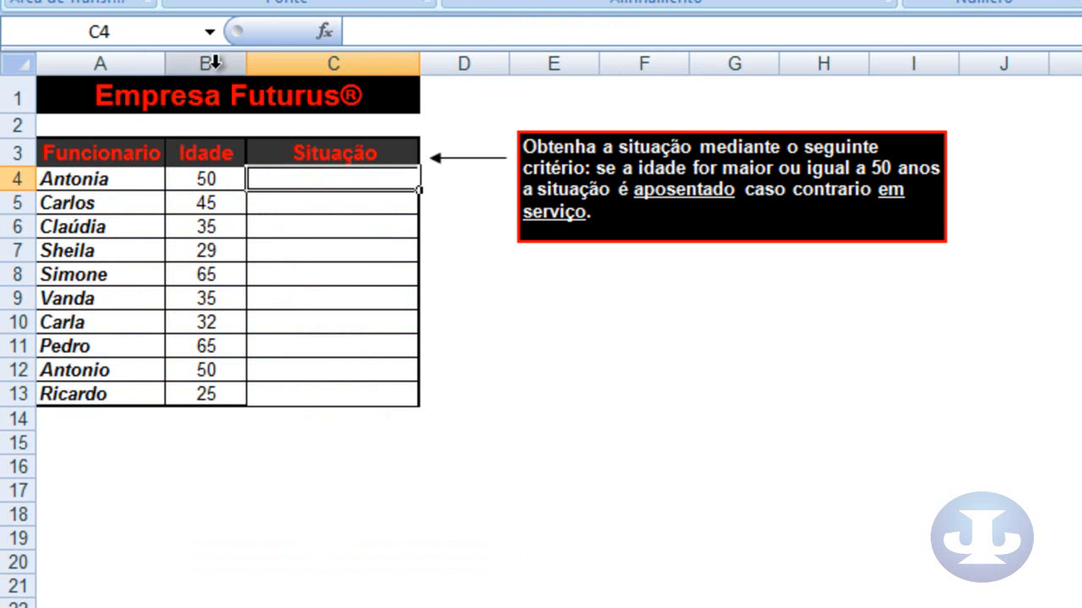
- On the Empresa Futurus sheet, examine Idade cell B4, Situação cell C4 and the word "aposentado" in the criteria note
click(216, 181)
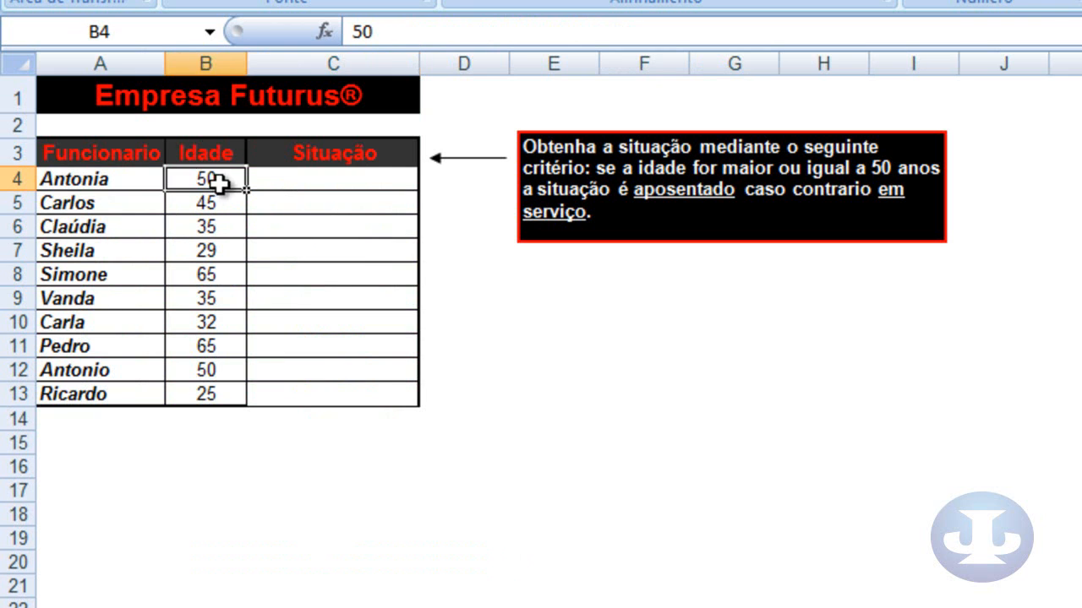
click(312, 182)
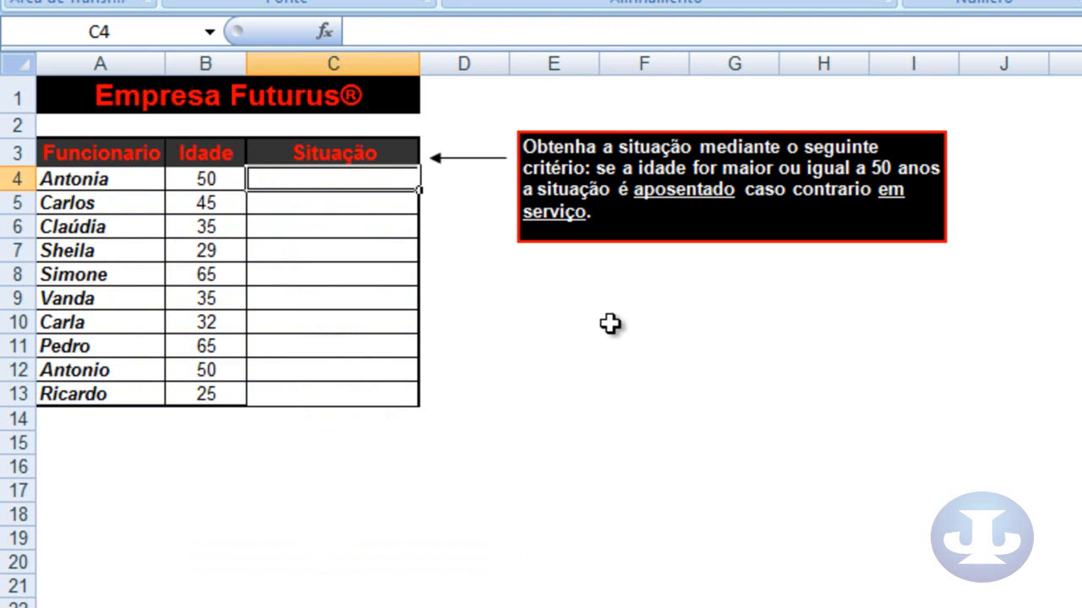
click(224, 181)
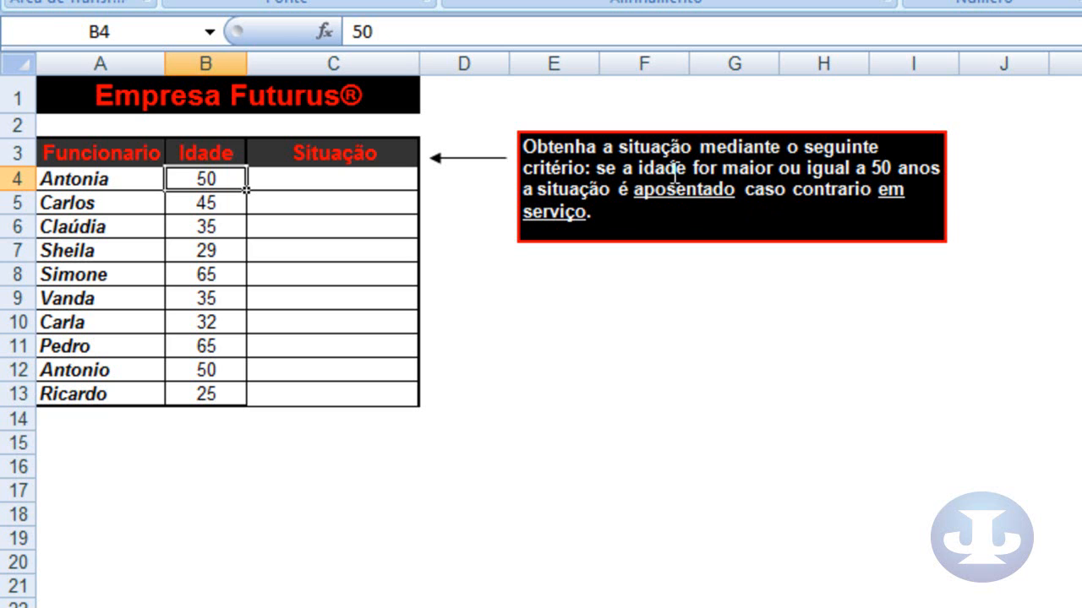
double_click(674, 193)
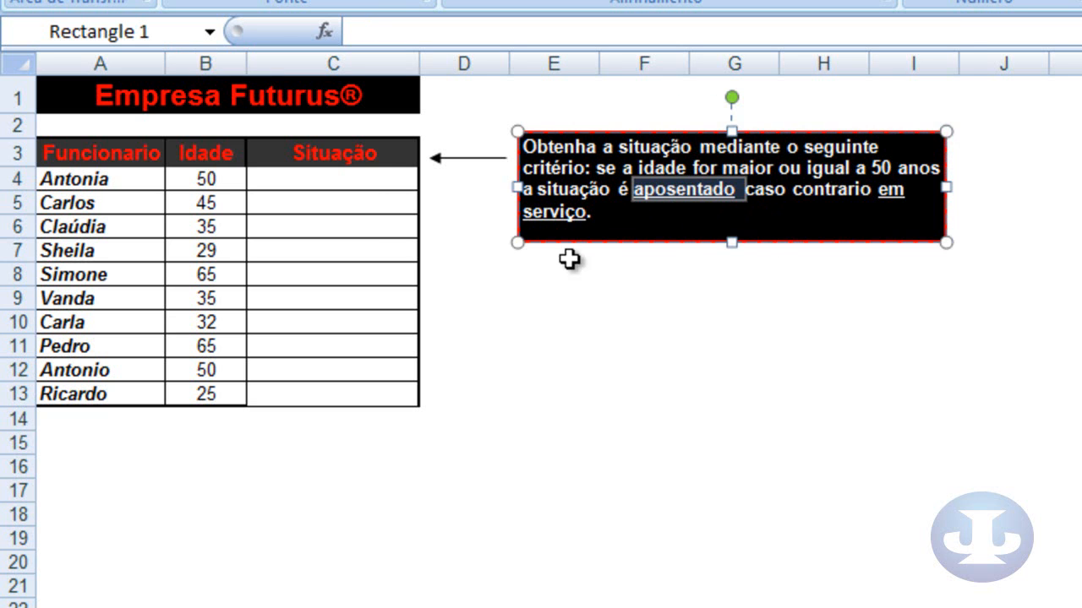
- Start an SE formula in Situação cell C4 with the logical test B4>=50
click(387, 183)
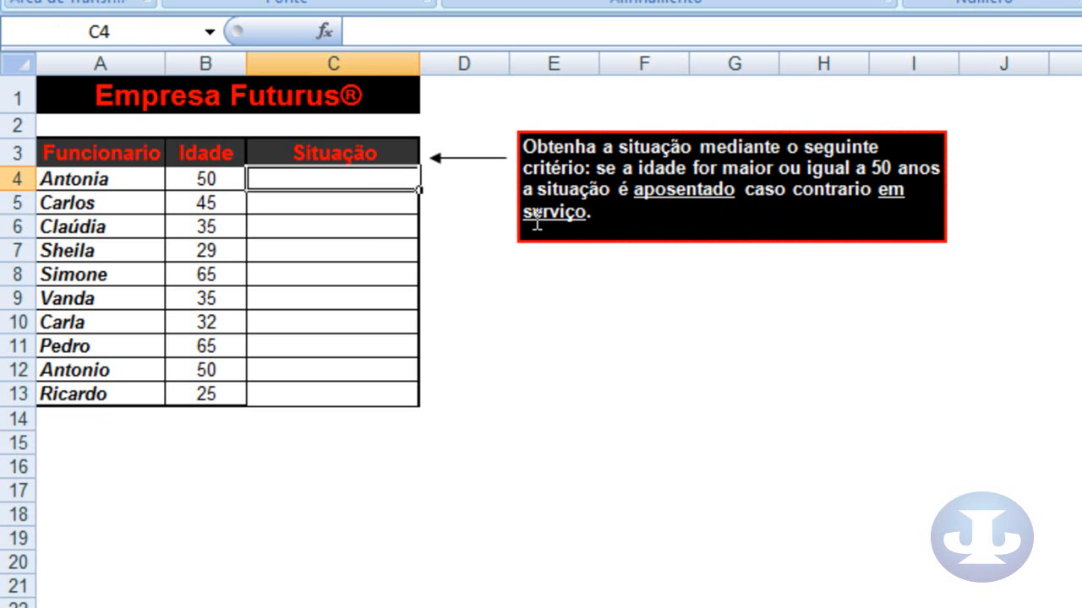
text(=)
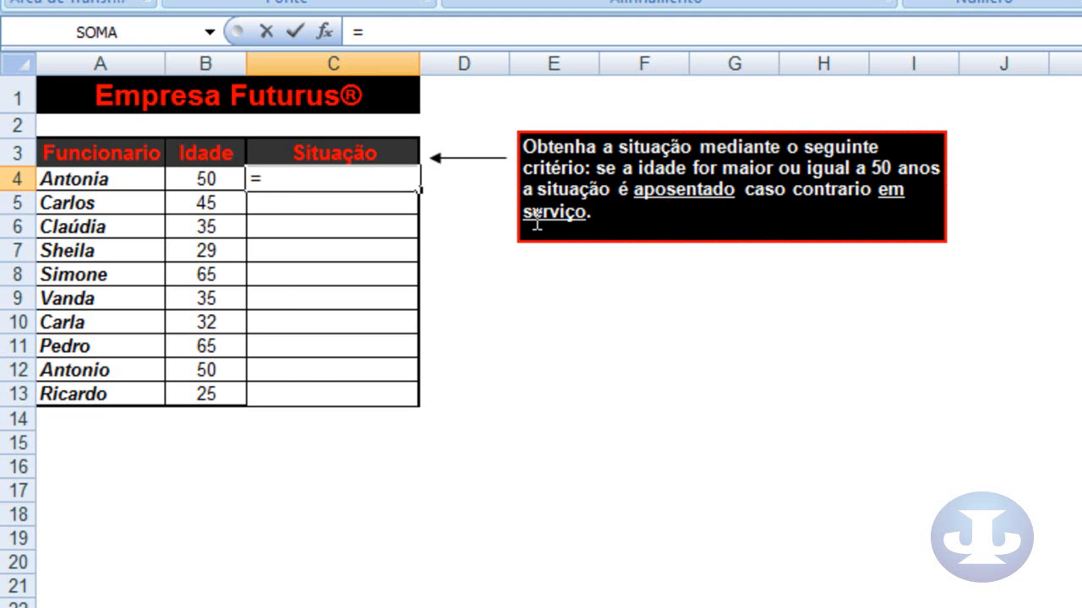
text(SE()
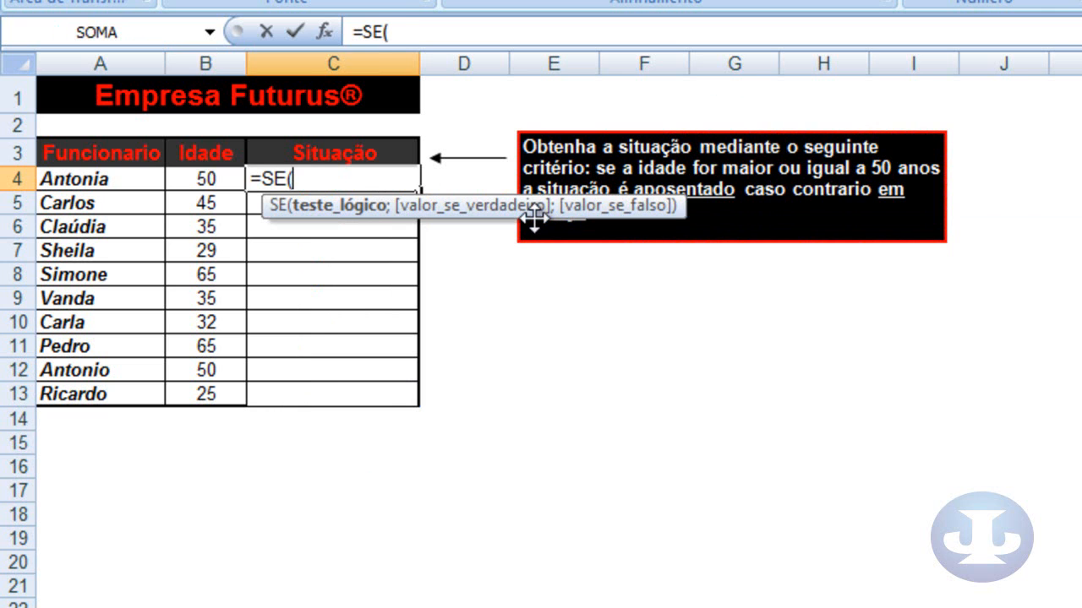
text(B4)
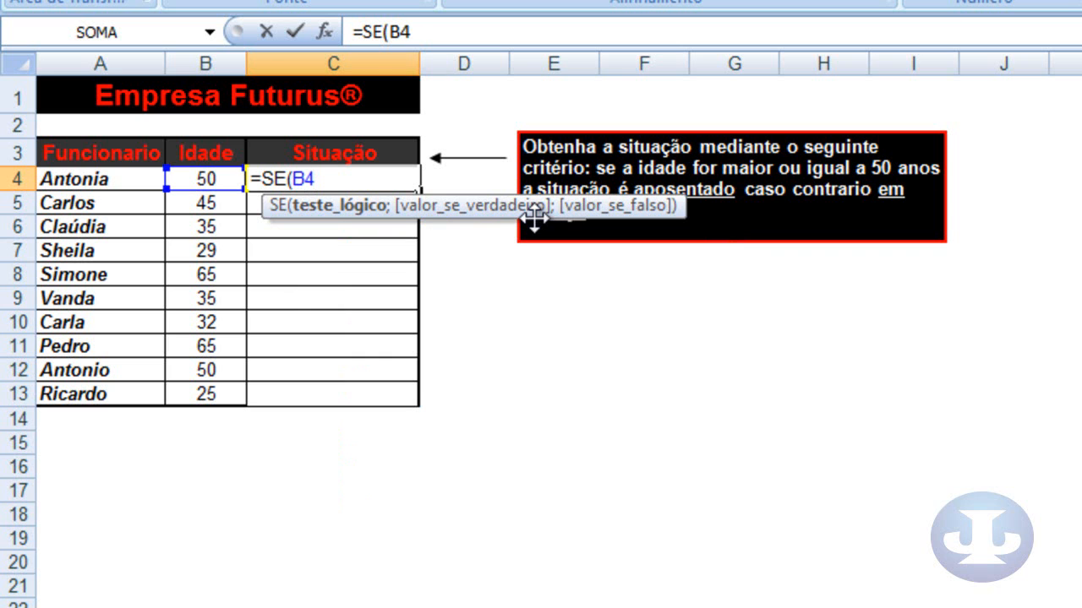
text(>=50)
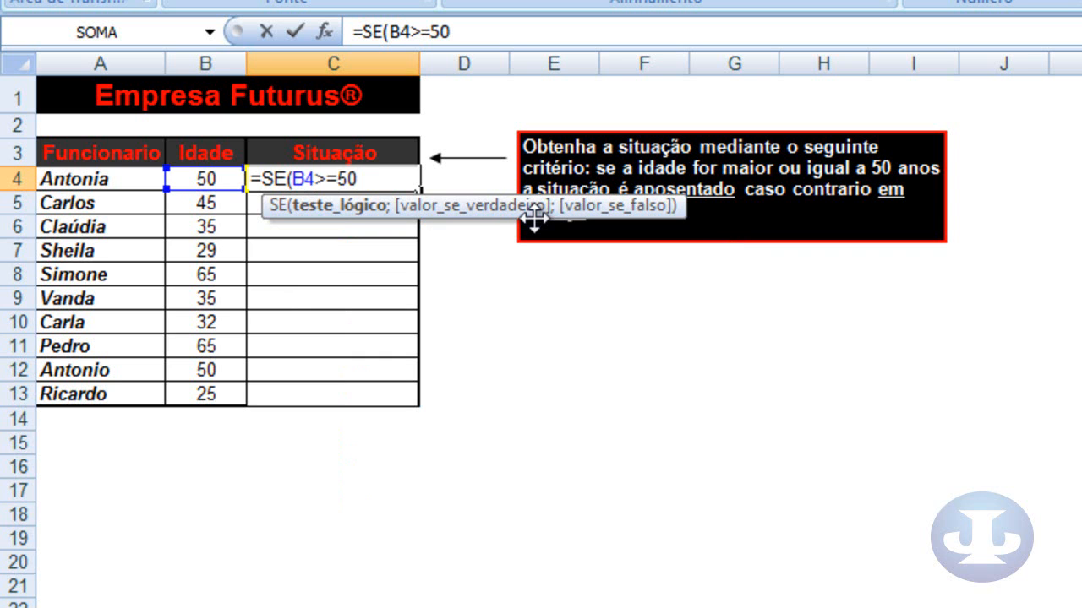
- Add "aposentado" as the value if true in the C4 formula
text(;)
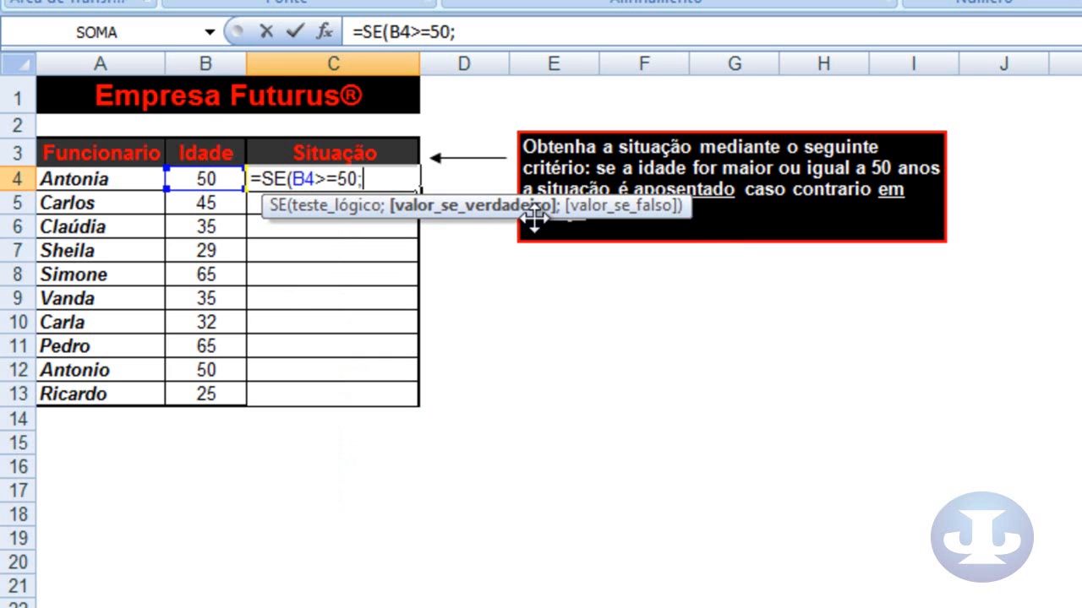
text("aposen)
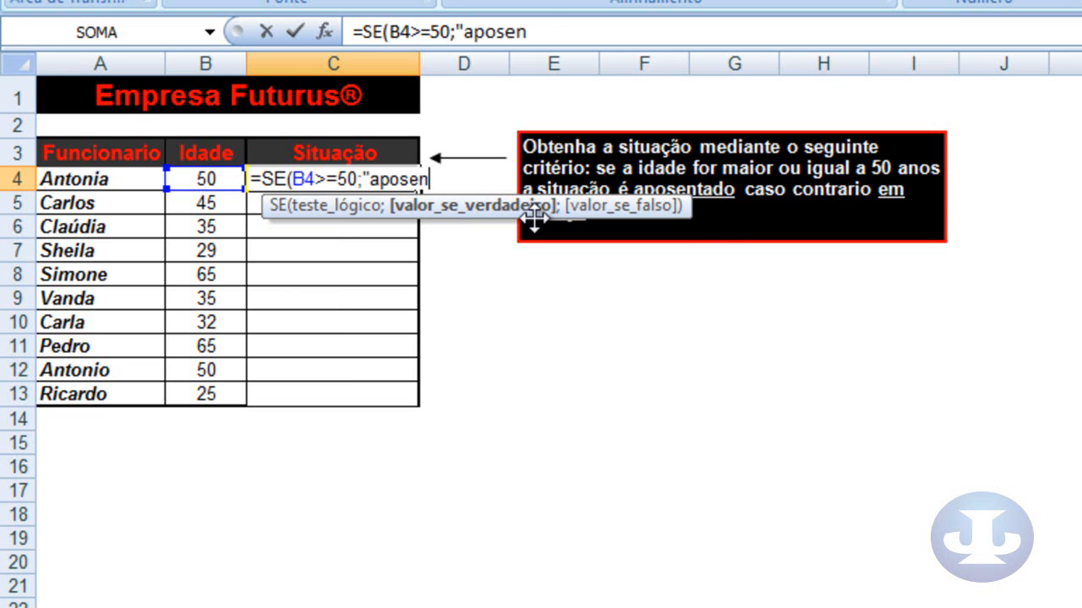
text(tado)
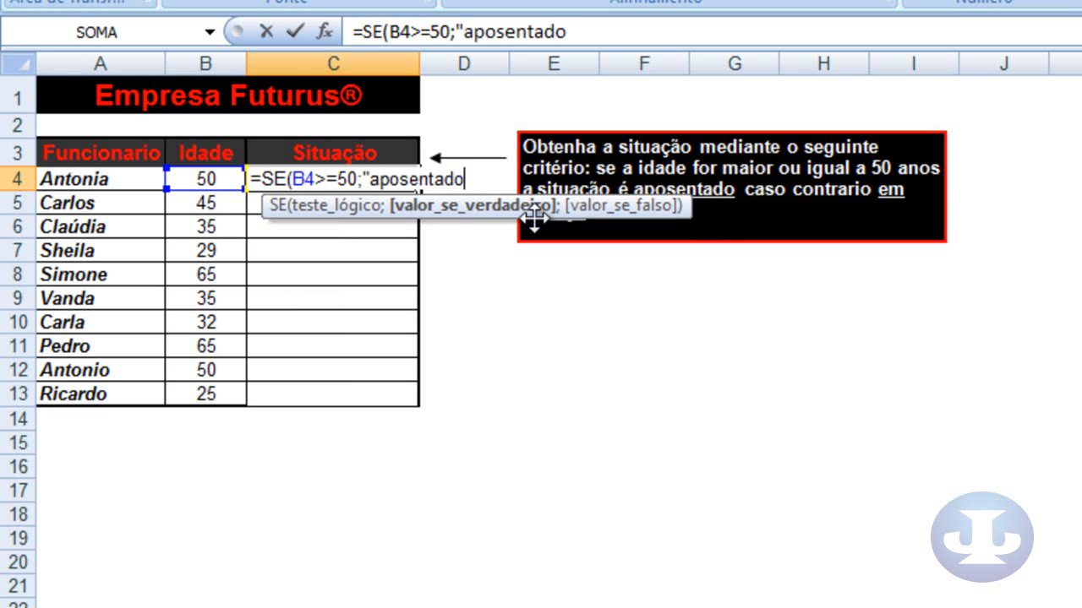
text(";)
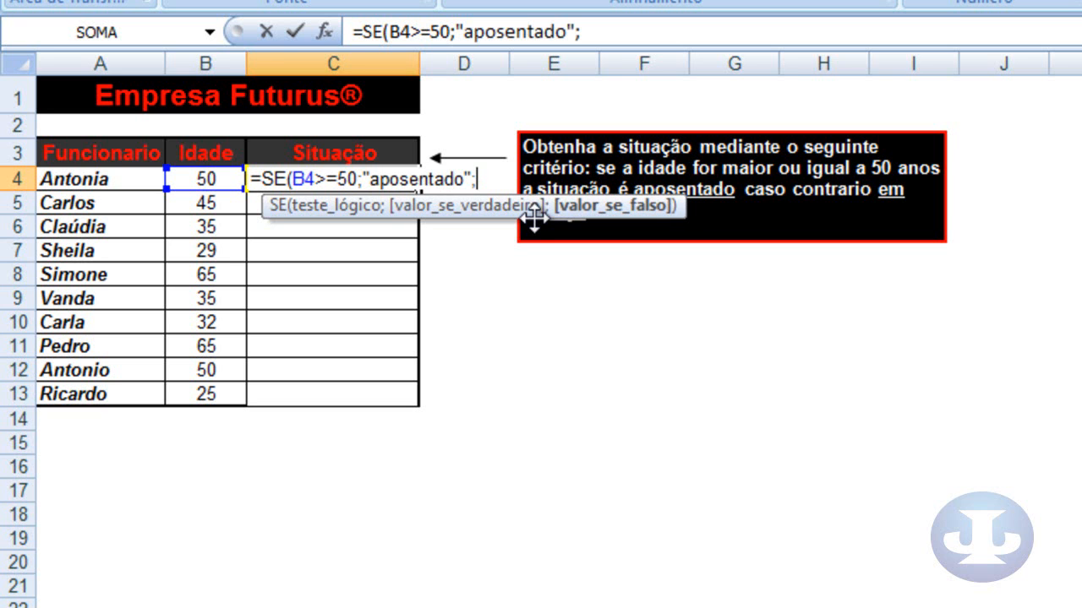
- Complete the C4 formula with "em serviço" as the value if false and enter it
text("em serviço)
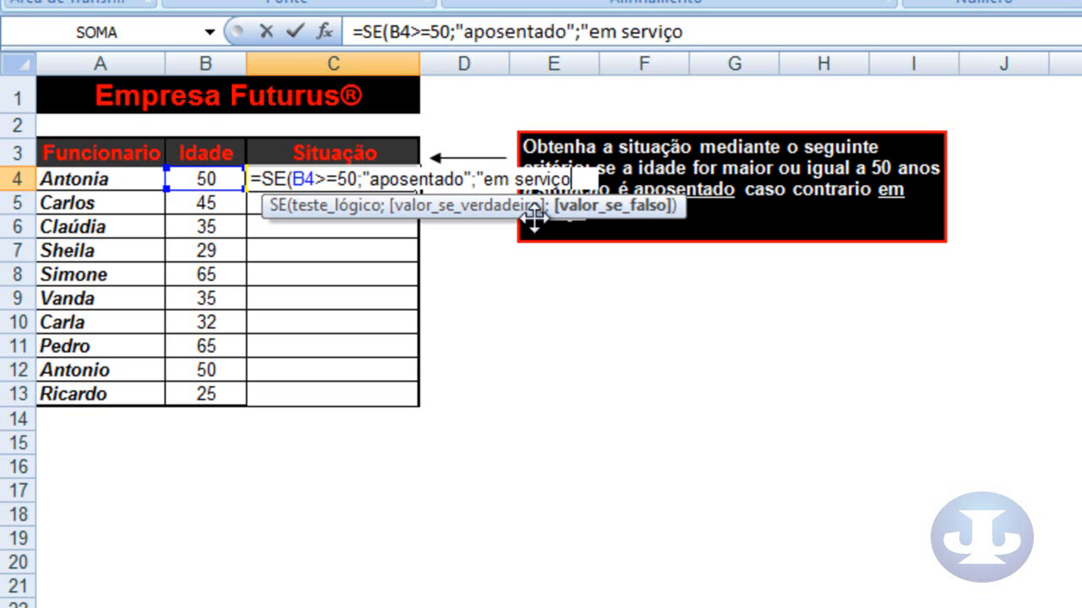
text("))
key(Return)
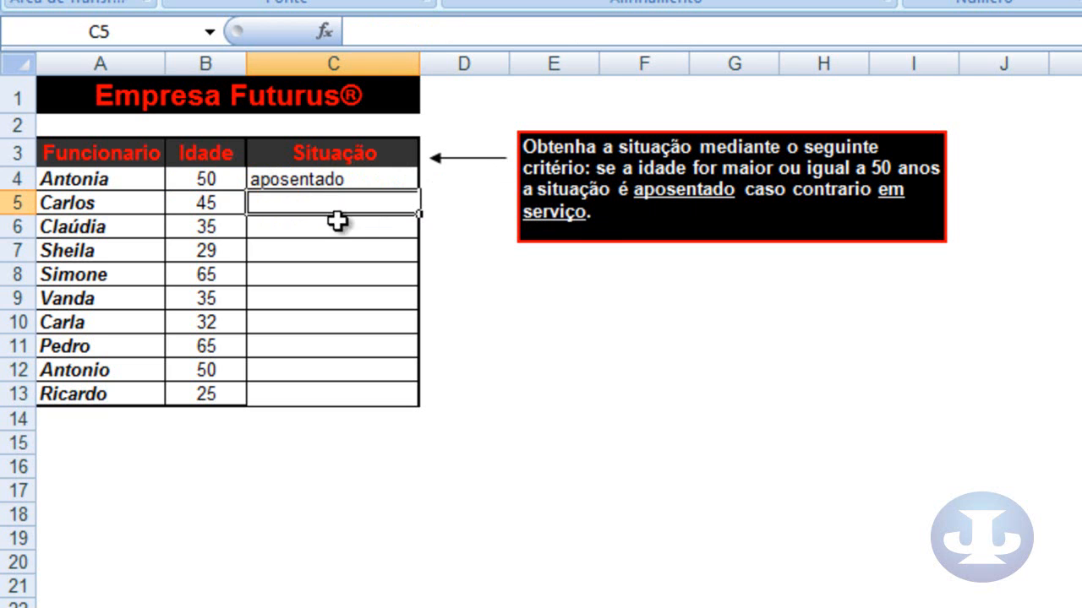
- Compare the Situação result in C4 with the age in cell B4
click(199, 176)
click(262, 184)
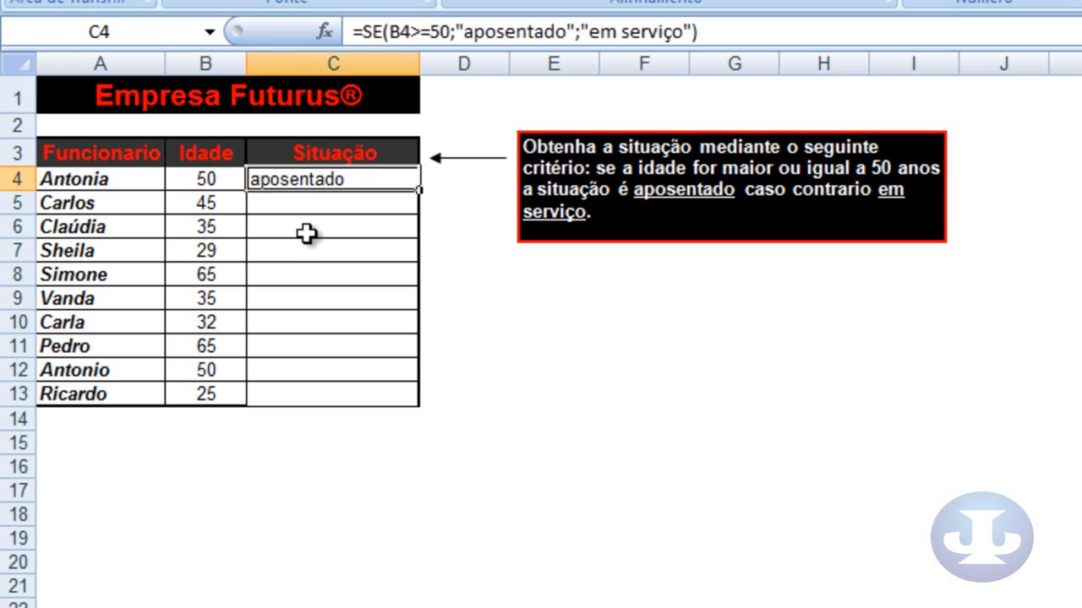
click(193, 179)
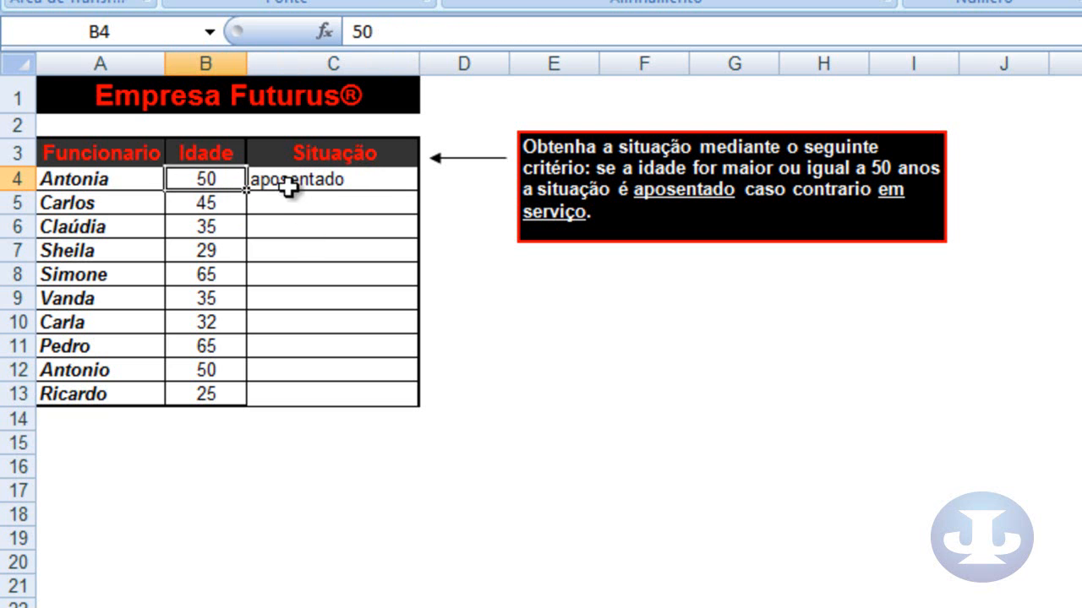
- Fill the SE formula from C4 down the Situação column to C13 and check the copy in C12
click(384, 184)
drag(421, 194, 427, 406)
click(338, 370)
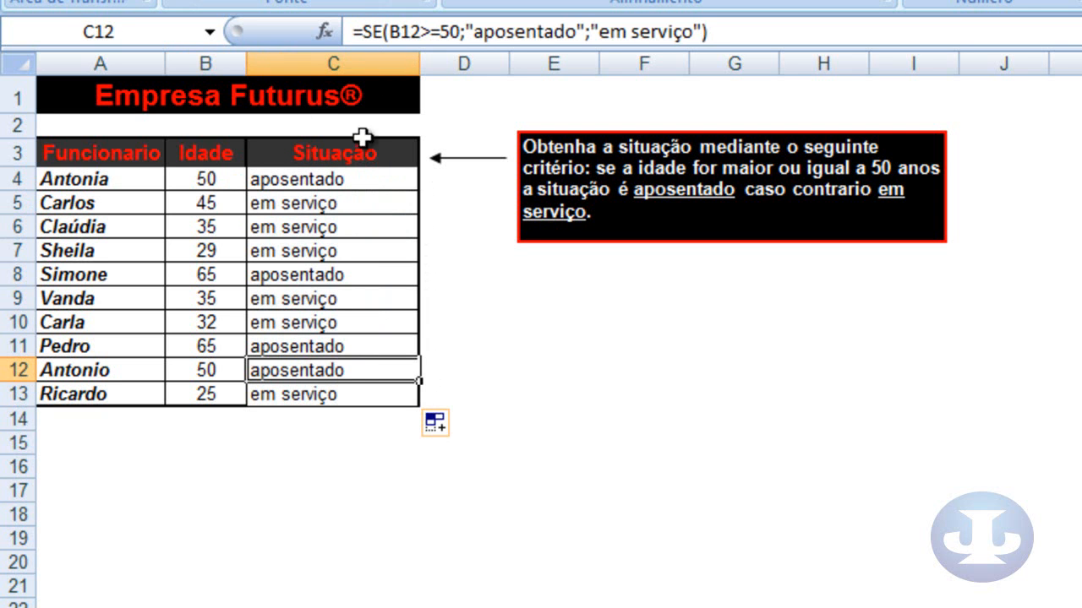
- Center the Situação column from the header in C3 down to C13
click(344, 181)
drag(345, 145, 333, 390)
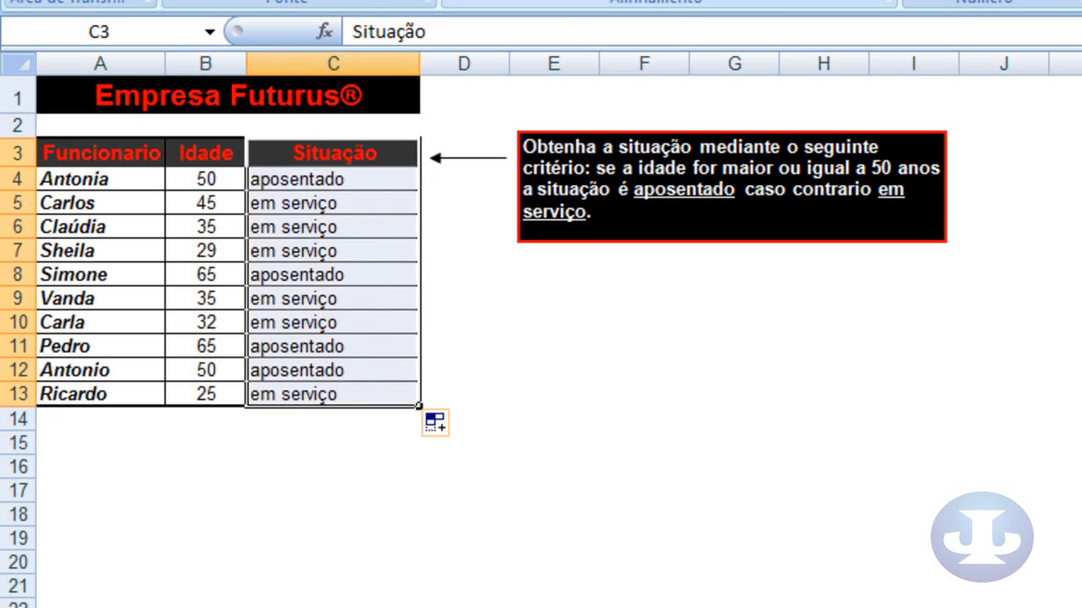
click(500, 1)
click(501, 1)
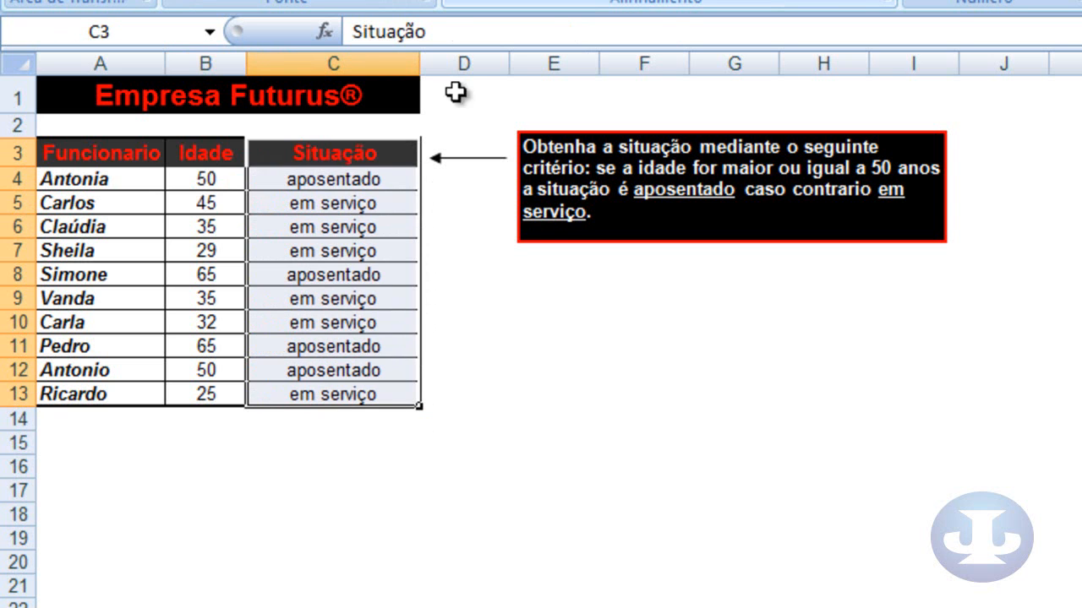
click(306, 250)
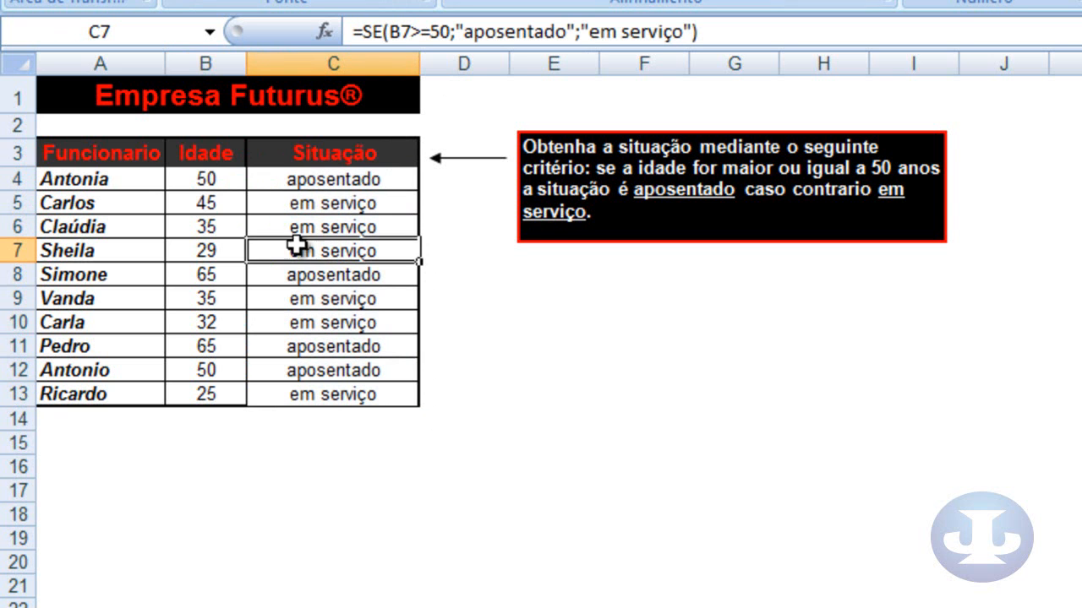
- Compare the ages in B5, B8 and B12 with the Situação results beside them
click(212, 203)
click(314, 208)
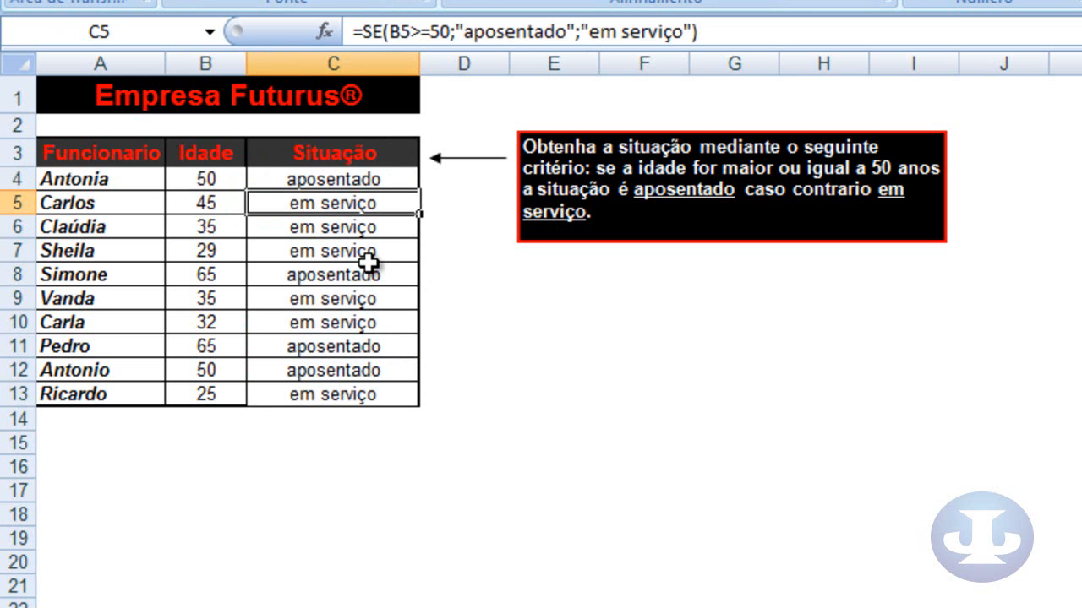
click(230, 273)
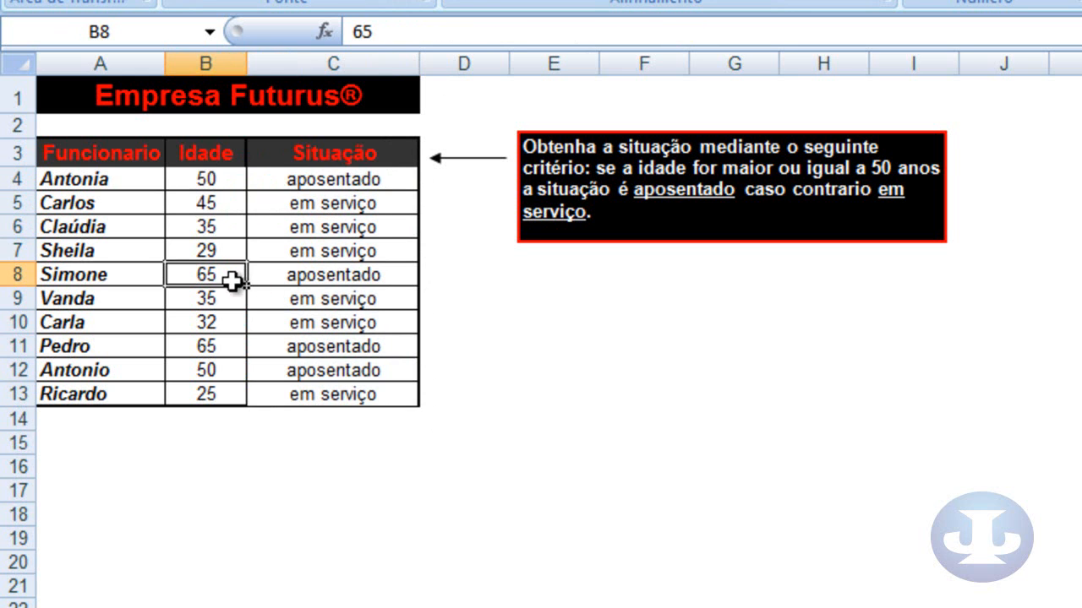
click(285, 279)
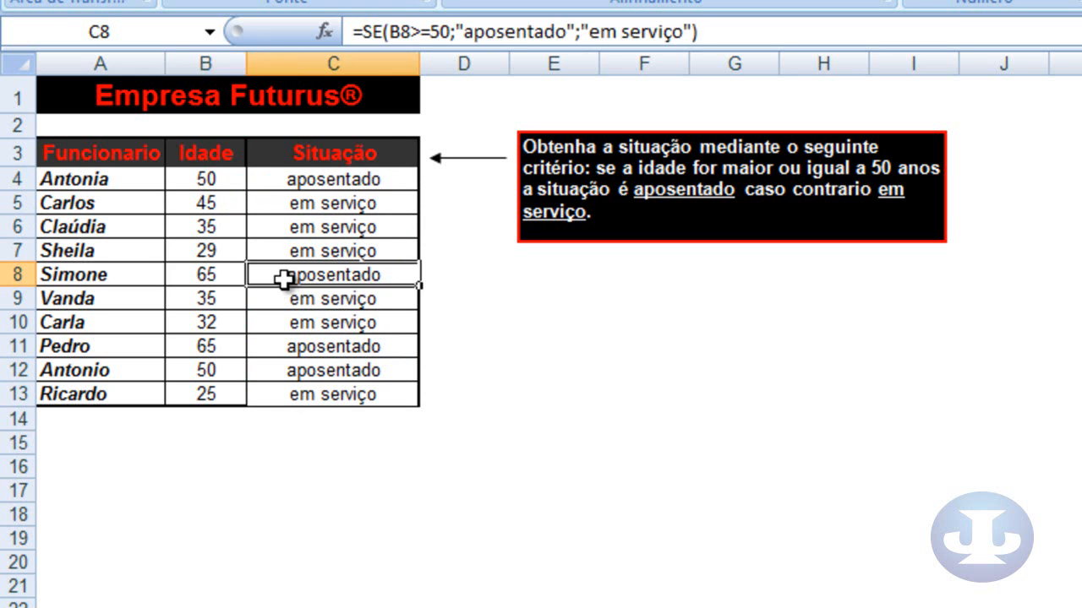
click(212, 377)
click(299, 369)
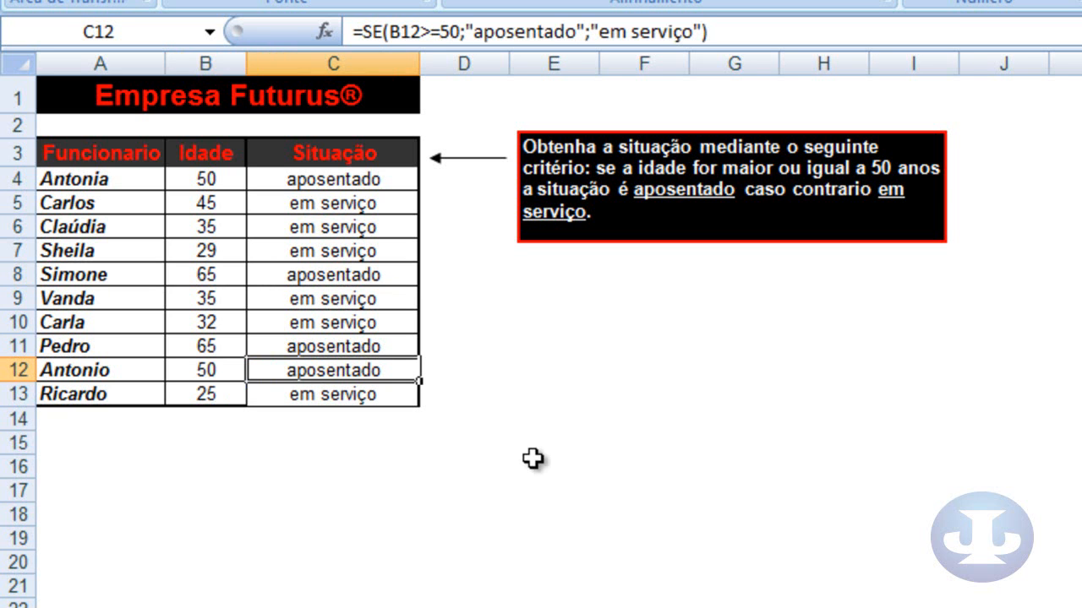
- Switch to the Folha de Pagamento sheet and select the empty GRATIFICAÇÃO and SALÁRIO FINAL cells E4:F11
key(ctrl+Page_Down)
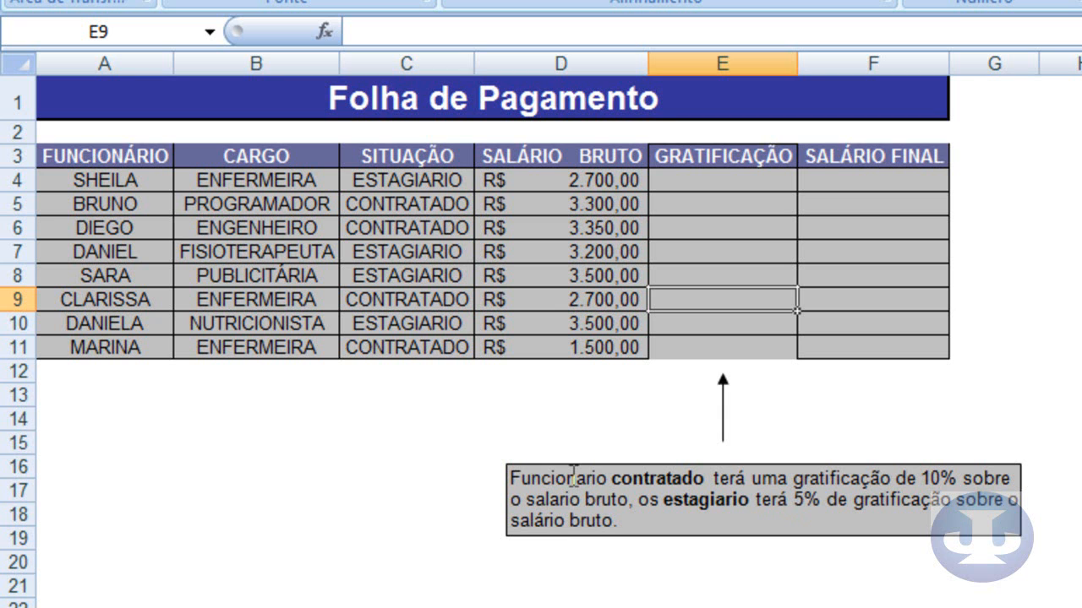
click(645, 491)
click(743, 256)
drag(742, 172, 870, 355)
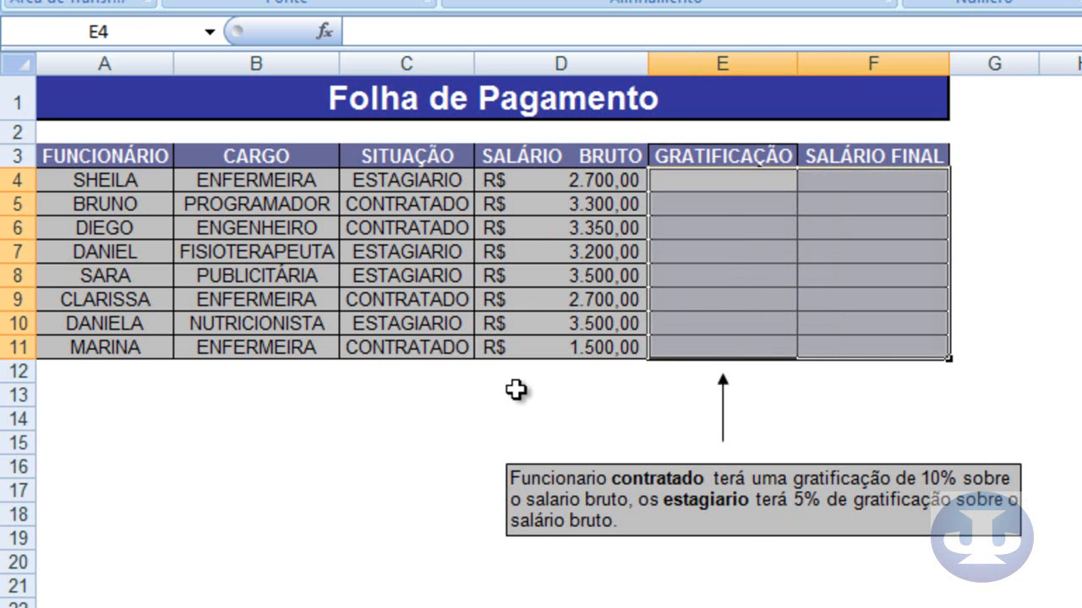
- Review the payroll table's title and its FUNCIONÁRIO, CARGO, SITUAÇÃO and SALÁRIO BRUTO columns
click(481, 100)
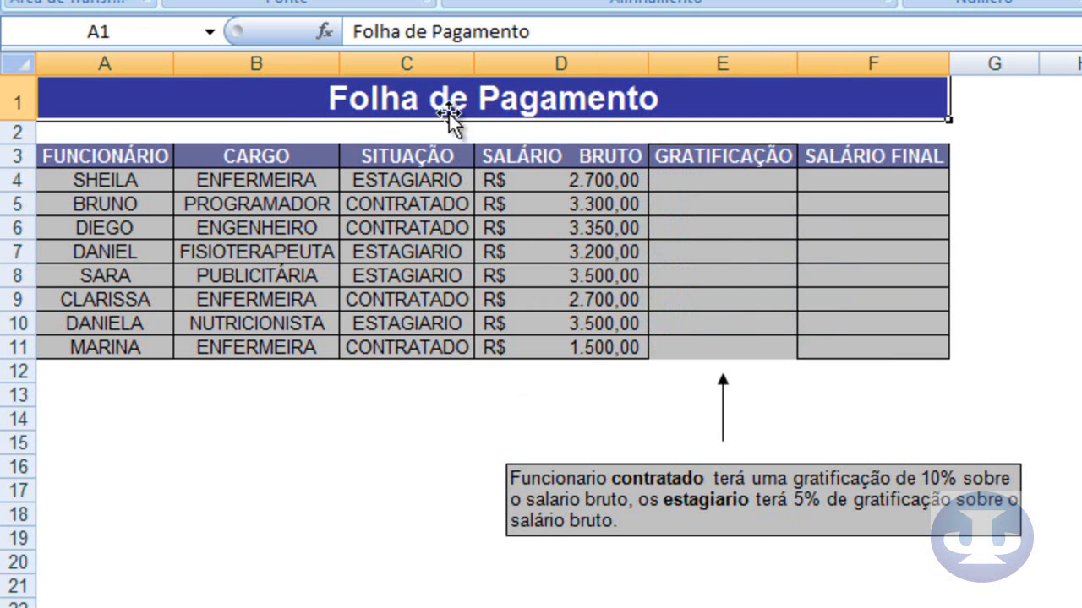
click(456, 180)
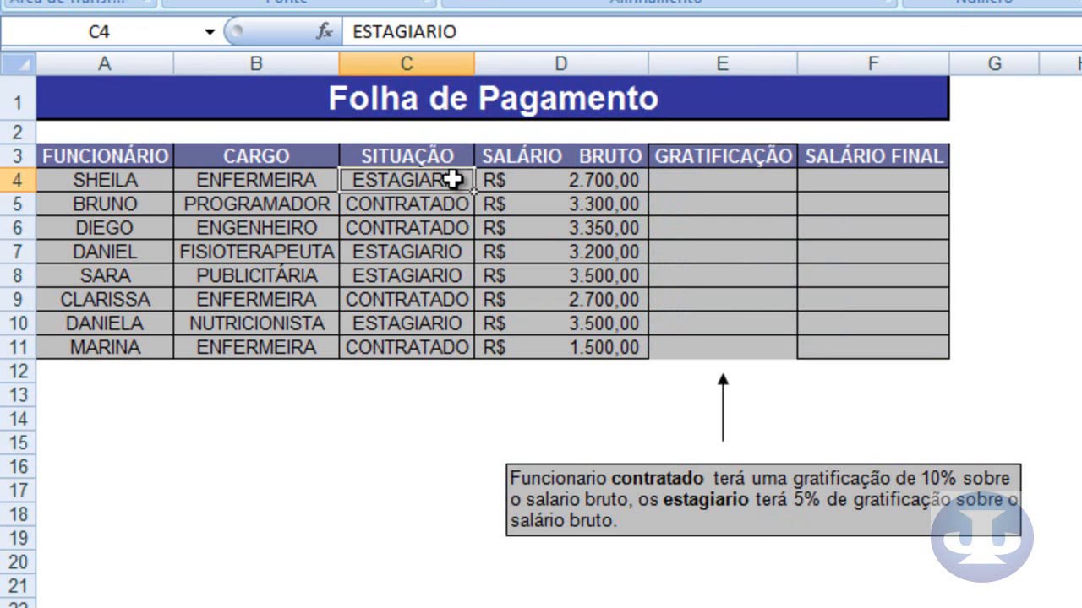
click(116, 184)
drag(117, 184, 111, 338)
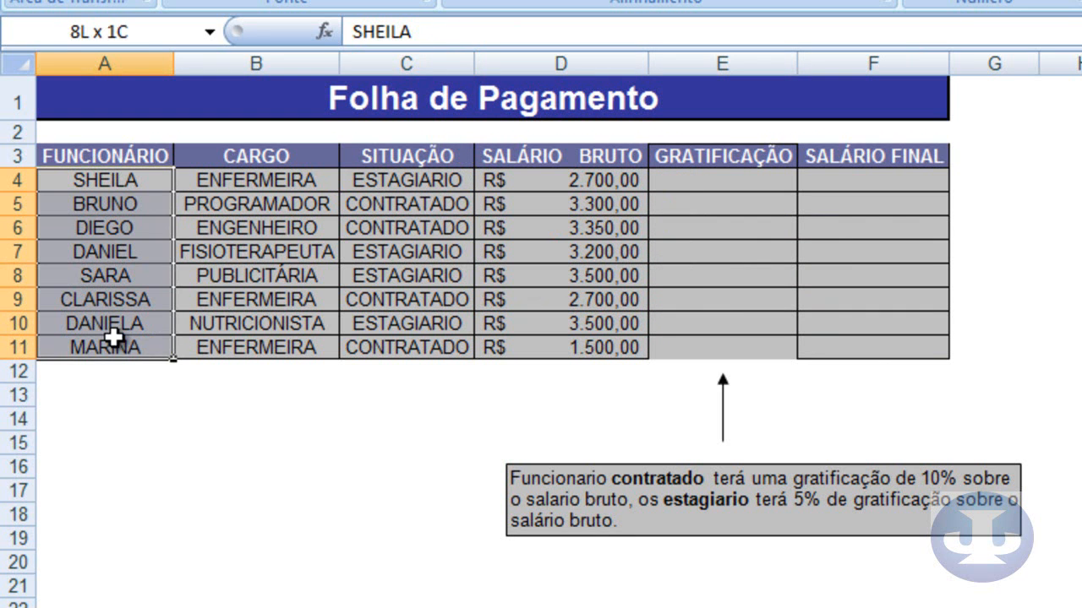
click(265, 179)
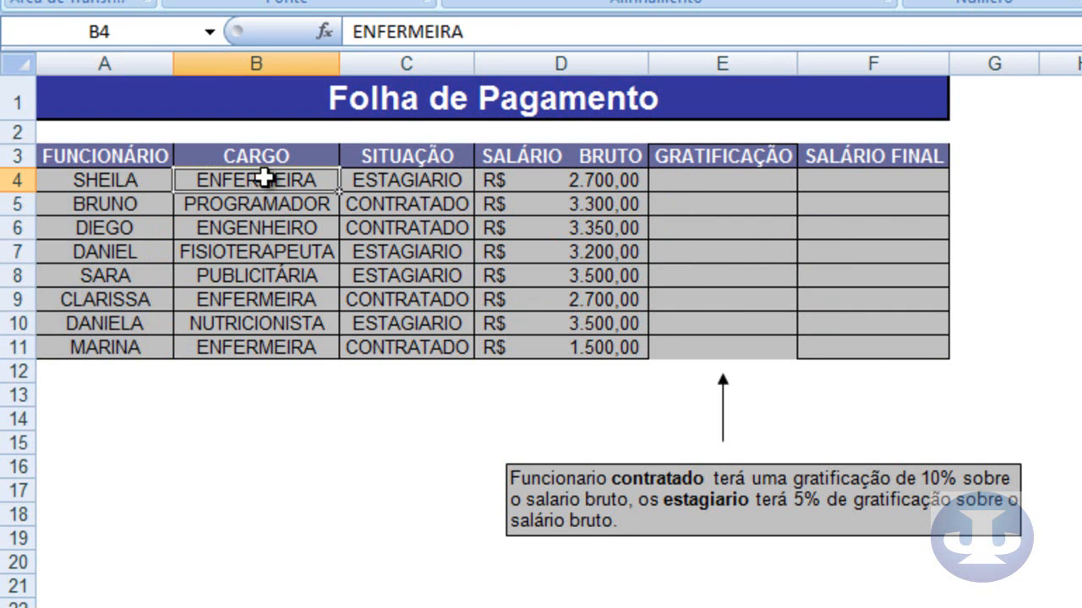
click(547, 181)
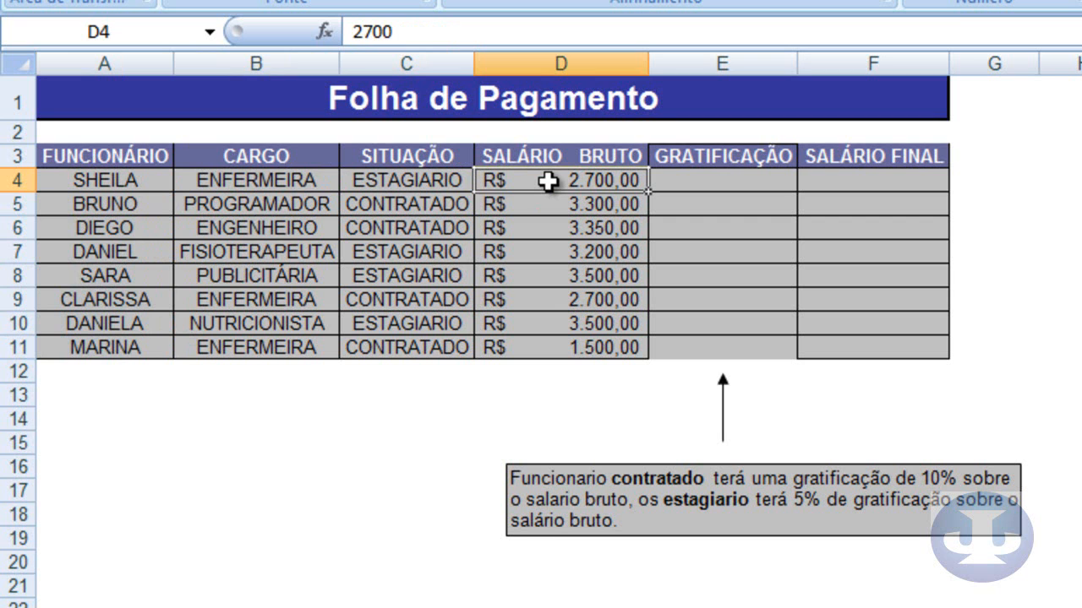
- Examine the 10% bonus rule in the criteria note together with the SITUAÇÃO and SALÁRIO BRUTO columns
double_click(932, 479)
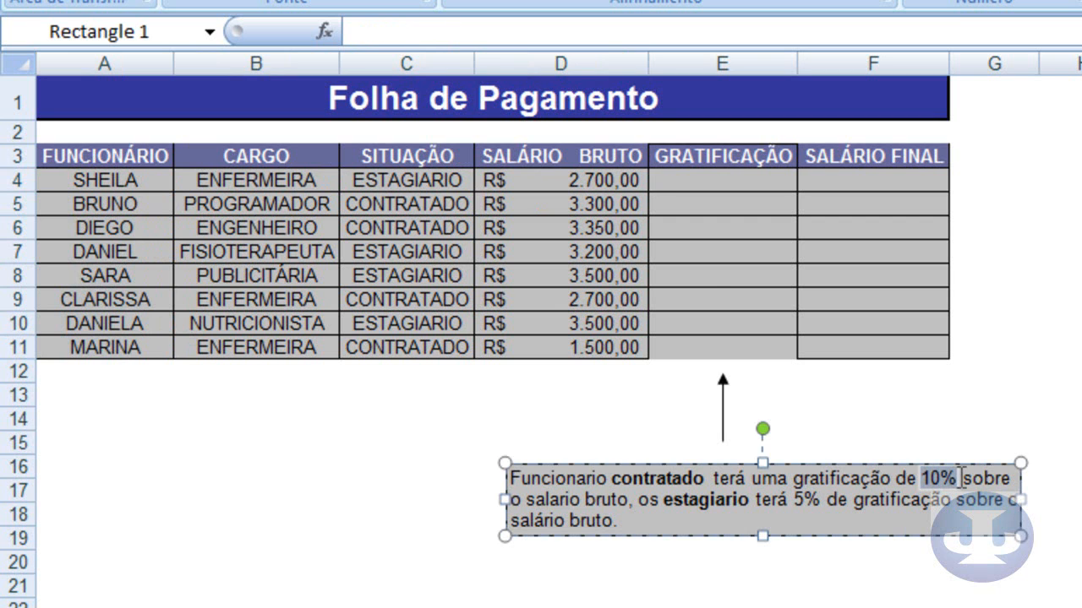
click(694, 188)
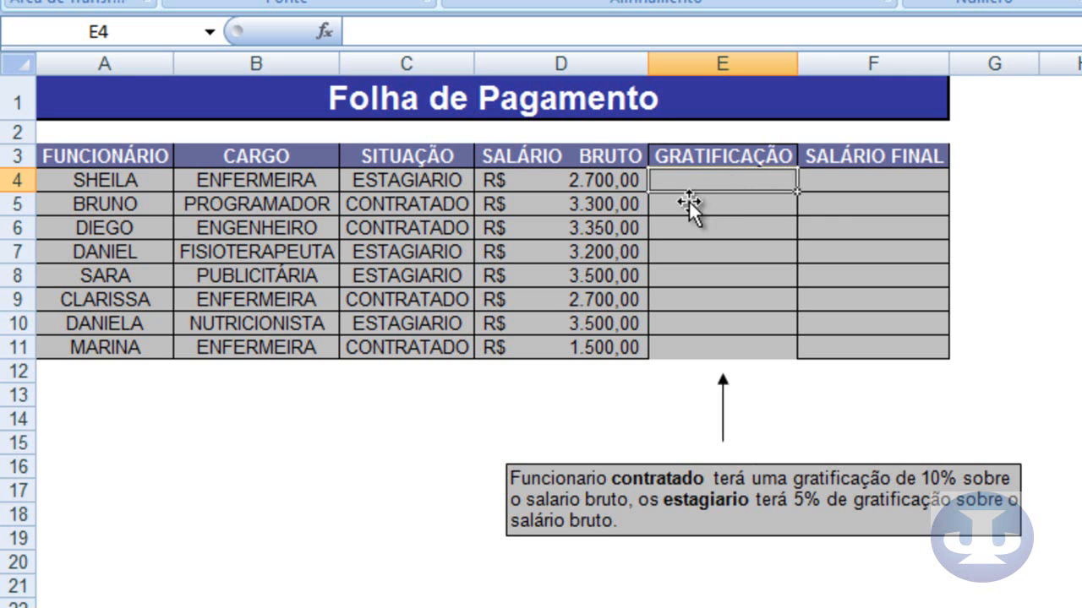
drag(396, 177, 380, 359)
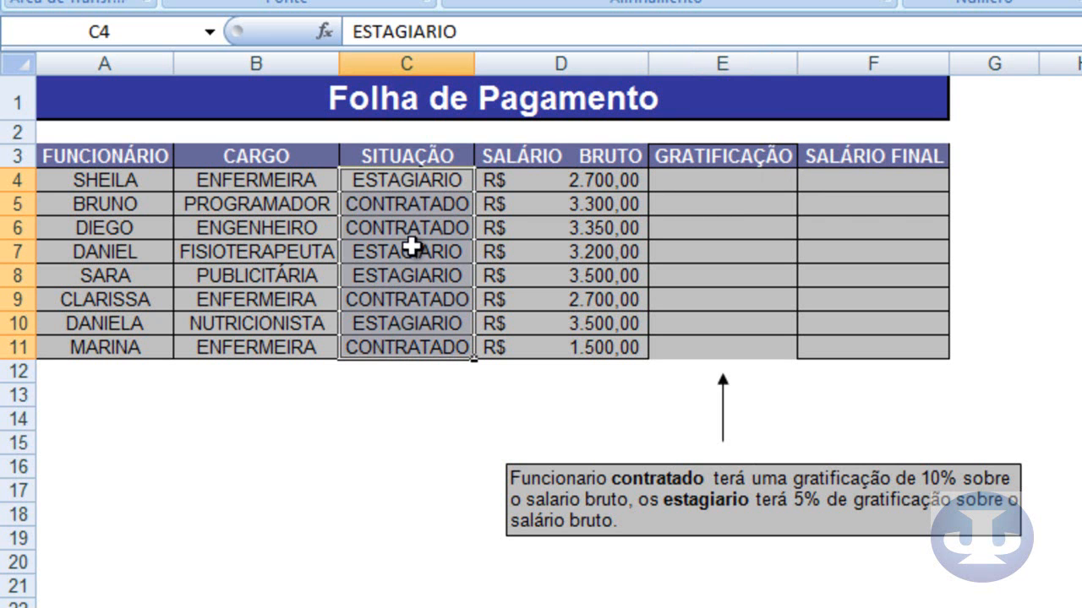
drag(568, 181, 593, 320)
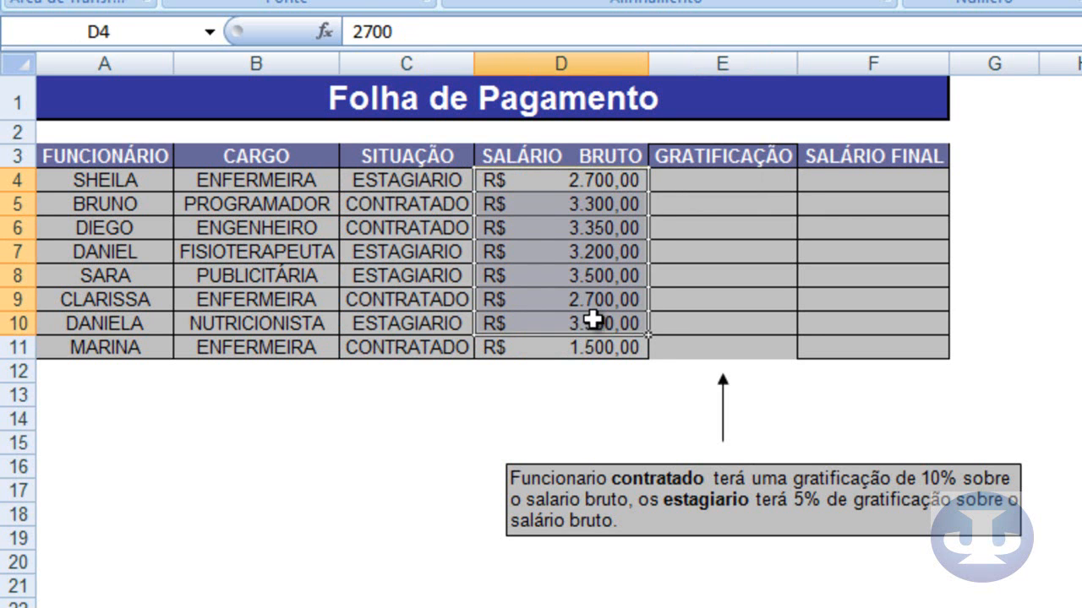
- Start an SE formula in GRATIFICAÇÃO cell E4 with the logical test c4="CONTRATADO"
click(684, 187)
text(=)
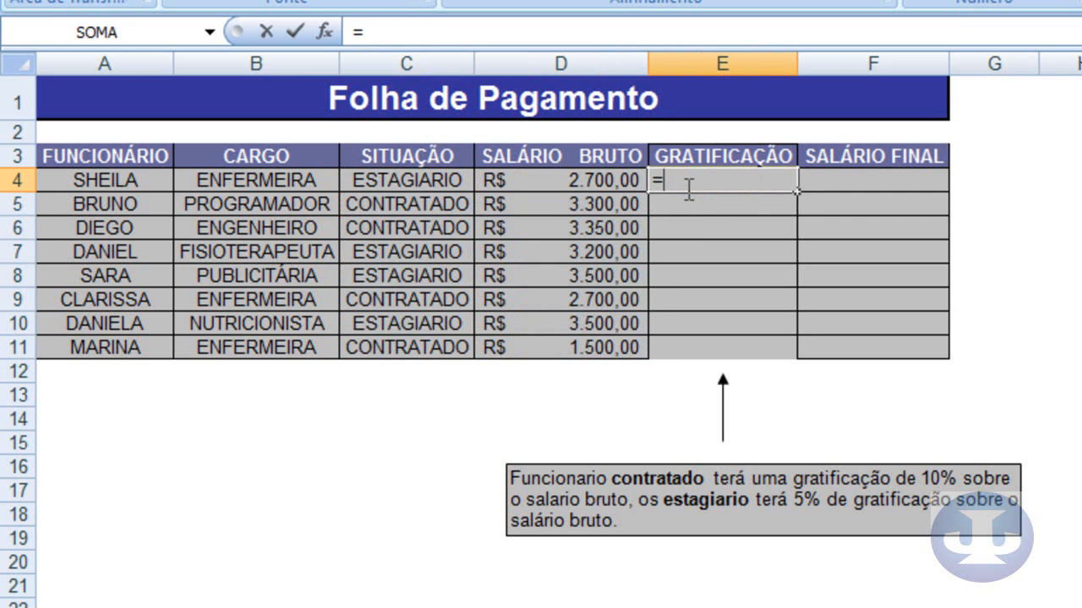
text(se)
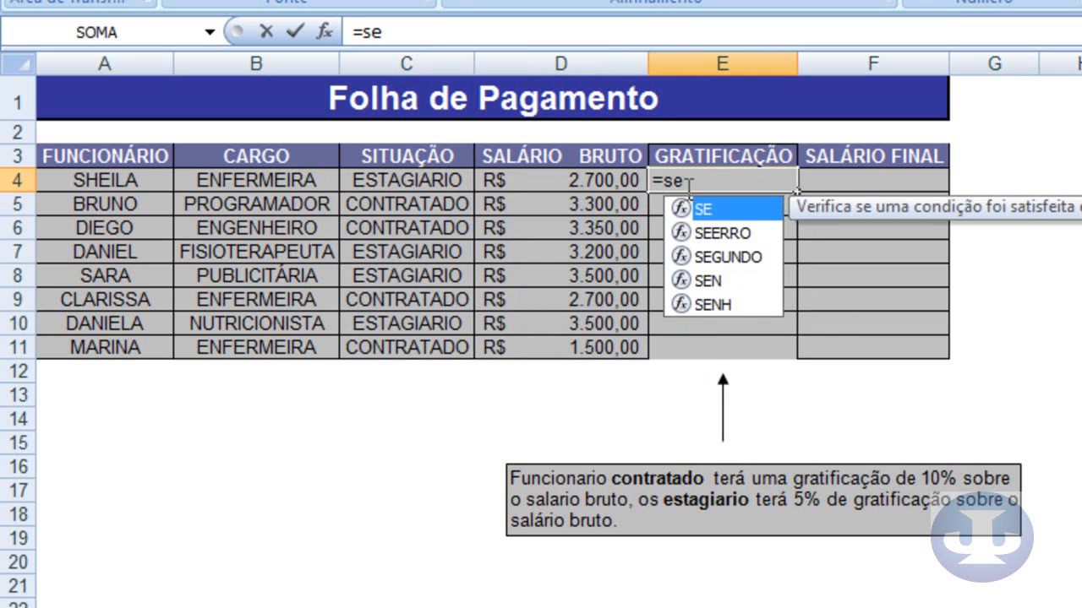
text(()
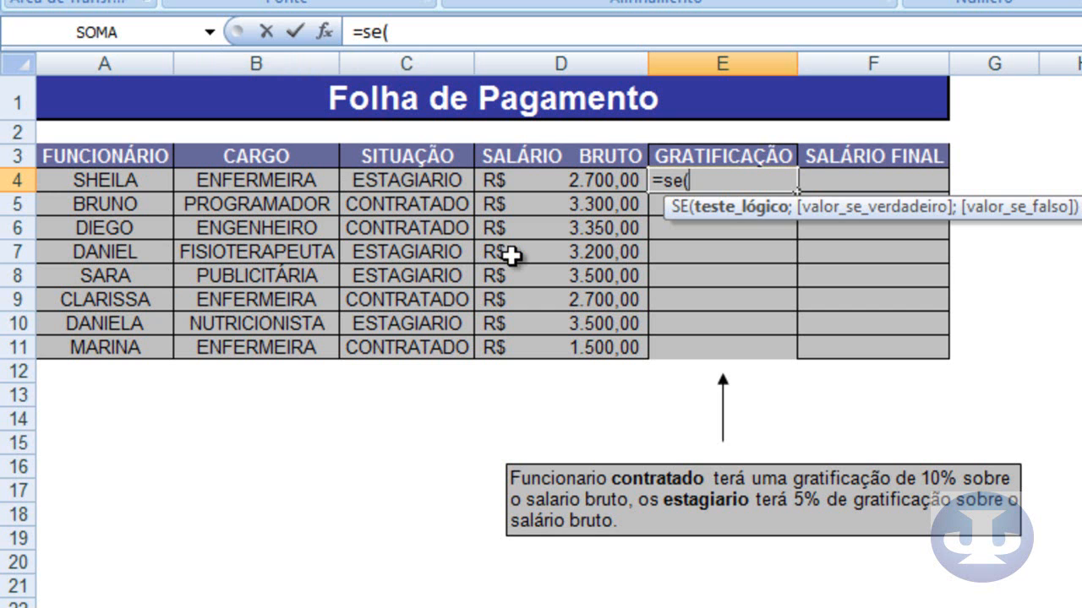
text(c)
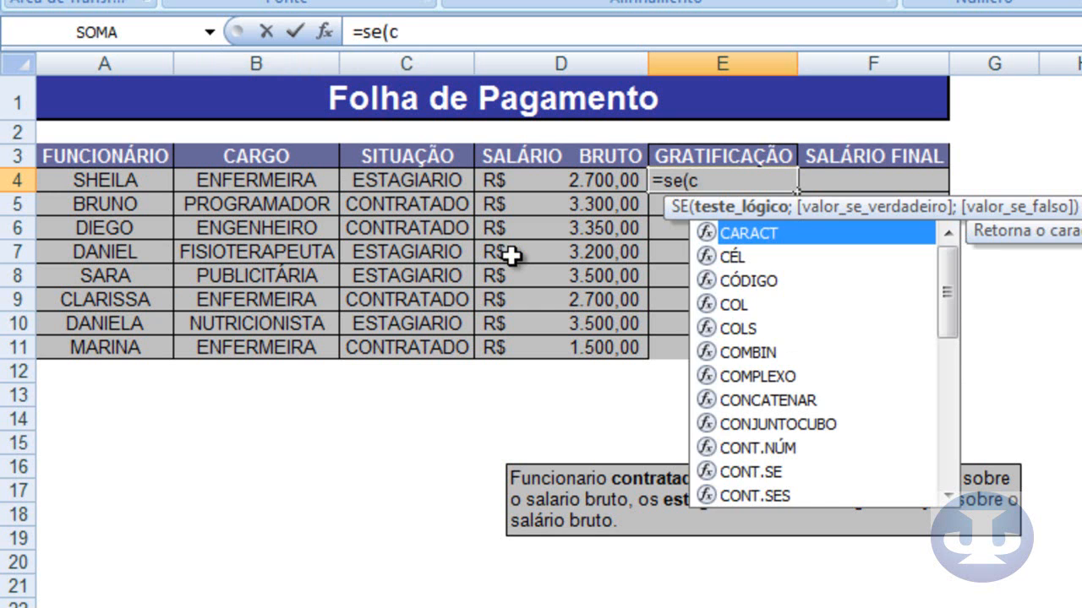
text(4=)
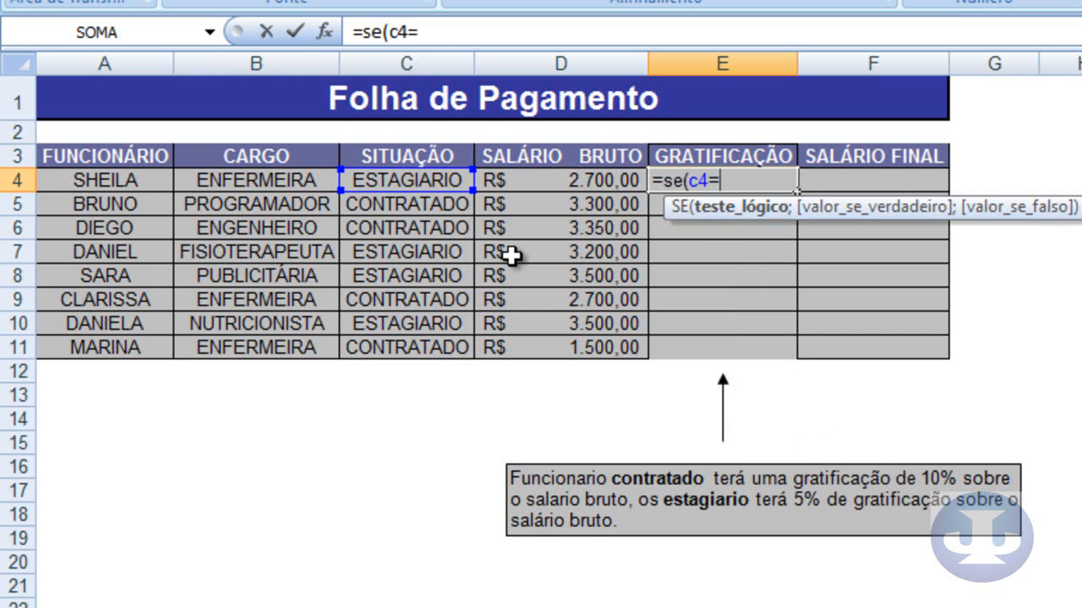
text("CONTRATAD)
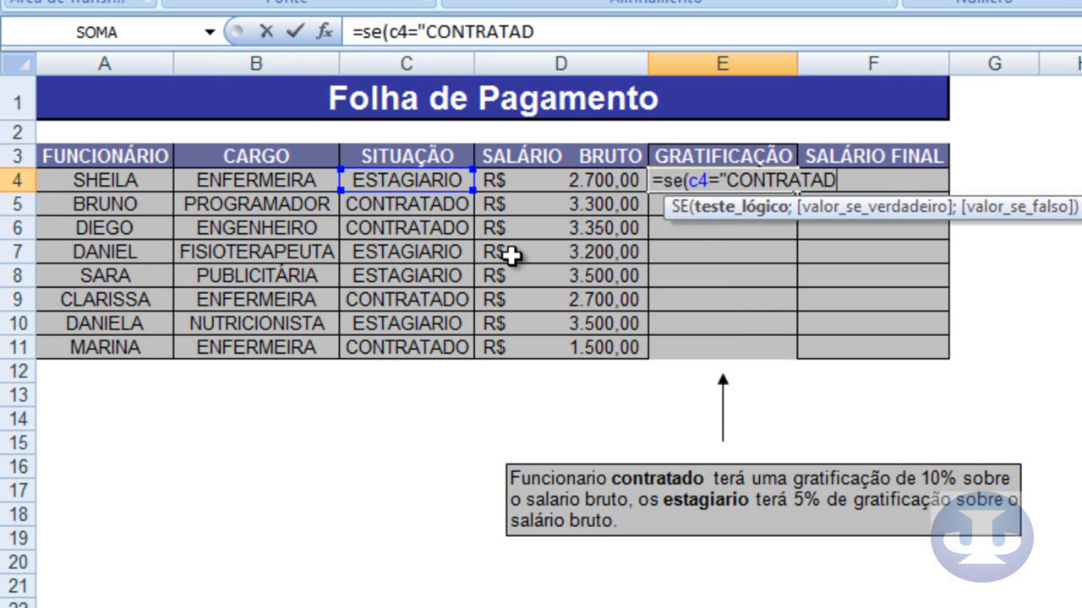
text(O";)
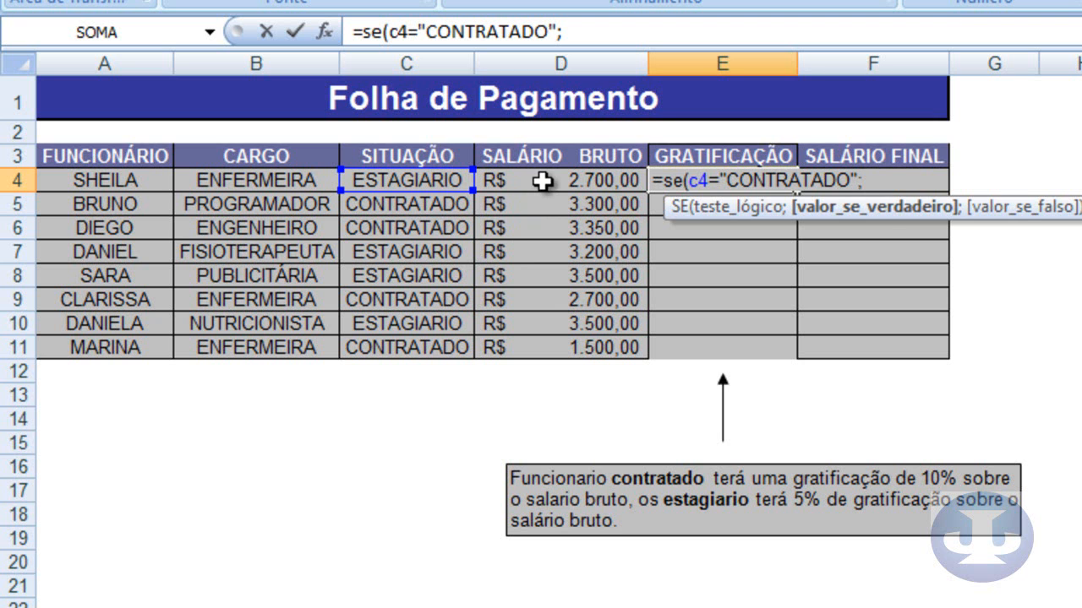
- Add D4+(D4*10%) as the value if true in the E4 formula
text(D4)
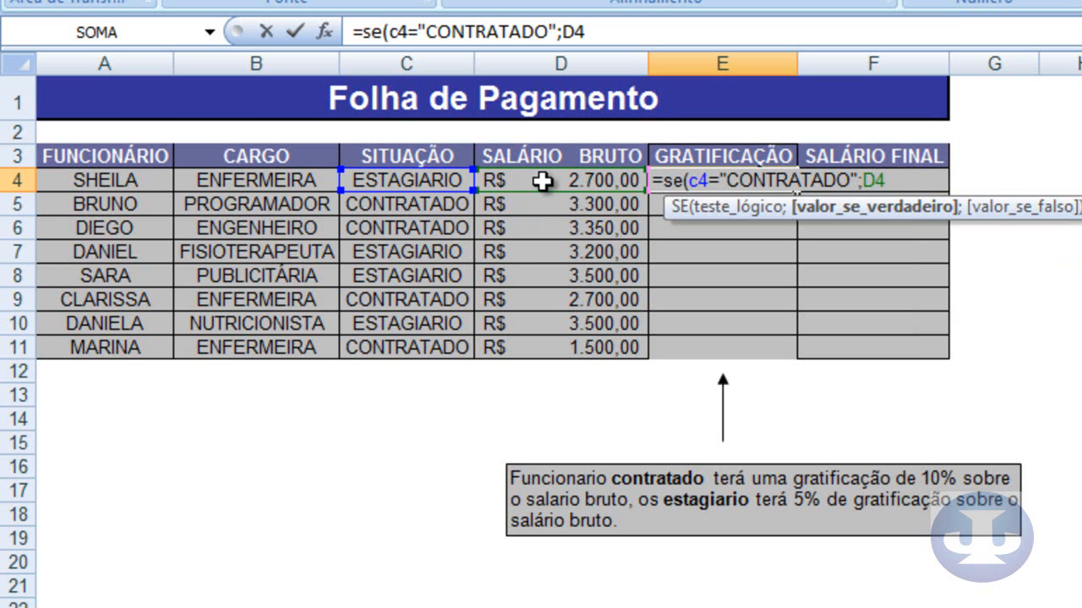
text(+(D4)
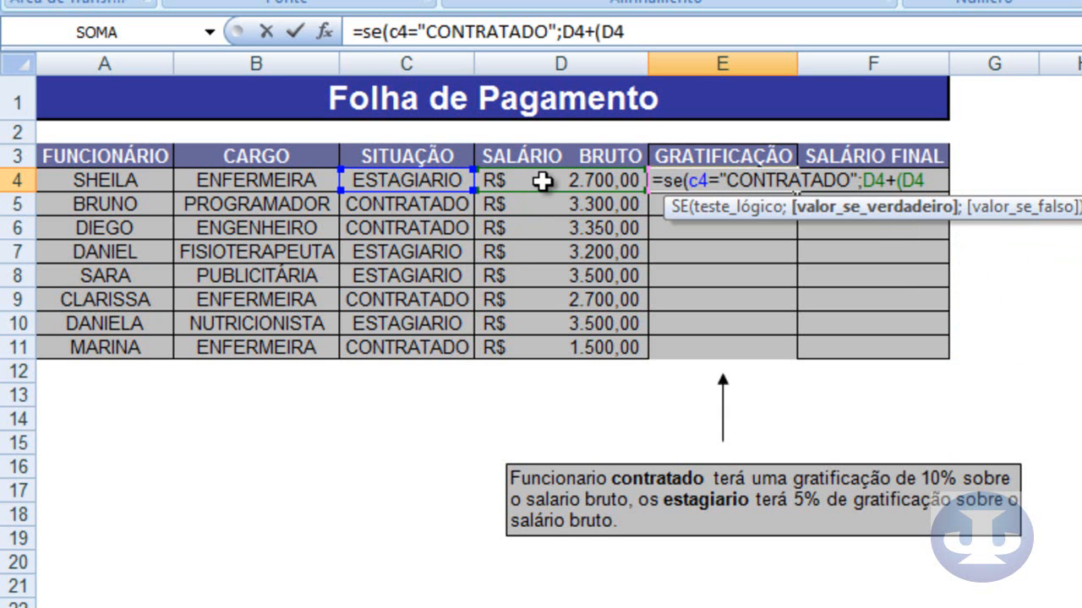
text(*10%)
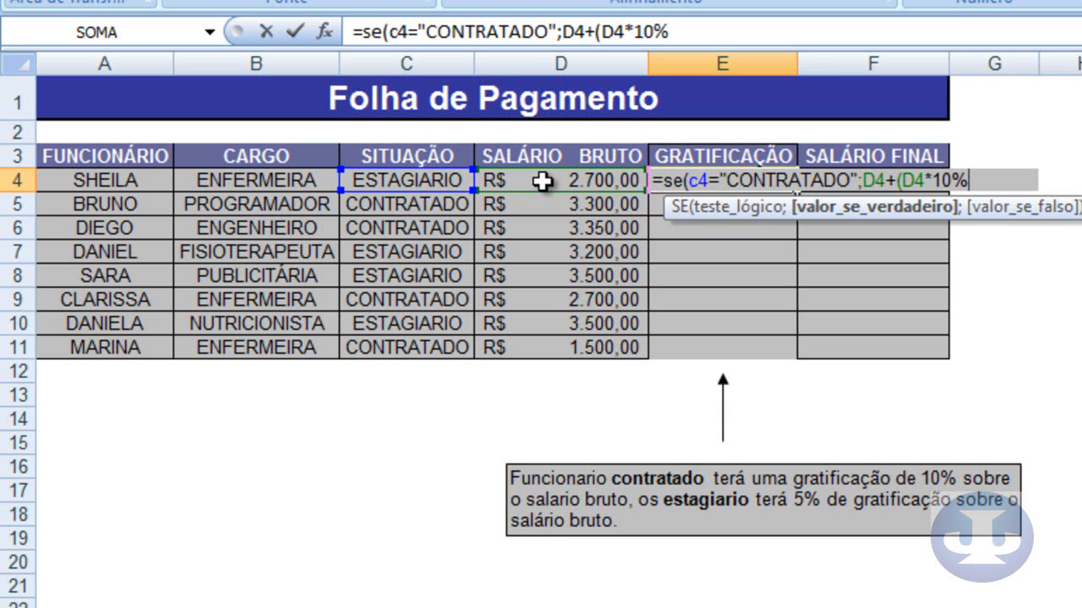
text())
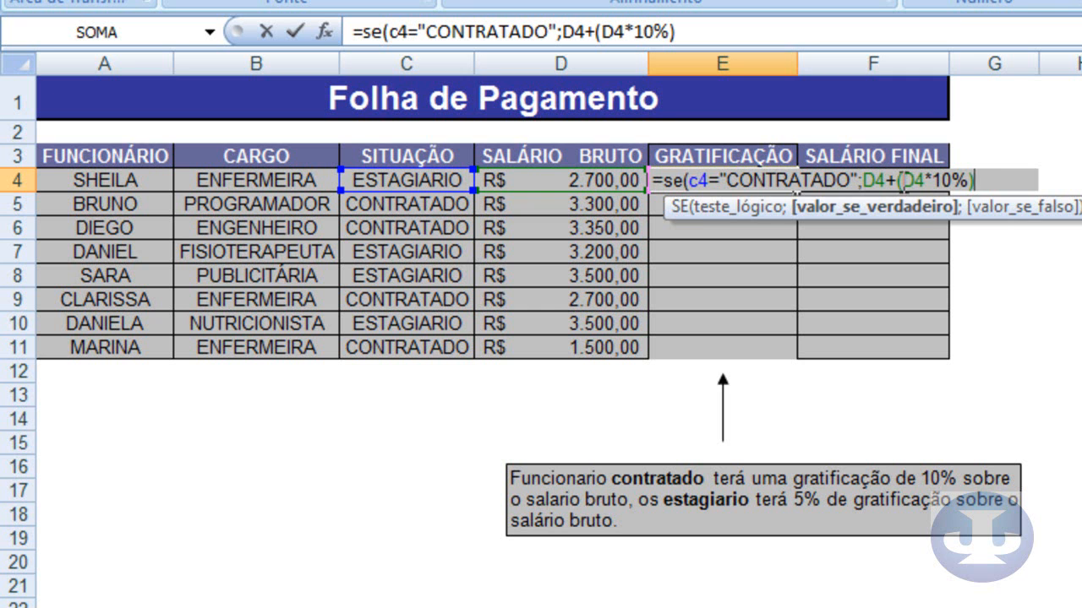
- Try to enter the incomplete E4 formula, decline the suggested correction and return to editing it
key(Return)
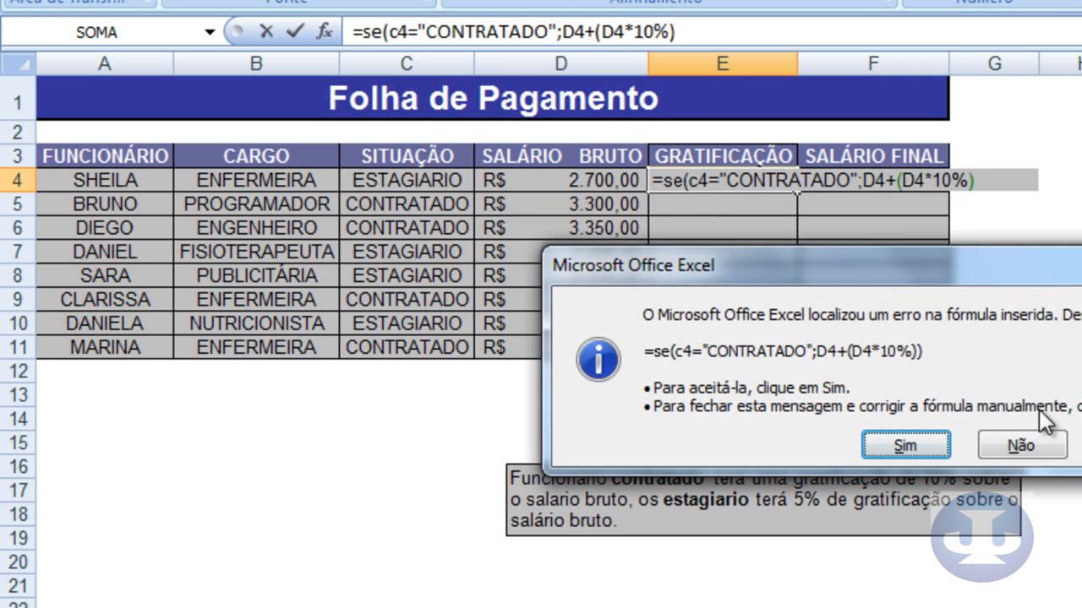
click(1021, 445)
click(968, 408)
click(957, 180)
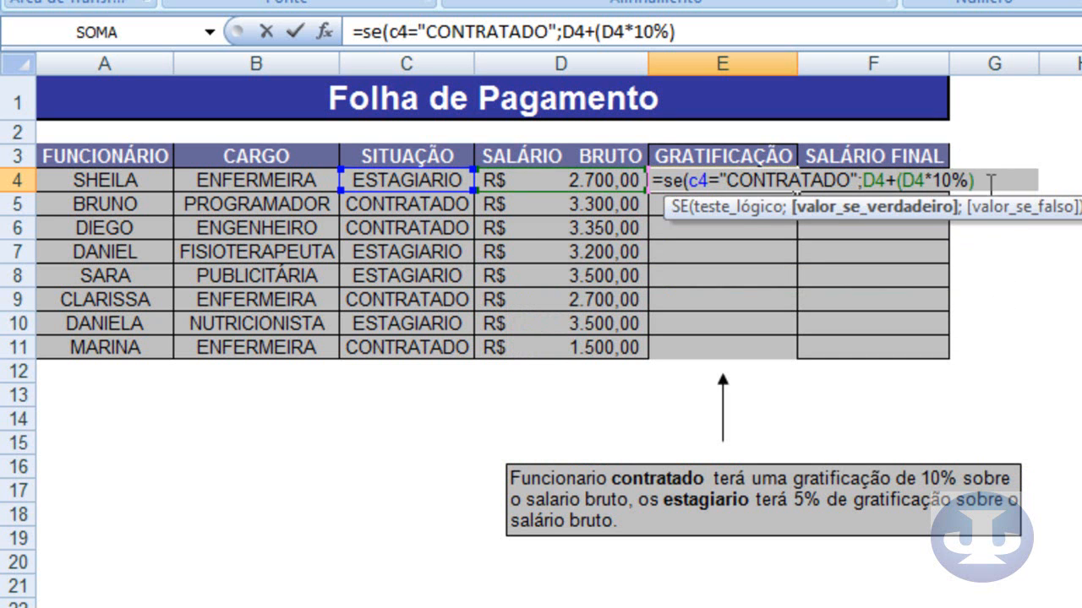
- Try 0.10 as the multiplier in the E4 formula's value if true and restore it to 10%
key(BackSpace)
key(BackSpace)
key(BackSpace)
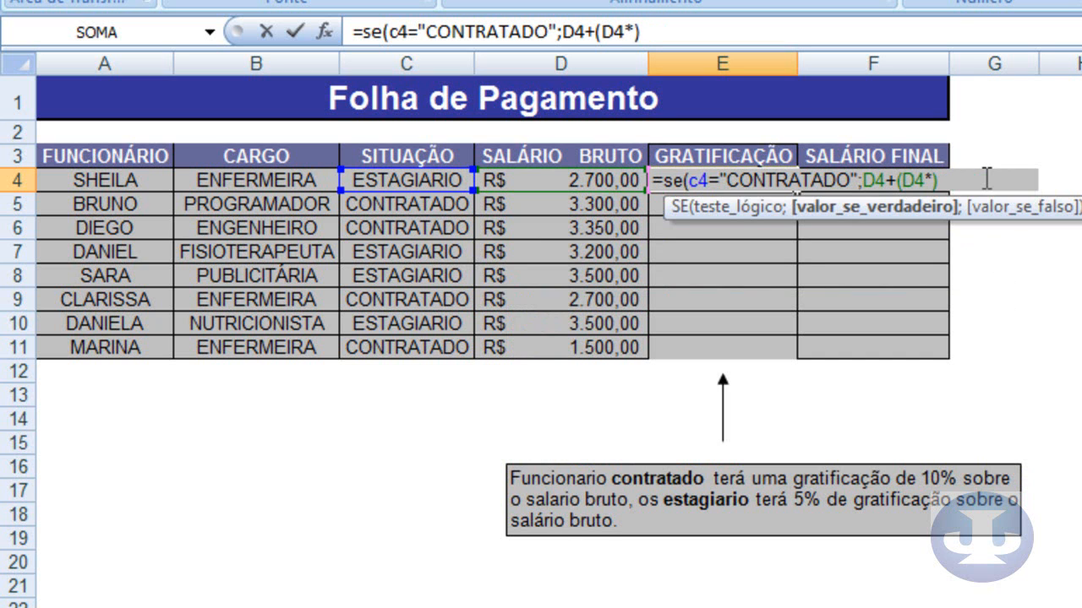
text(0.10)
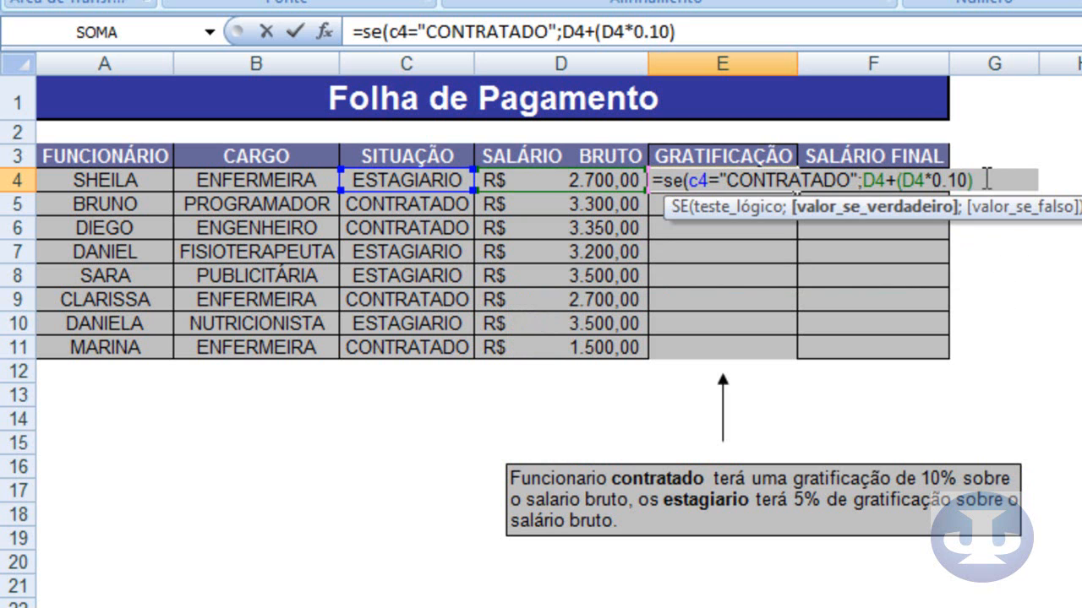
key(BackSpace)
key(BackSpace)
key(BackSpace)
key(BackSpace)
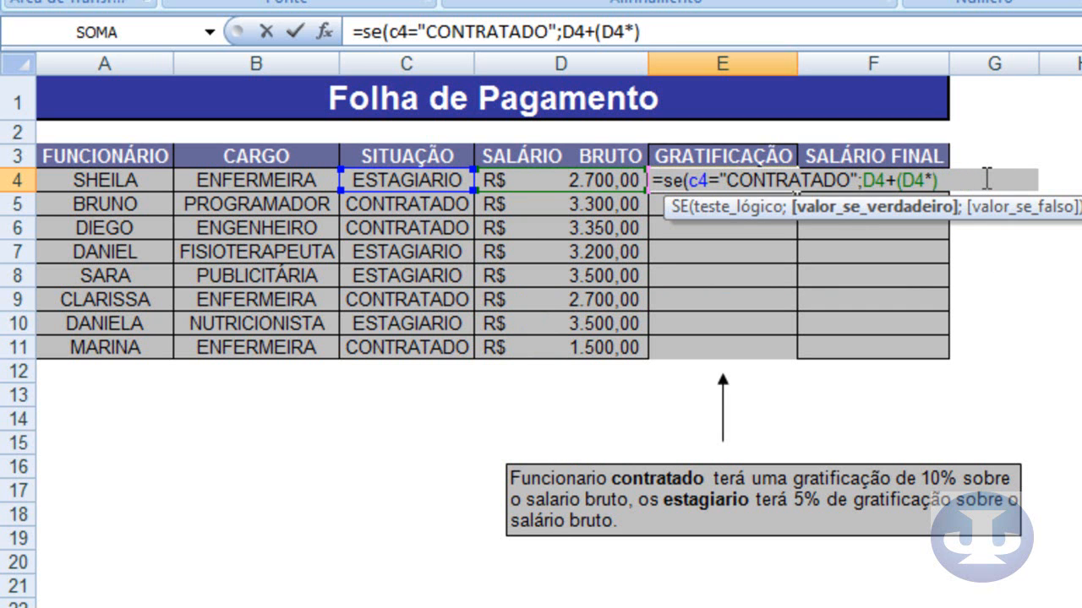
text(10%)
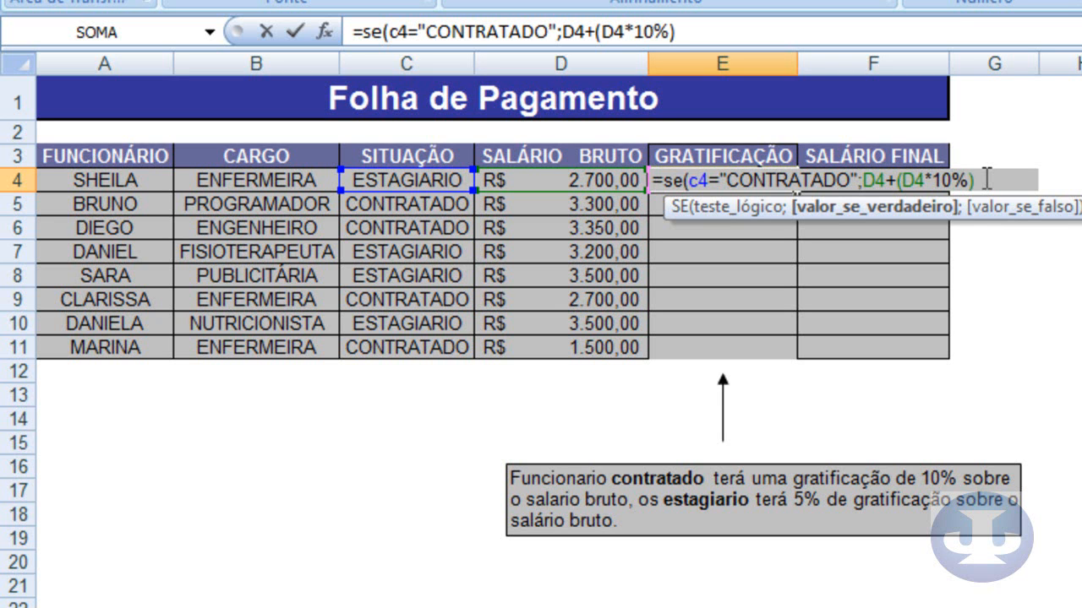
- Complete the E4 formula with D4+(D4*5%) as the value if false and enter it
key(Right)
text(;)
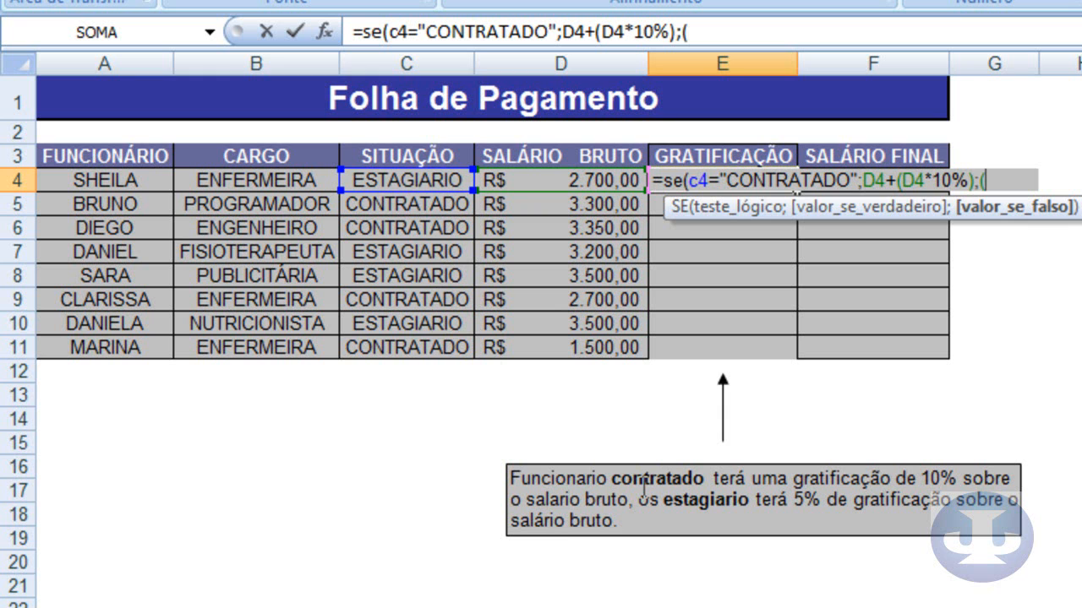
text(D4+)
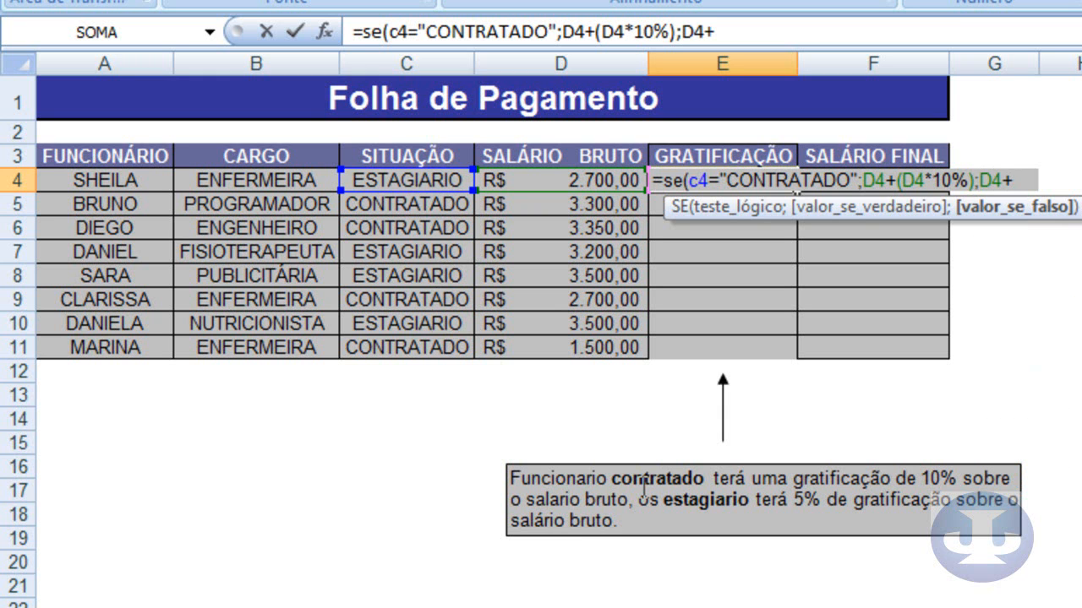
text((D4*5)
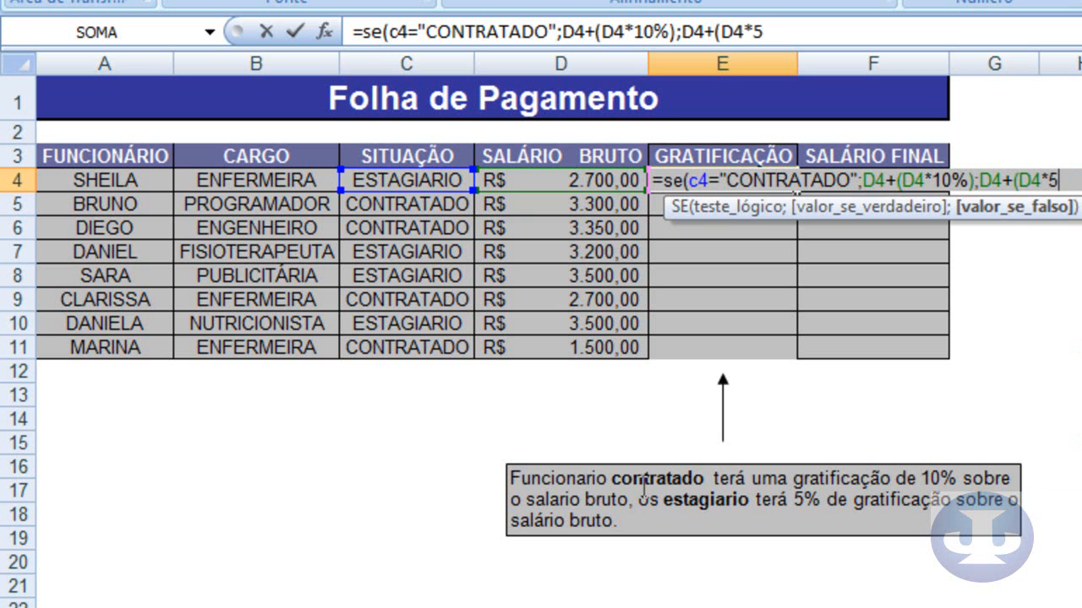
text(%))
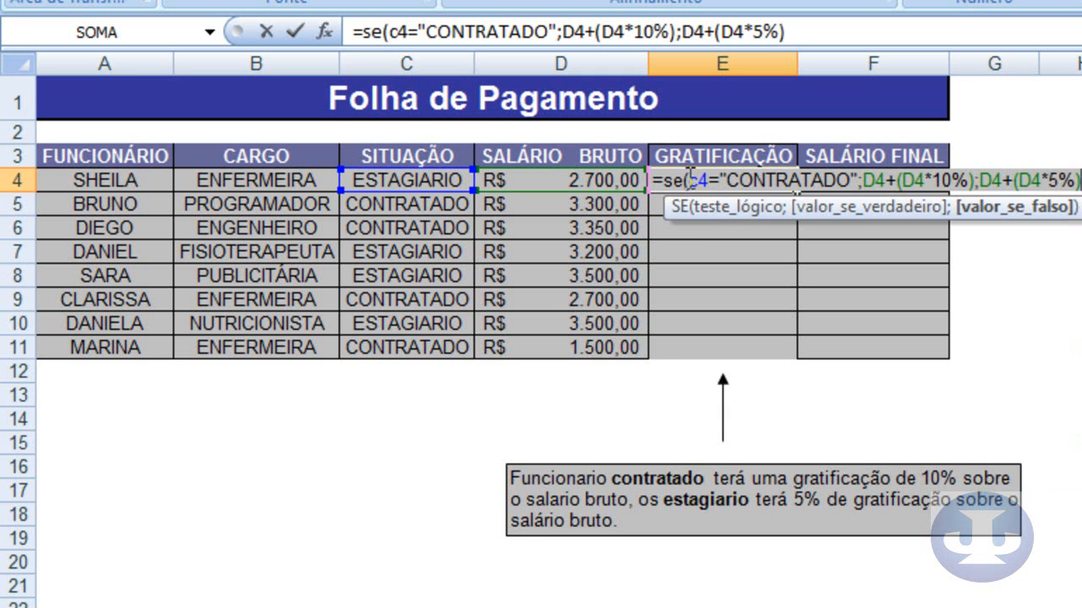
text())
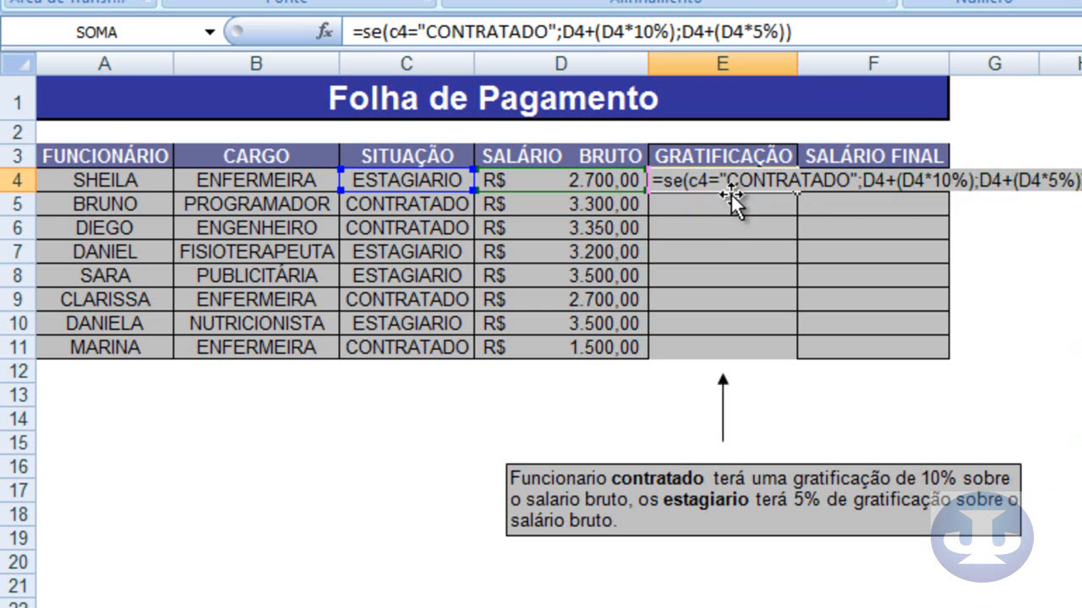
key(Return)
click(725, 181)
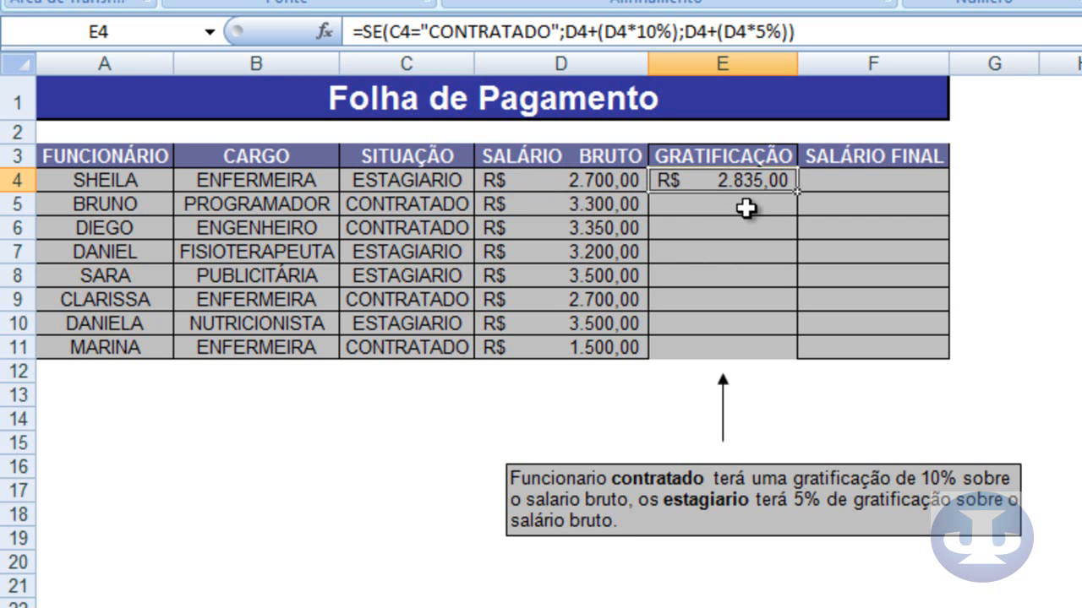
- Deselect the table and open the Windows Calculator
click(1081, 180)
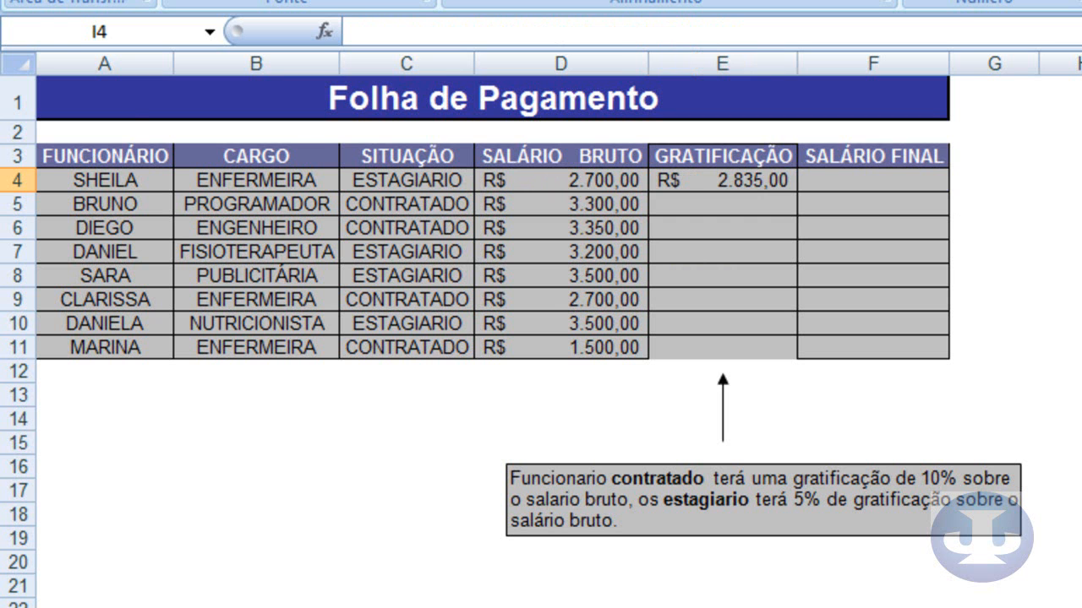
key(super)
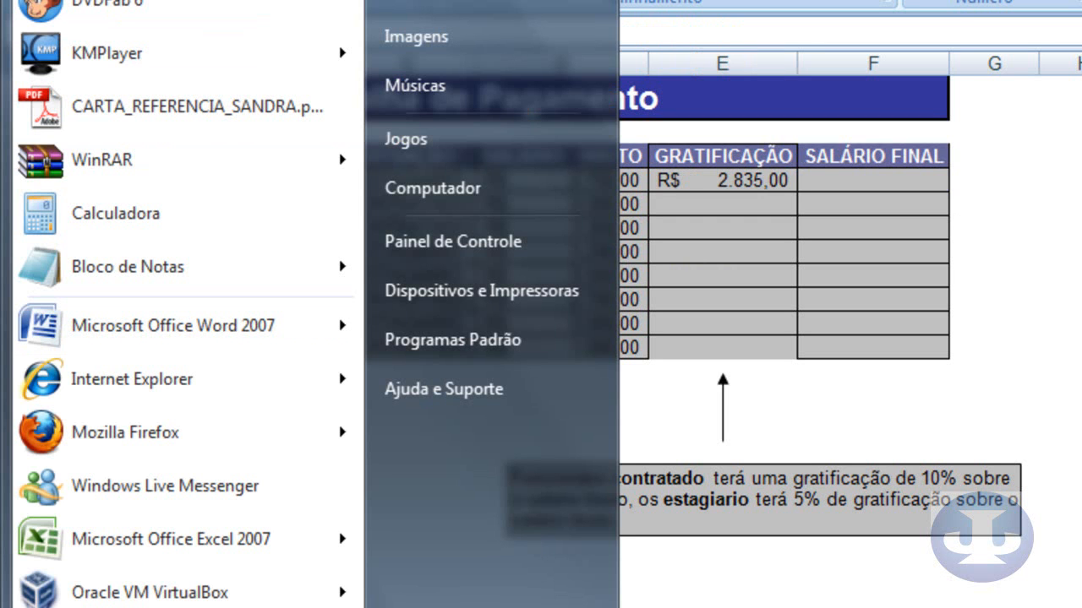
text(cal)
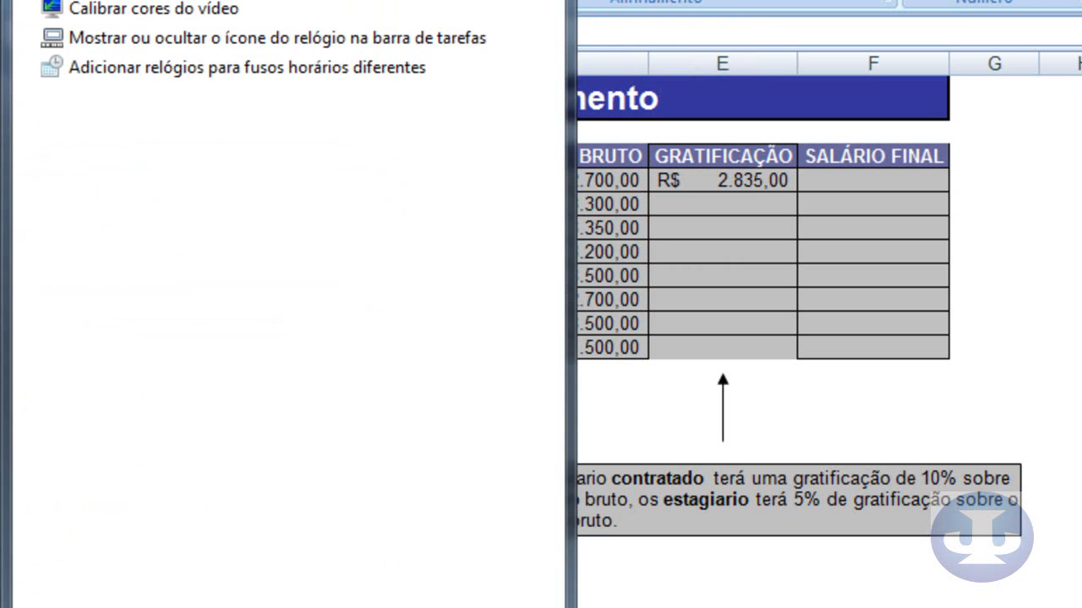
text(c)
key(Return)
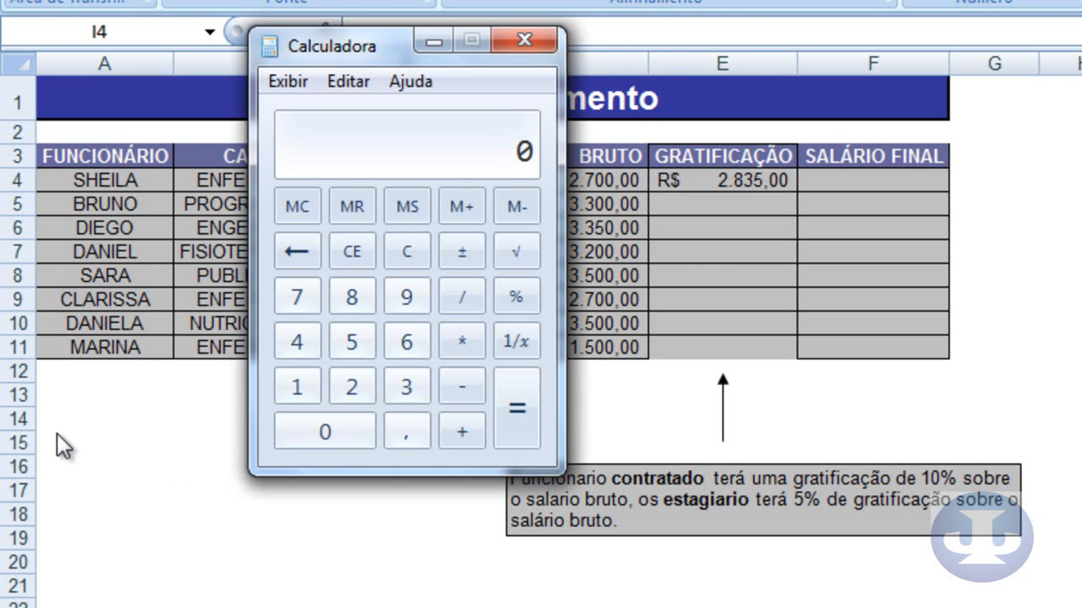
- Calculate 5% of 2700 in the Calculator, move it aside and close it
click(355, 380)
click(304, 300)
click(315, 436)
click(315, 436)
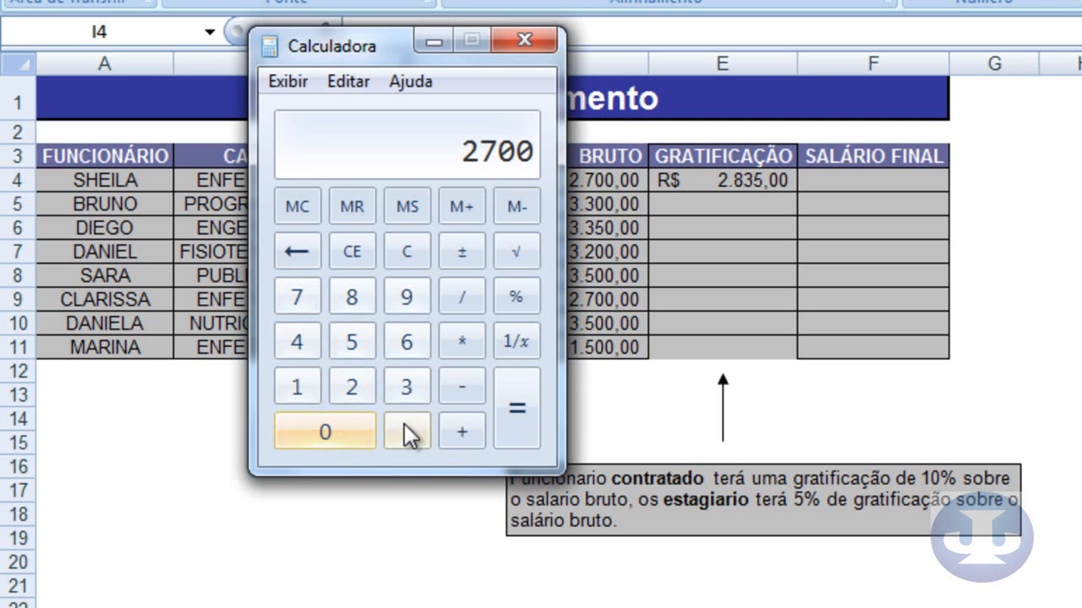
click(460, 338)
click(367, 340)
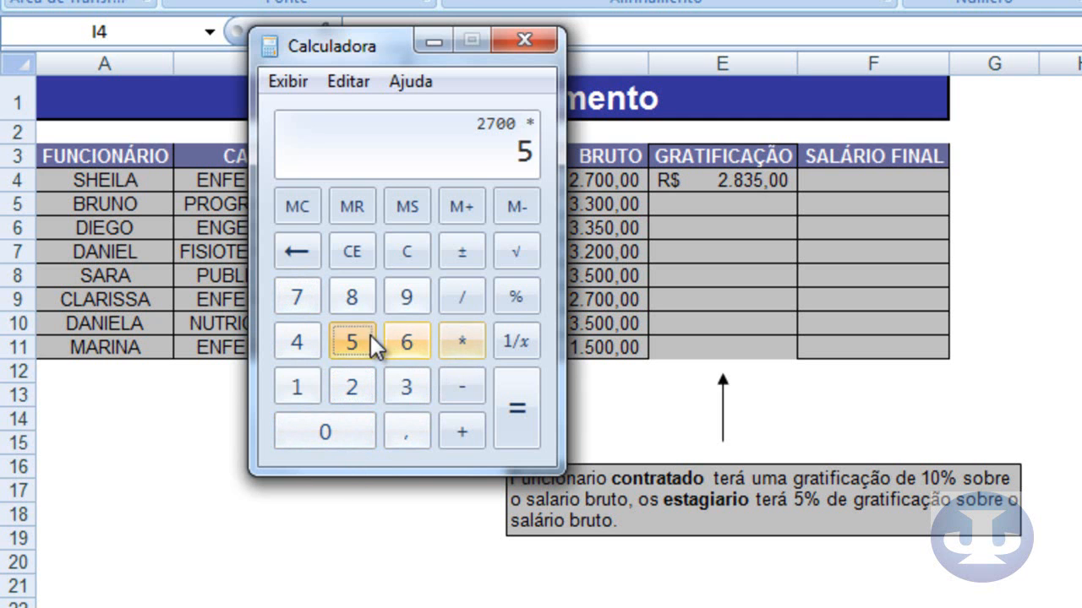
click(517, 296)
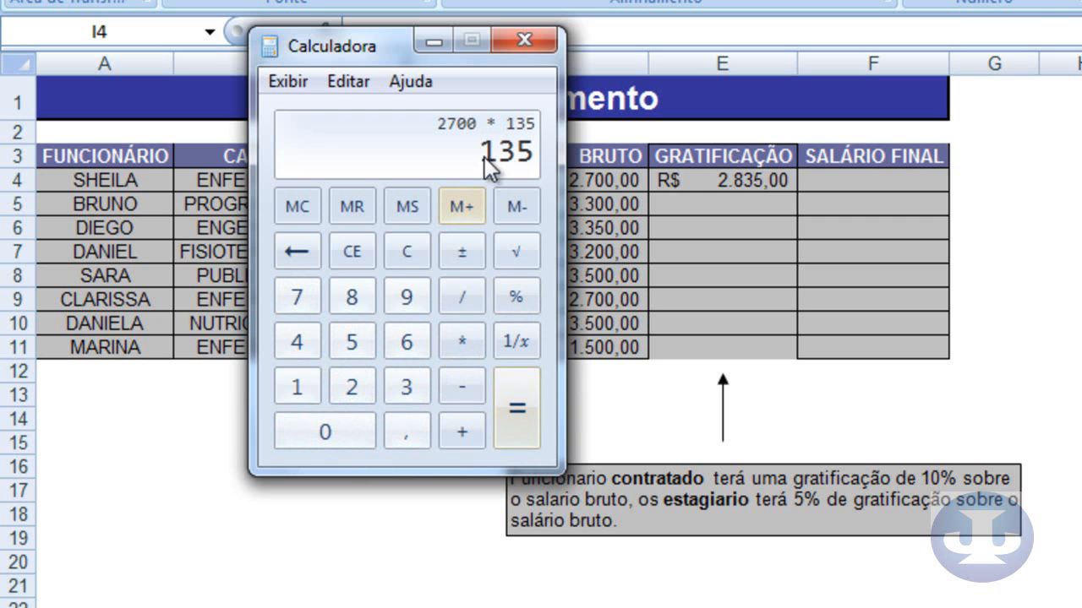
drag(383, 47, 204, 23)
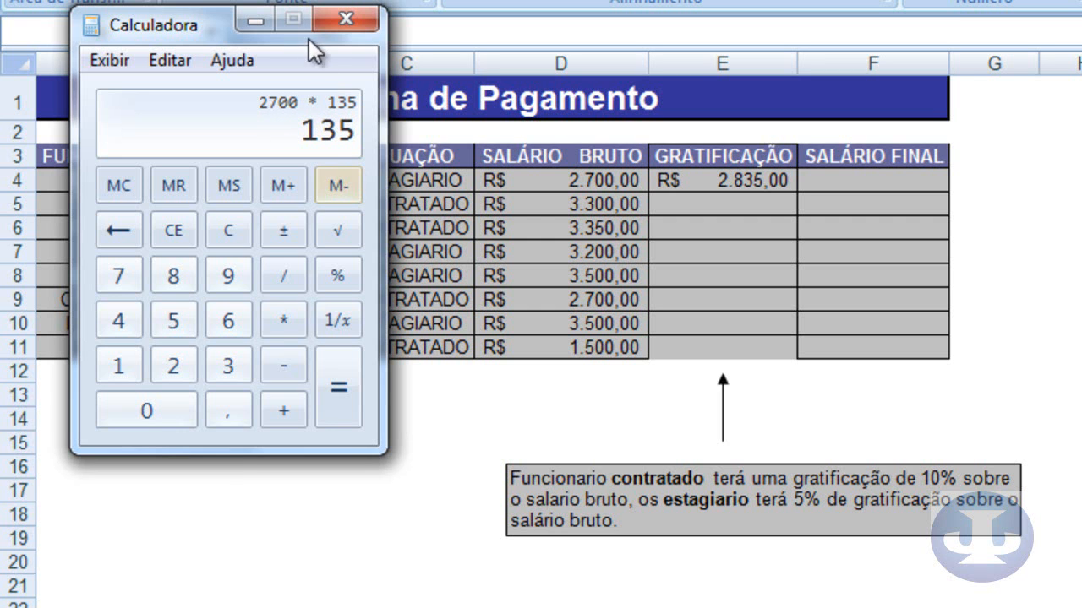
click(344, 19)
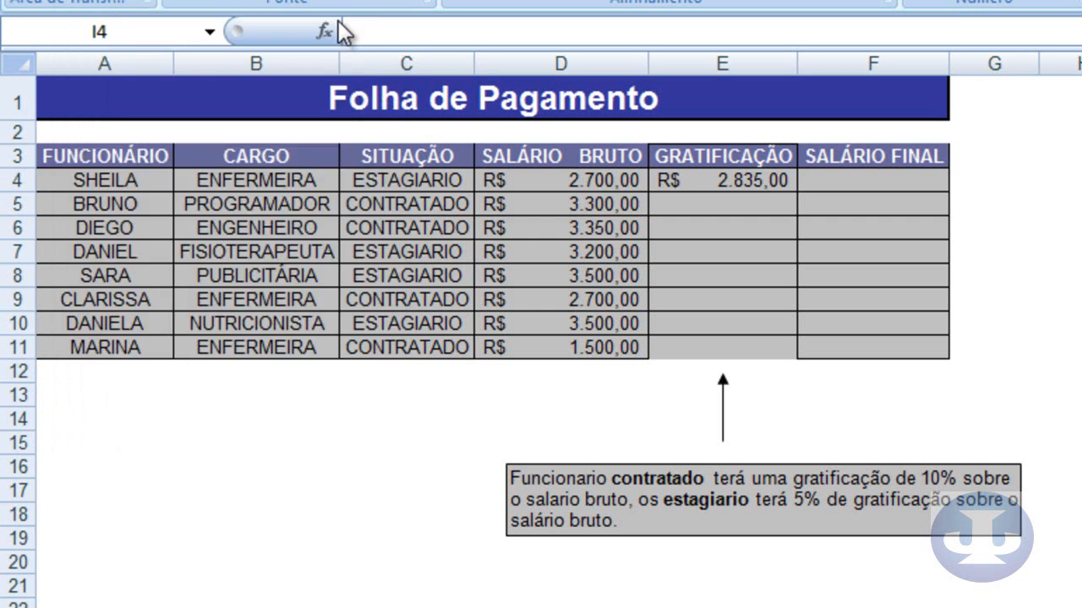
- Fill the E4 formula down the GRATIFICAÇÃO column to E11 and inspect the formulas in the filled cells
click(744, 176)
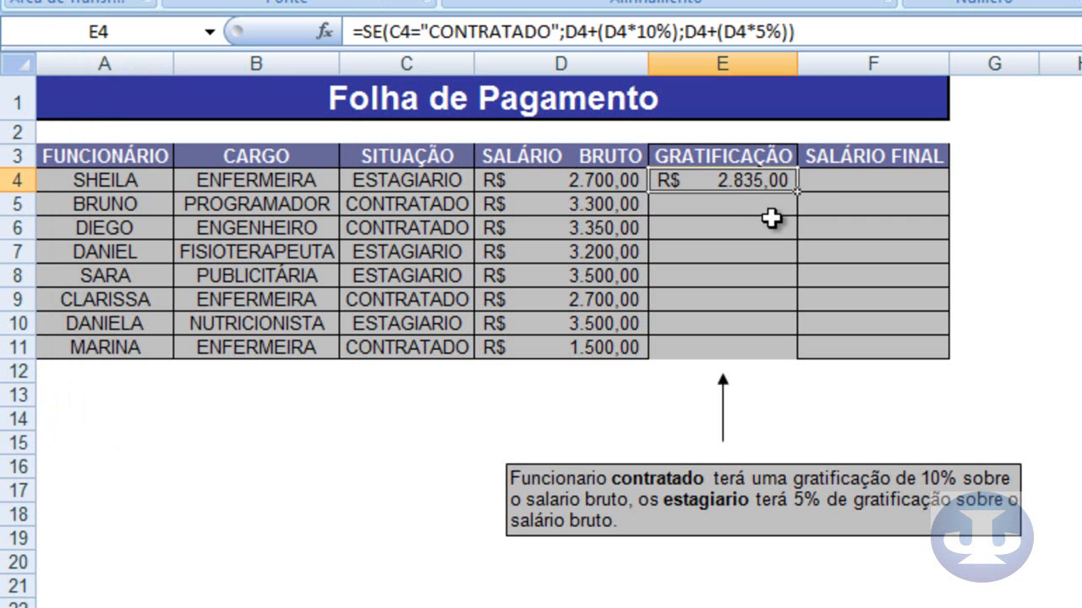
drag(799, 193, 795, 355)
click(743, 237)
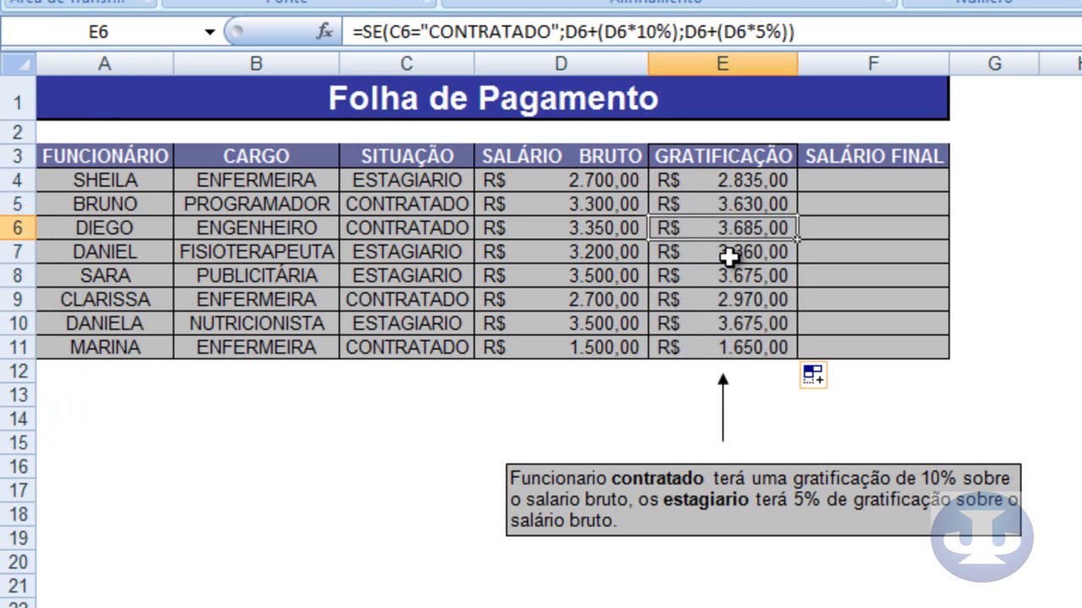
click(726, 207)
click(713, 259)
click(724, 304)
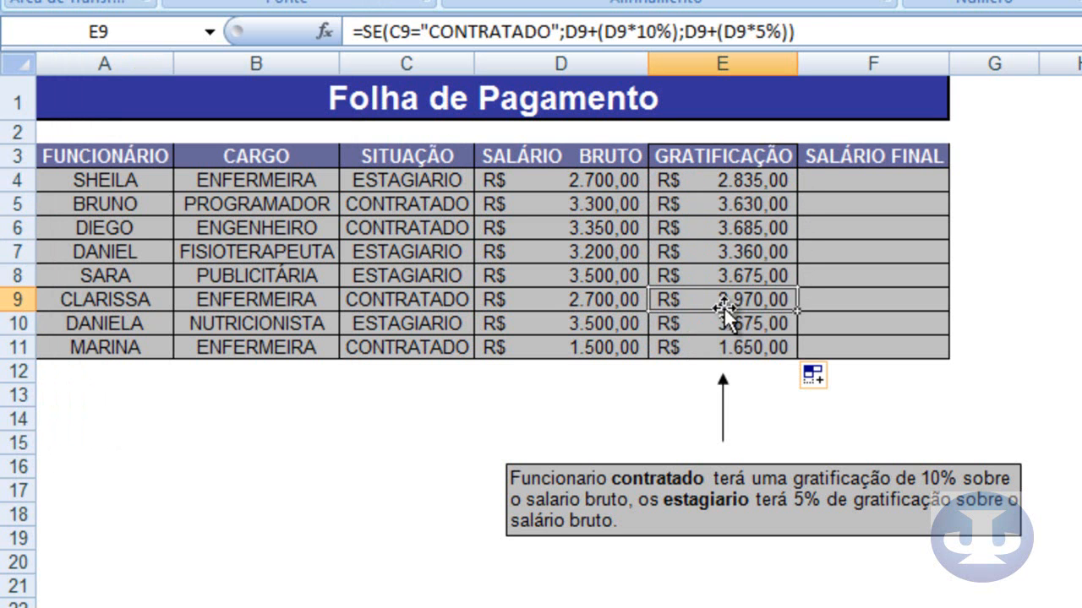
click(727, 325)
click(729, 350)
- Try to enter 0.10 in place of 10% in the E4 formula's value if true
click(744, 181)
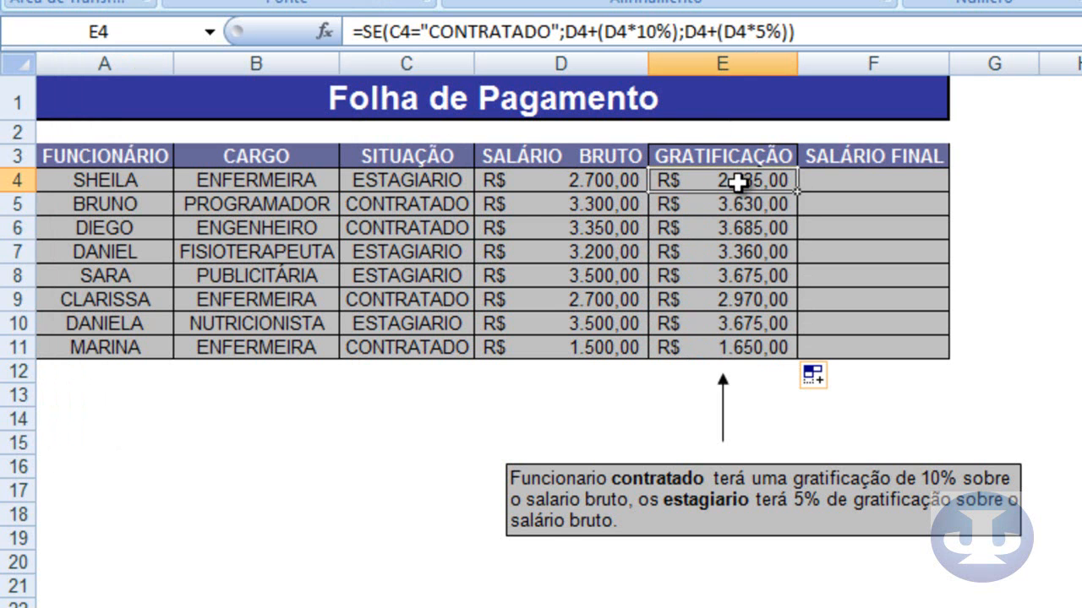
click(669, 32)
drag(669, 32, 636, 32)
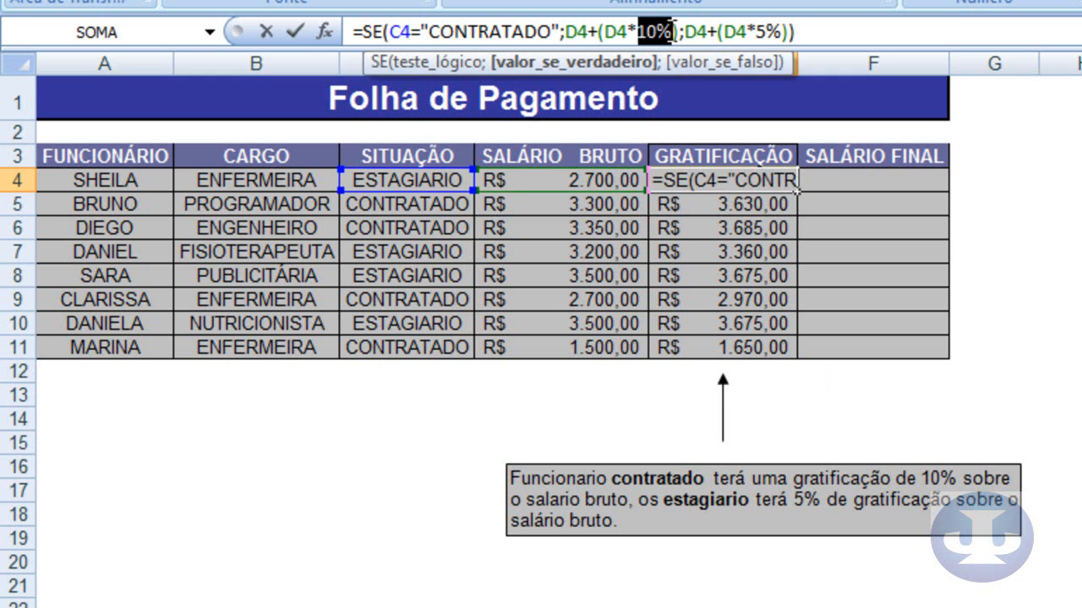
text(0.10)
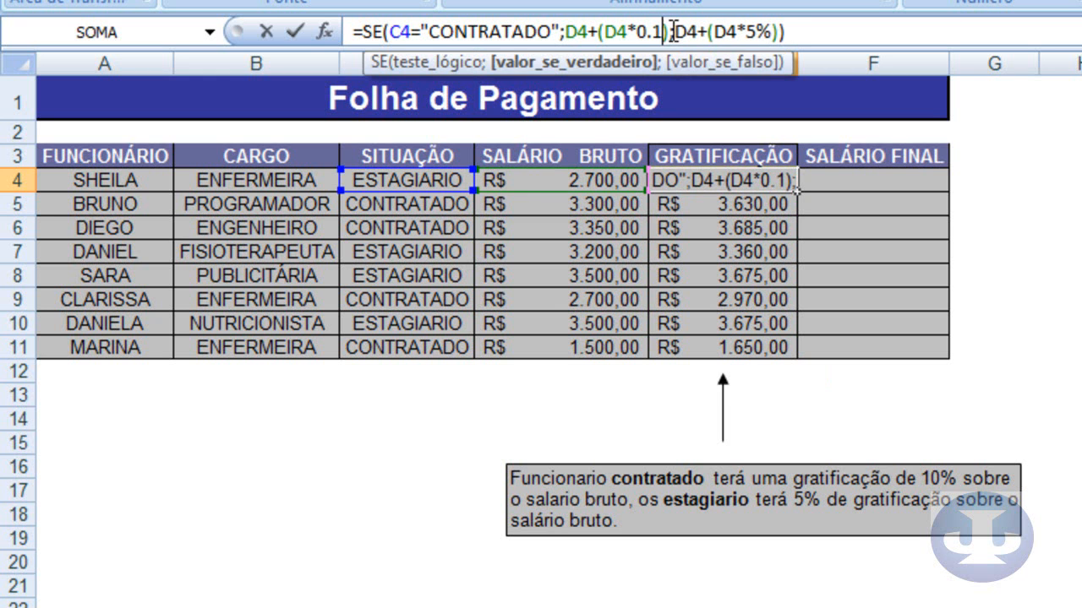
key(Return)
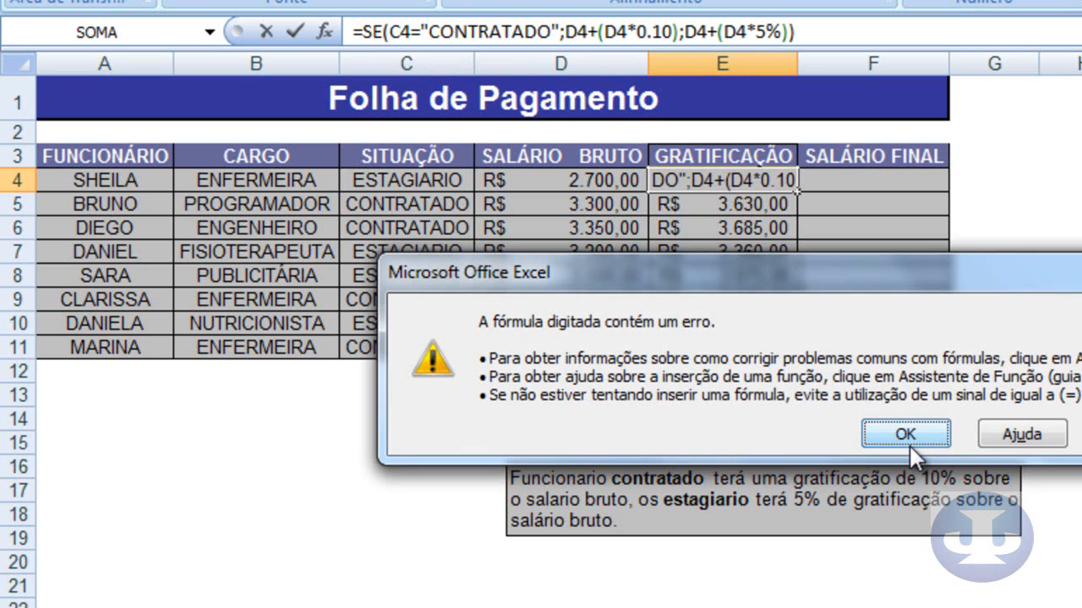
click(904, 441)
- Change the decimal separator of E4's value-if-true multiplier to a comma and enter the formula
click(647, 32)
key(Delete)
text(,)
key(Return)
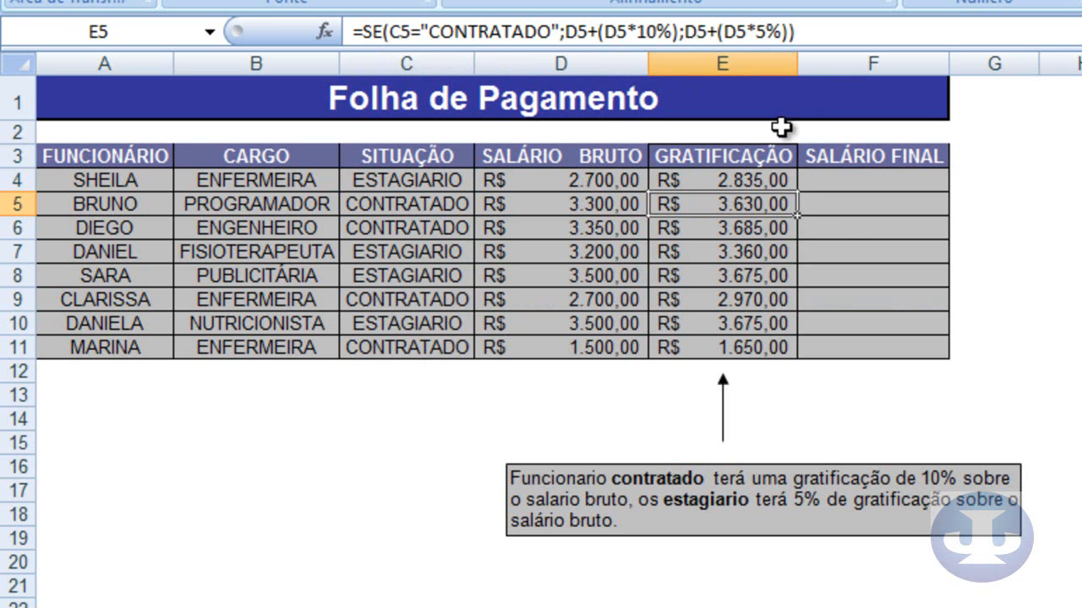
- Set the multiplier in the E4 formula's value if false to 0,05% and enter it
click(726, 181)
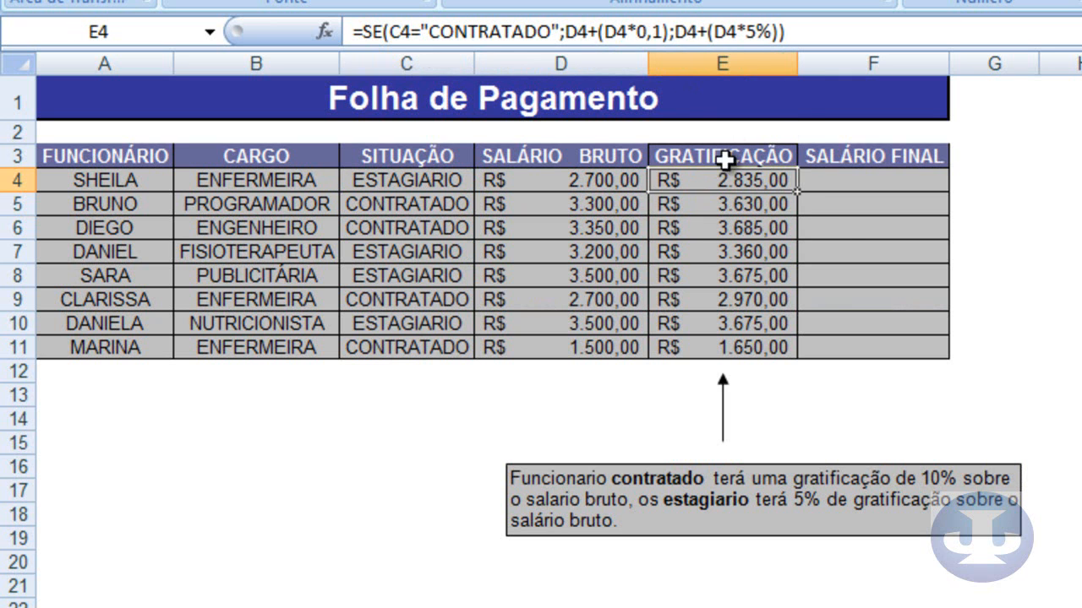
click(754, 32)
key(BackSpace)
text(0,1)
key(BackSpace)
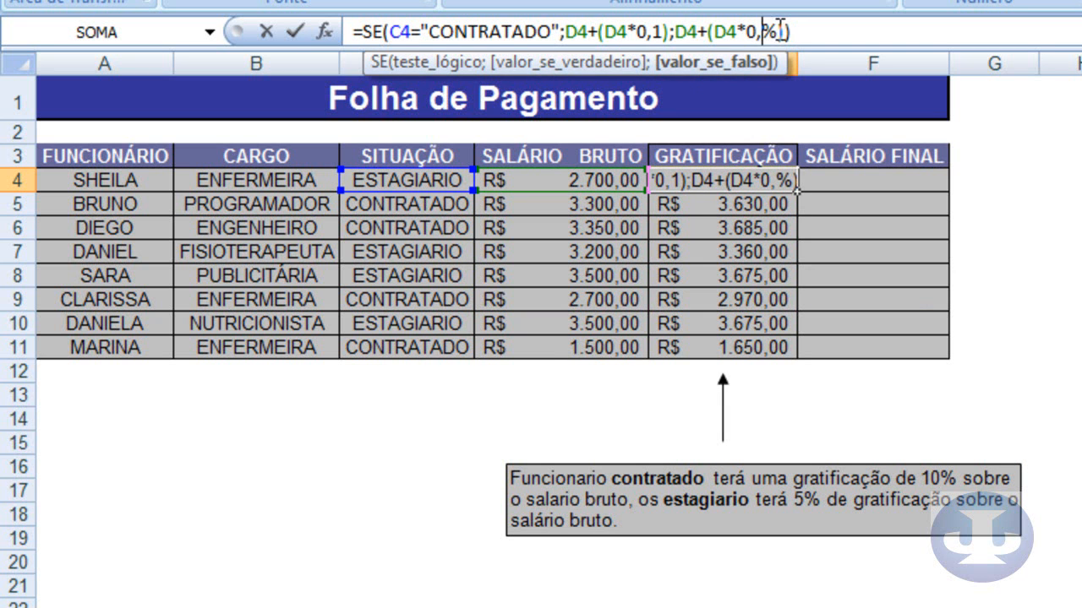
text(05)
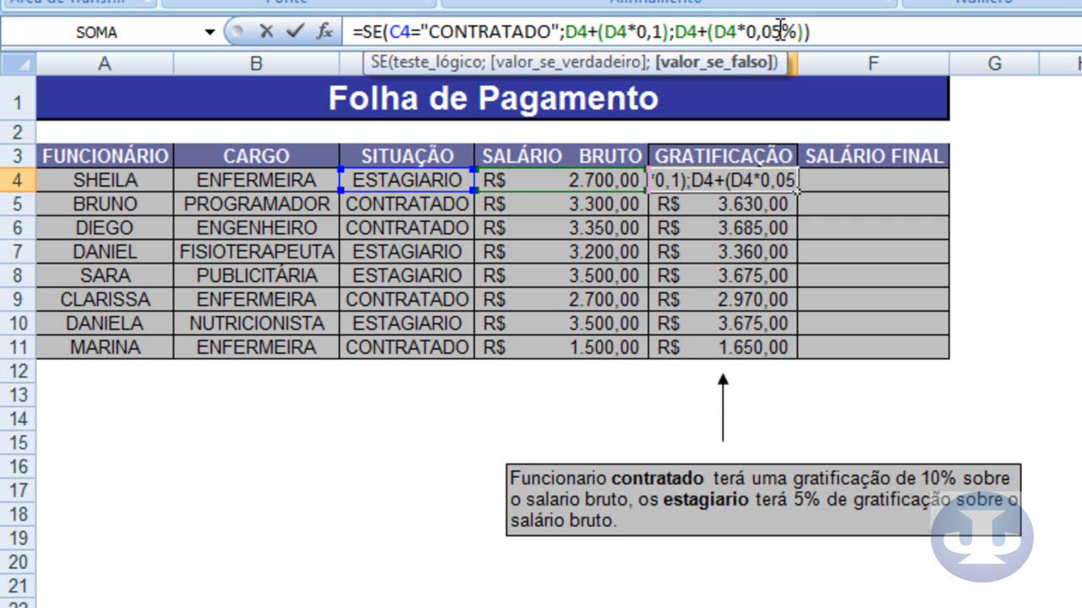
key(Return)
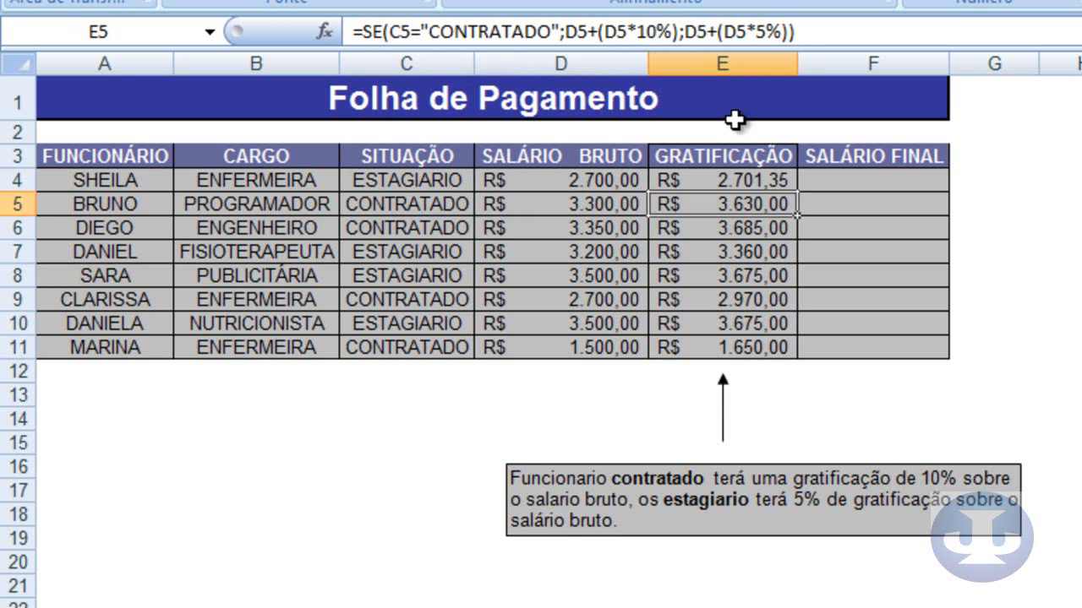
- Reopen the E4 formula and examine the multiplier in its value if false
click(735, 181)
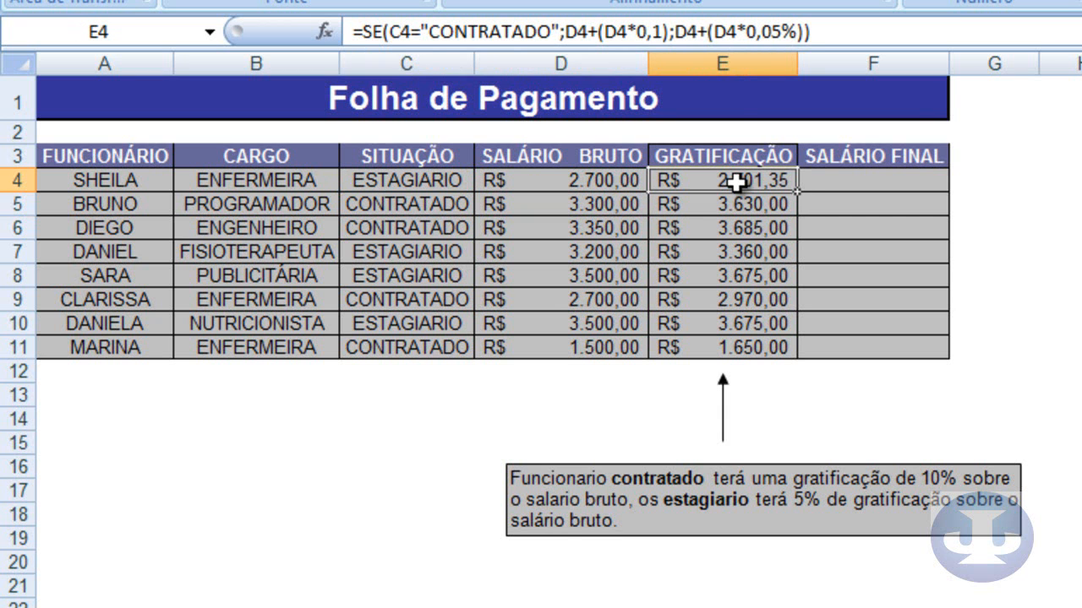
click(778, 32)
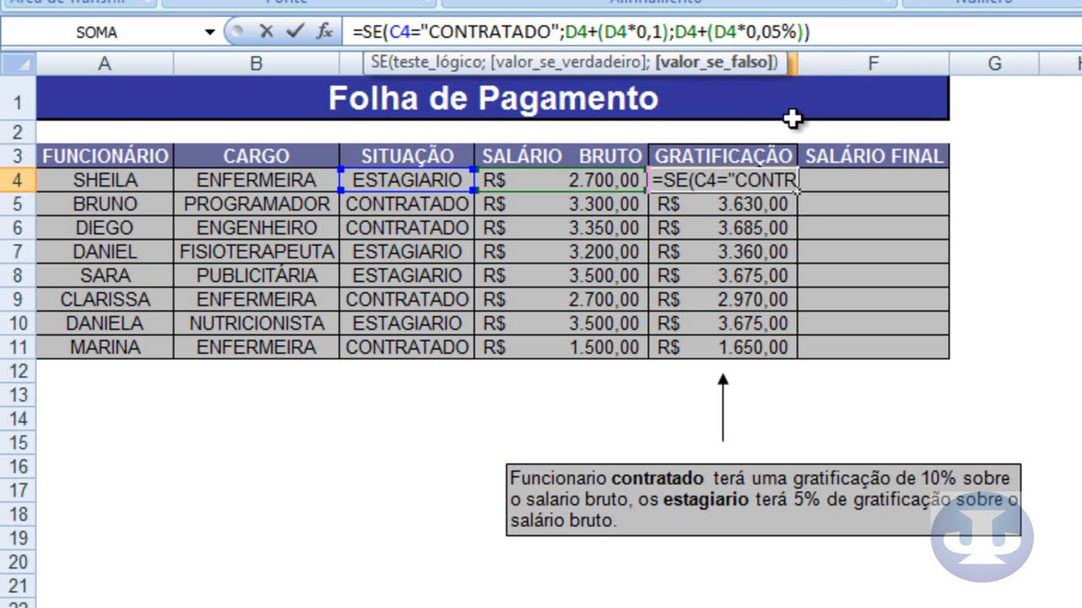
key(Return)
click(769, 179)
click(771, 32)
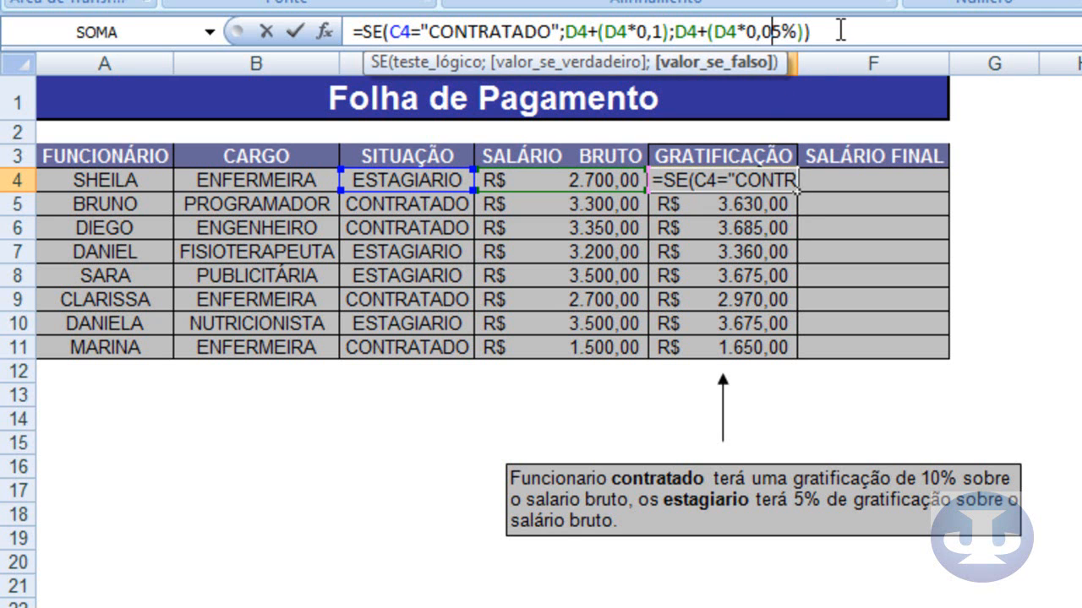
key(Return)
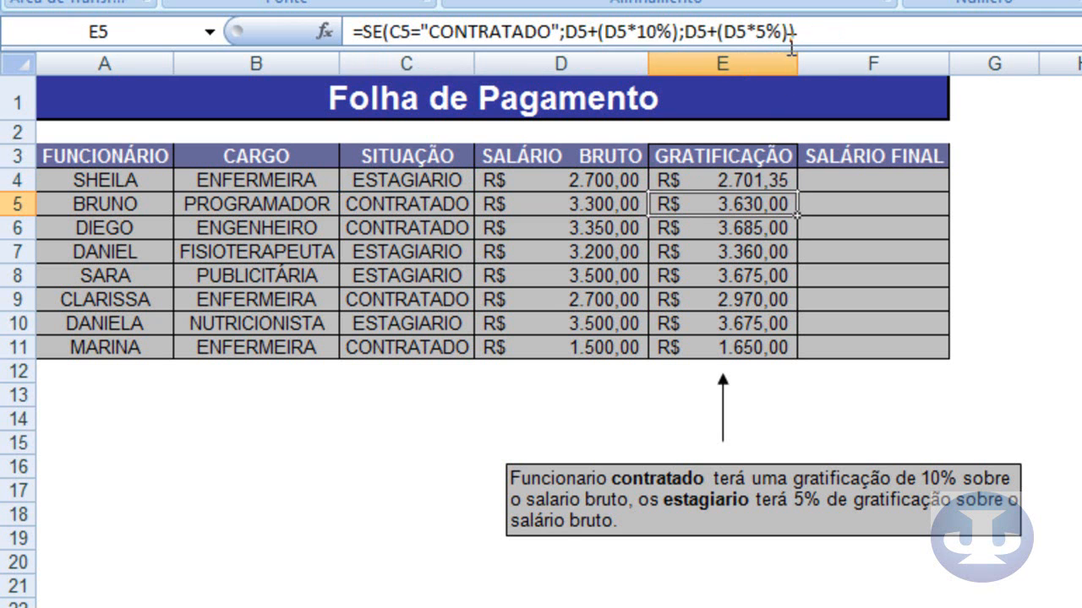
- Set the multiplier in the E4 formula's value if false to 0,5% and enter it
click(763, 158)
click(763, 180)
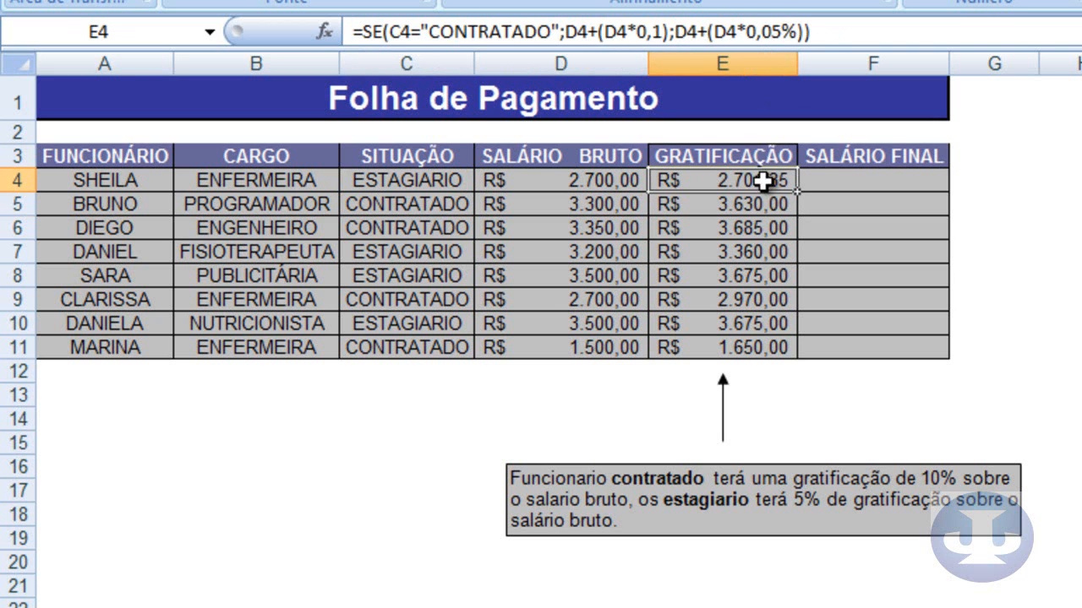
click(782, 30)
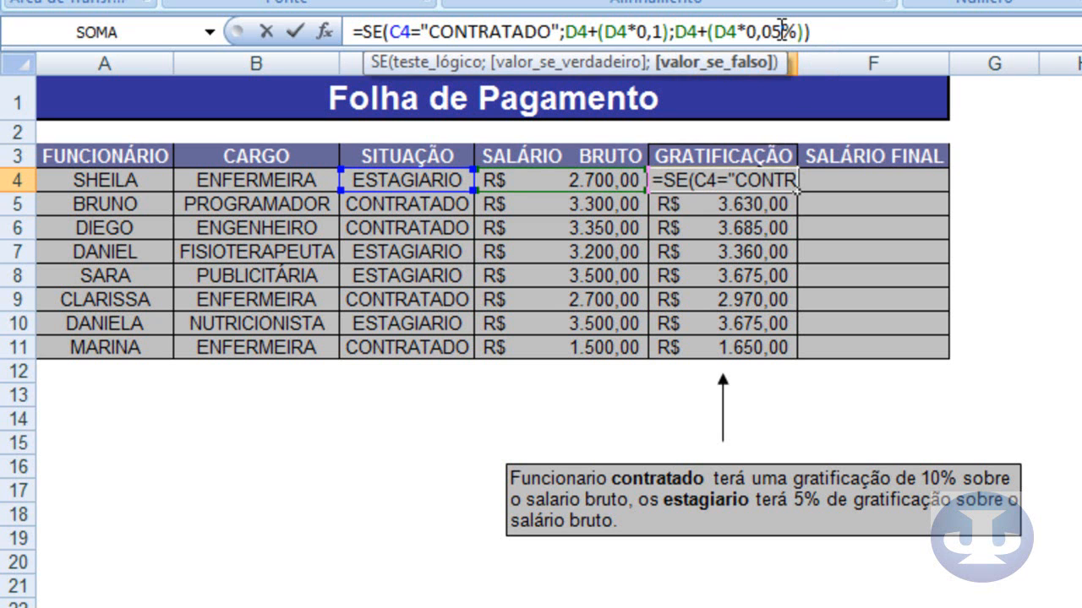
key(BackSpace)
key(BackSpace)
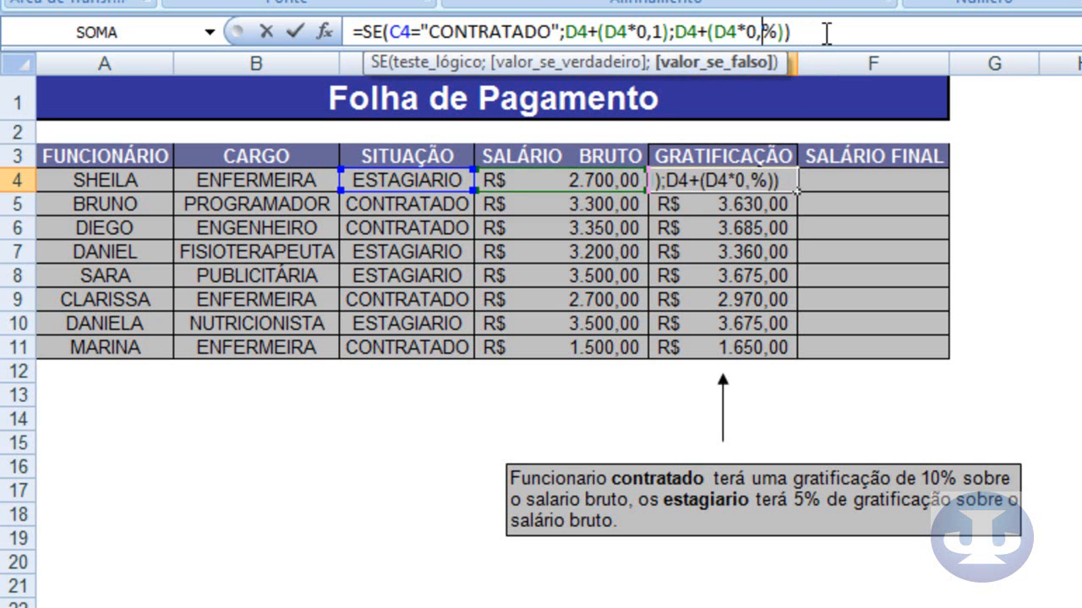
text(5)
key(Return)
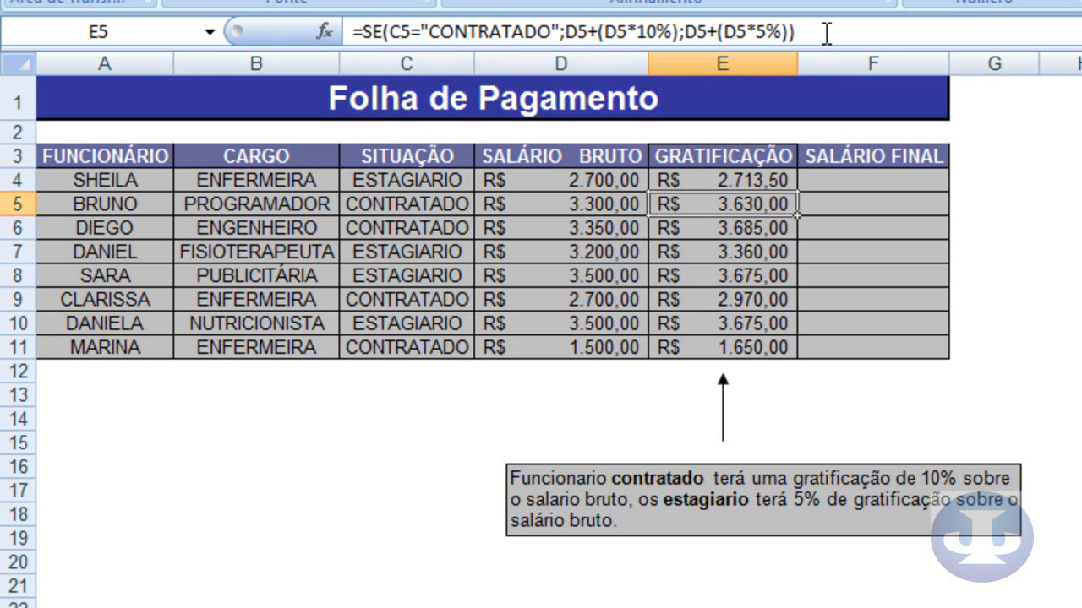
- Set the multiplier in the E4 formula's value if false to 0,05 without the percent sign and enter it
click(775, 180)
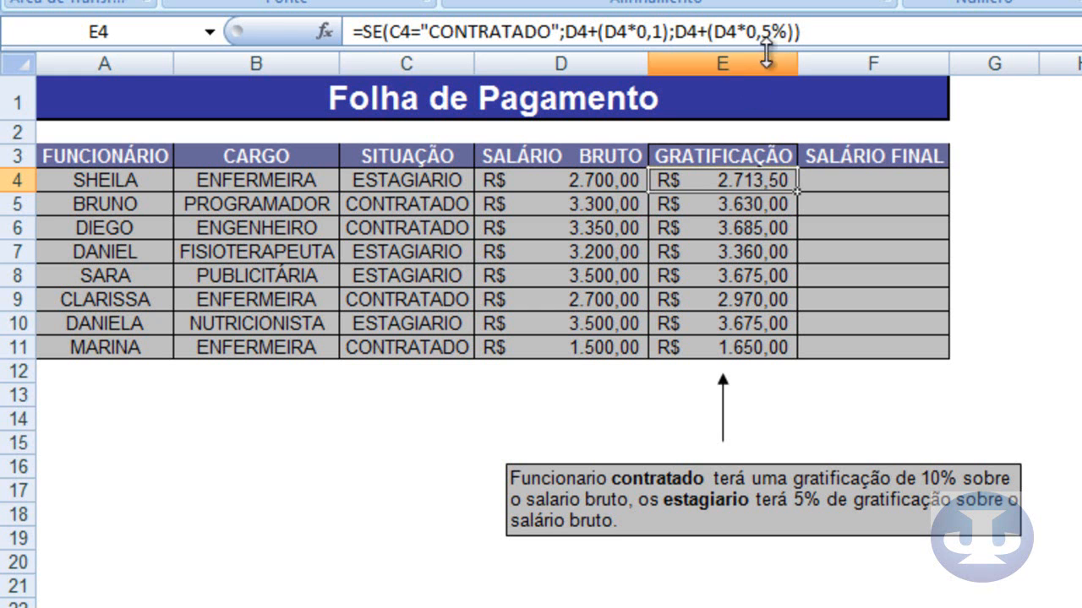
click(773, 32)
key(BackSpace)
text(05)
key(Delete)
key(Return)
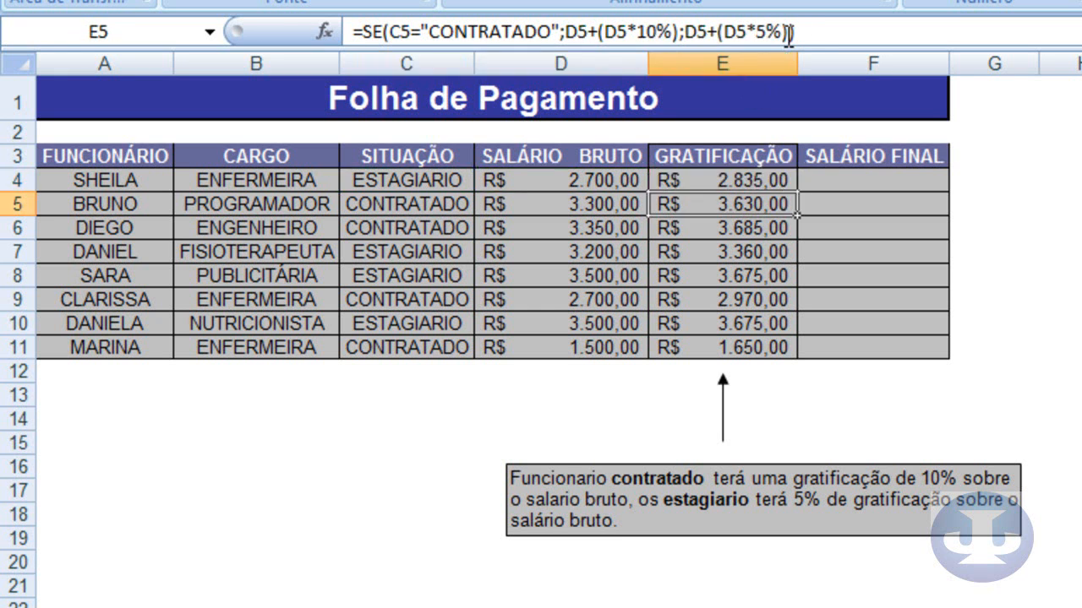
- Reopen the E4 formula and examine the decimal multipliers in its value if true and value if false
click(742, 225)
click(740, 186)
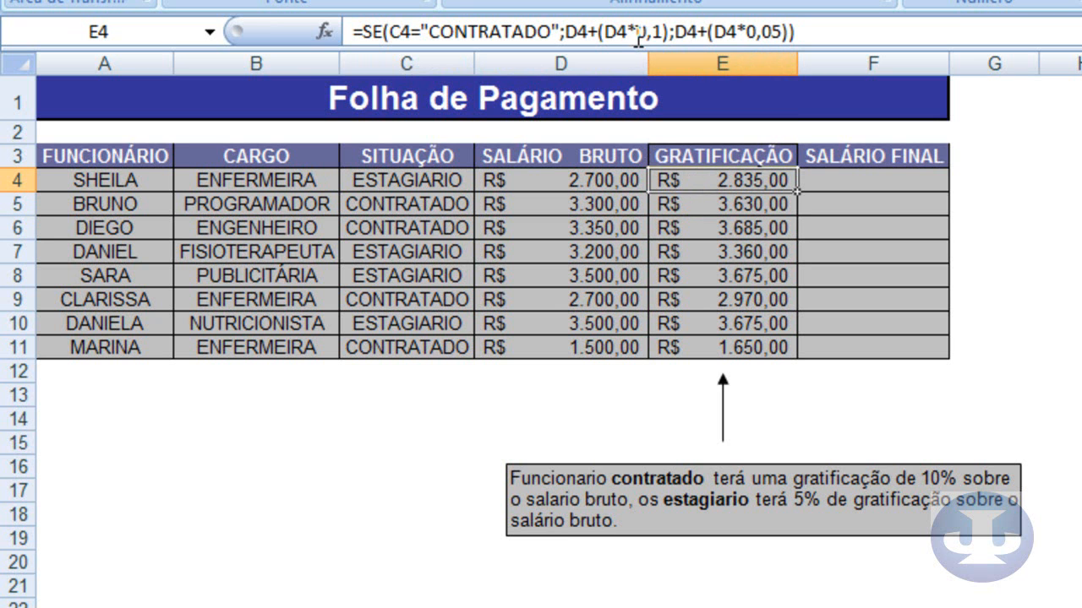
drag(638, 40, 668, 34)
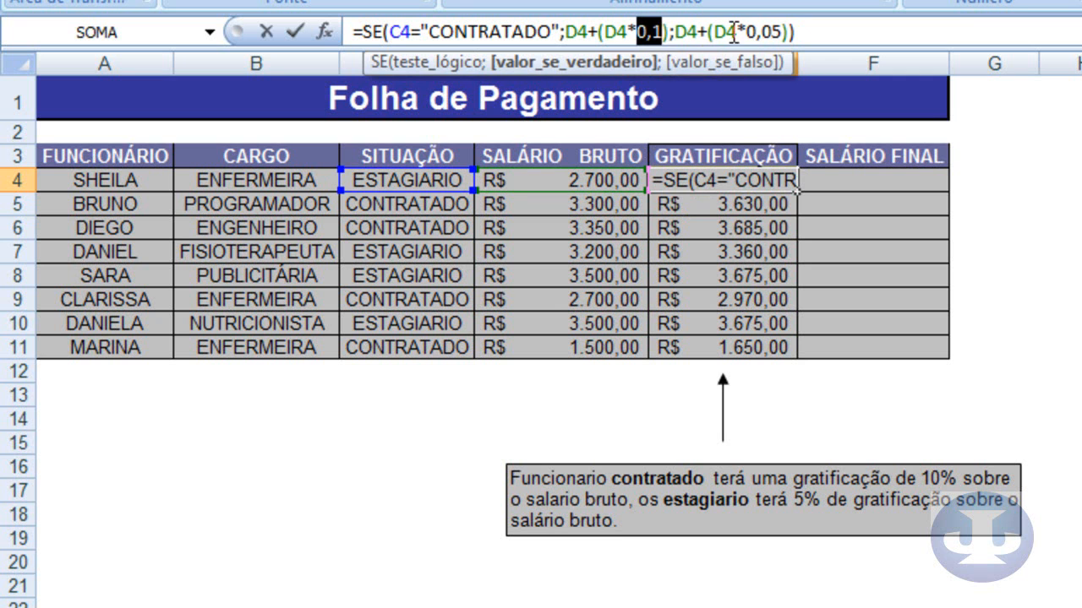
drag(743, 33, 784, 32)
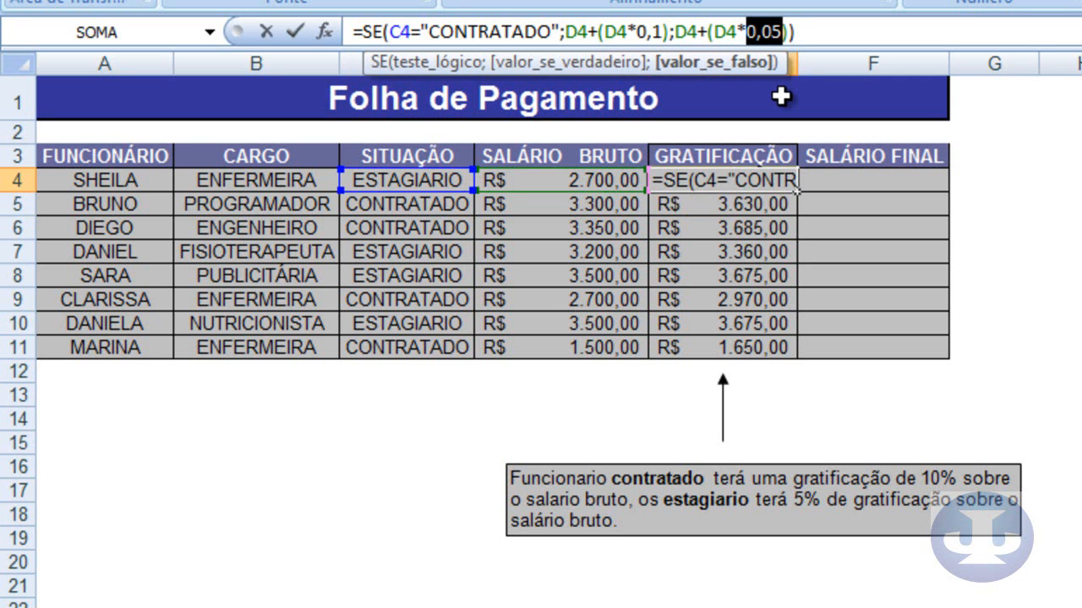
key(Return)
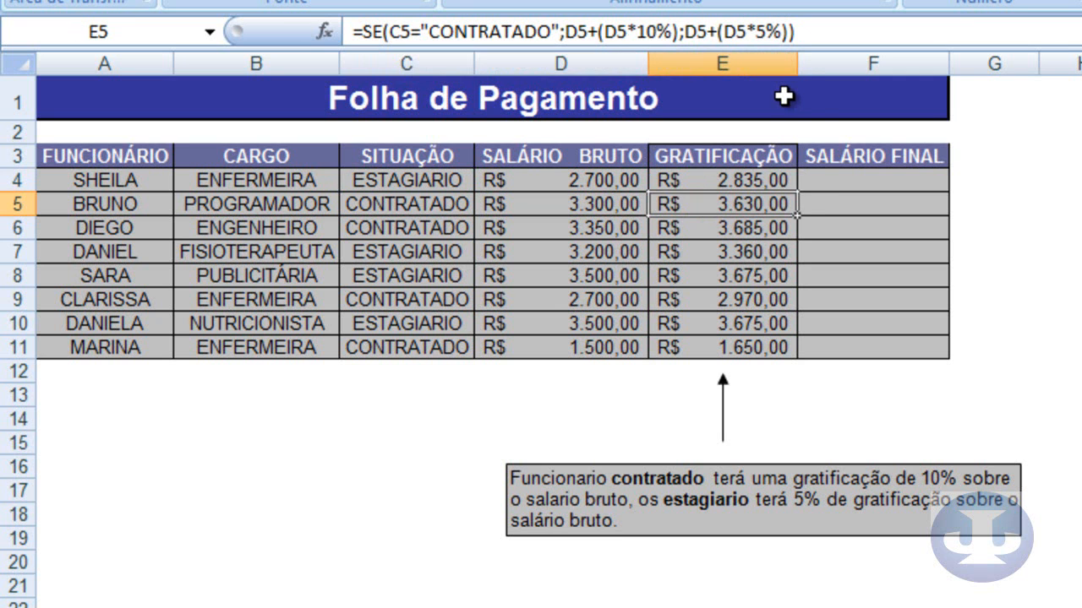
- Fill the E4 formula down through E11 and check the copies in E7, E10 and E11
click(762, 181)
drag(801, 194, 817, 361)
click(749, 183)
click(748, 252)
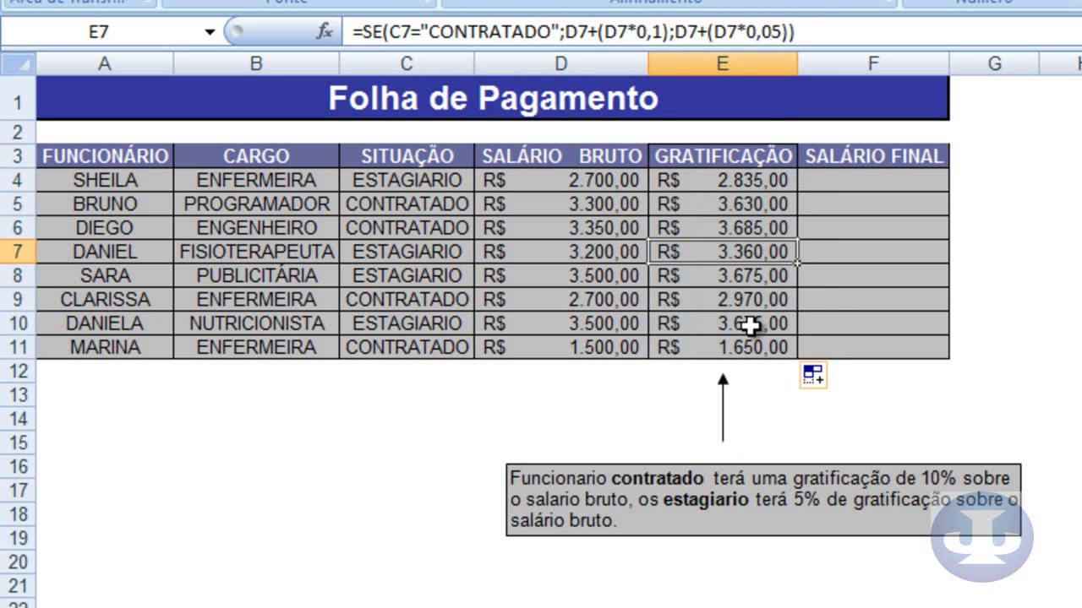
click(750, 321)
click(753, 349)
- Review the GRATIFICAÇÃO formulas and results across E4 to E11 beside the empty SALÁRIO FINAL column
click(735, 181)
click(730, 250)
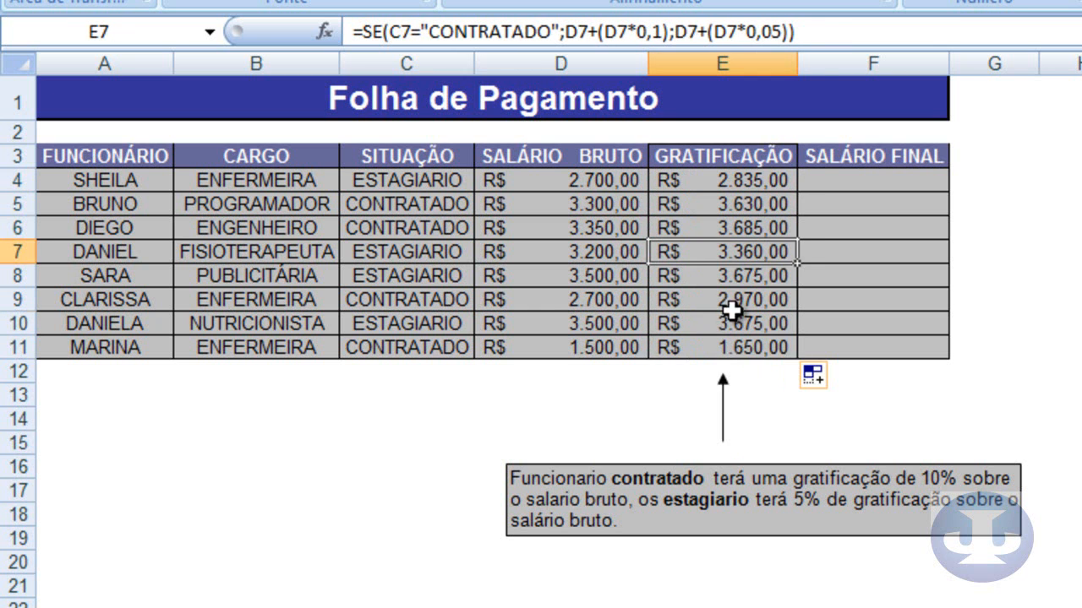
click(732, 345)
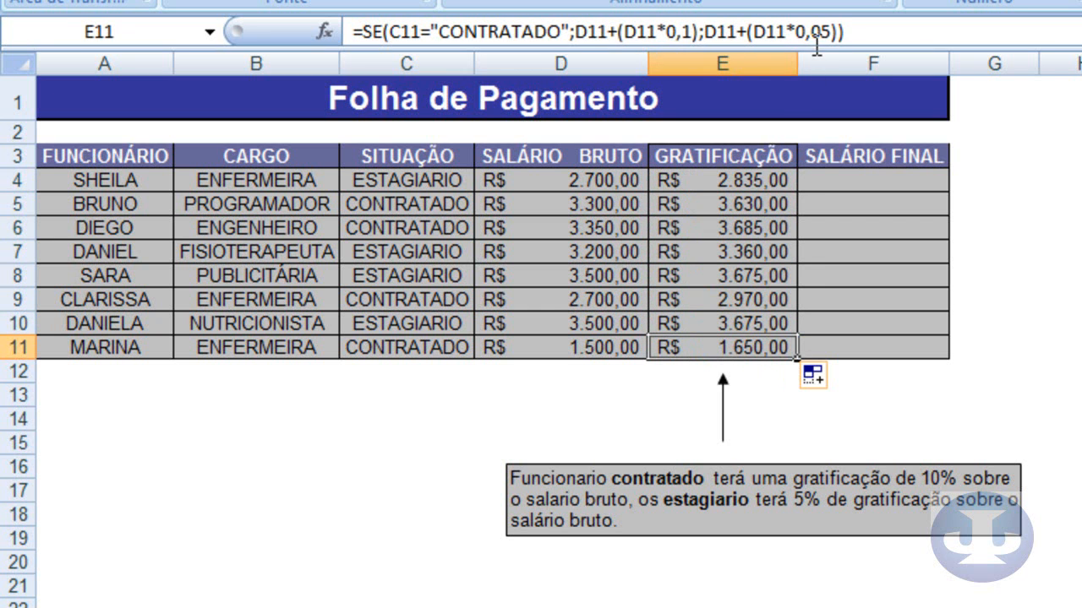
click(726, 277)
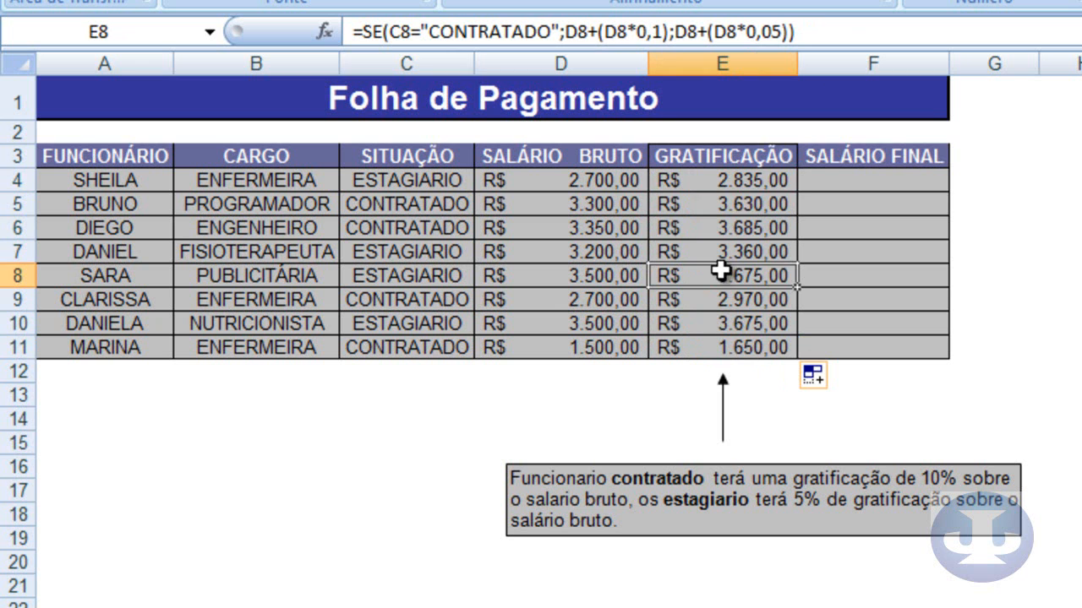
click(729, 177)
click(727, 228)
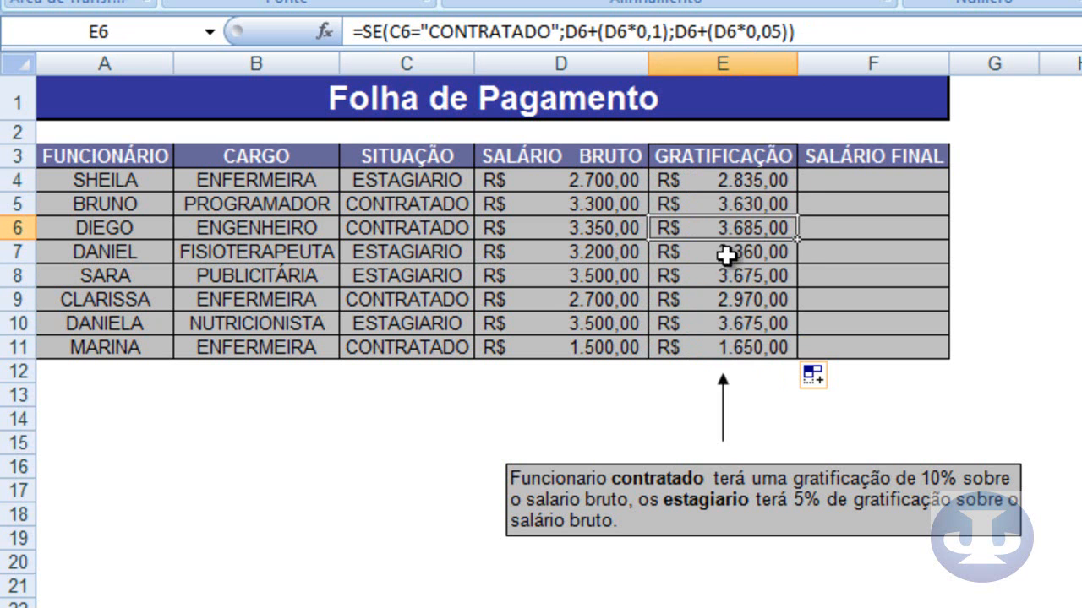
click(719, 179)
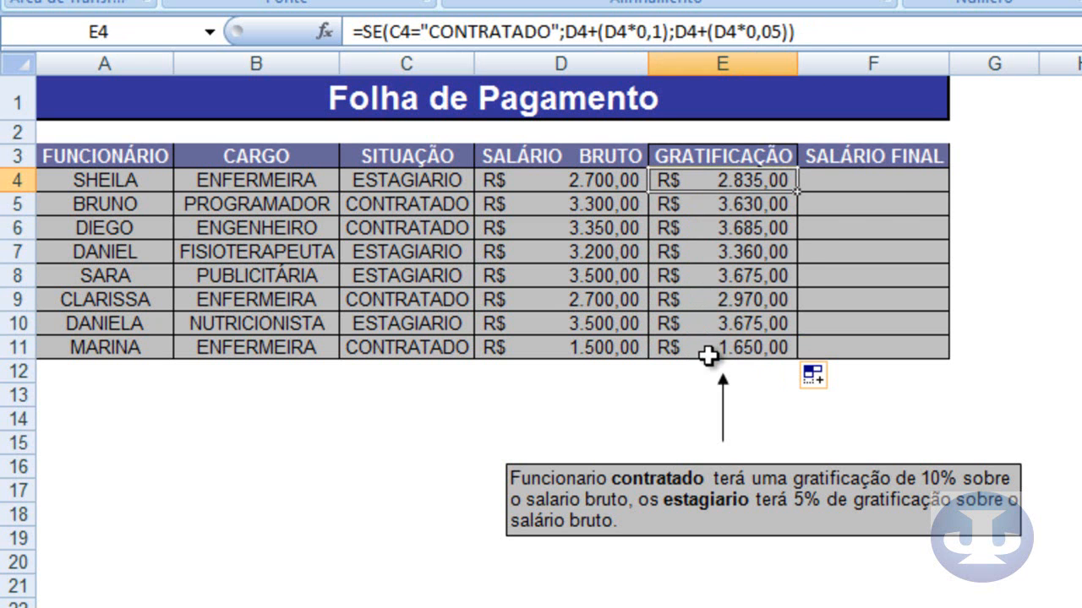
click(708, 357)
drag(707, 181, 700, 343)
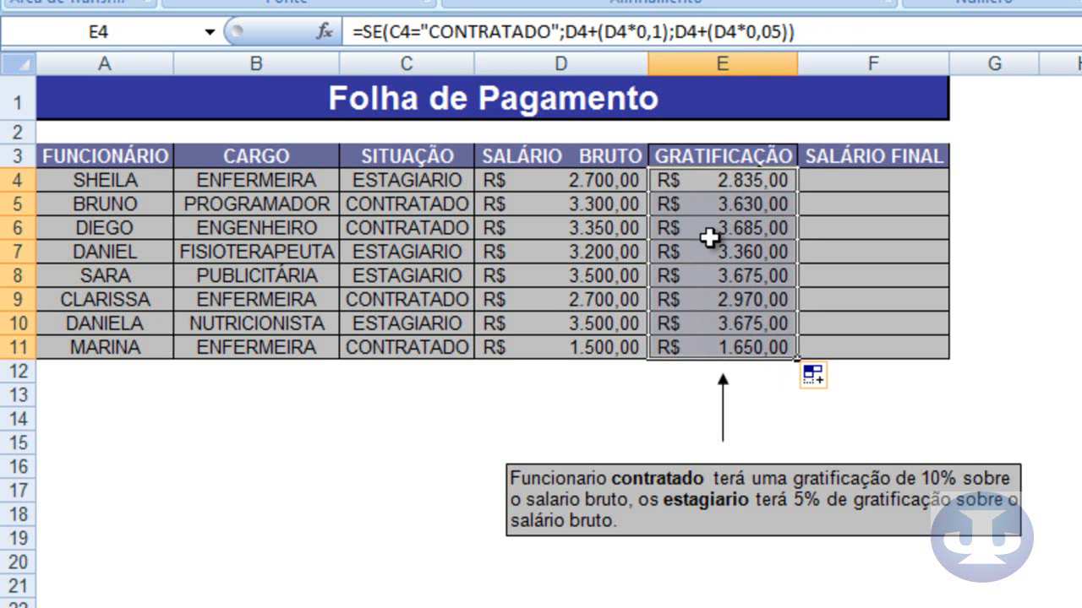
click(710, 181)
click(813, 175)
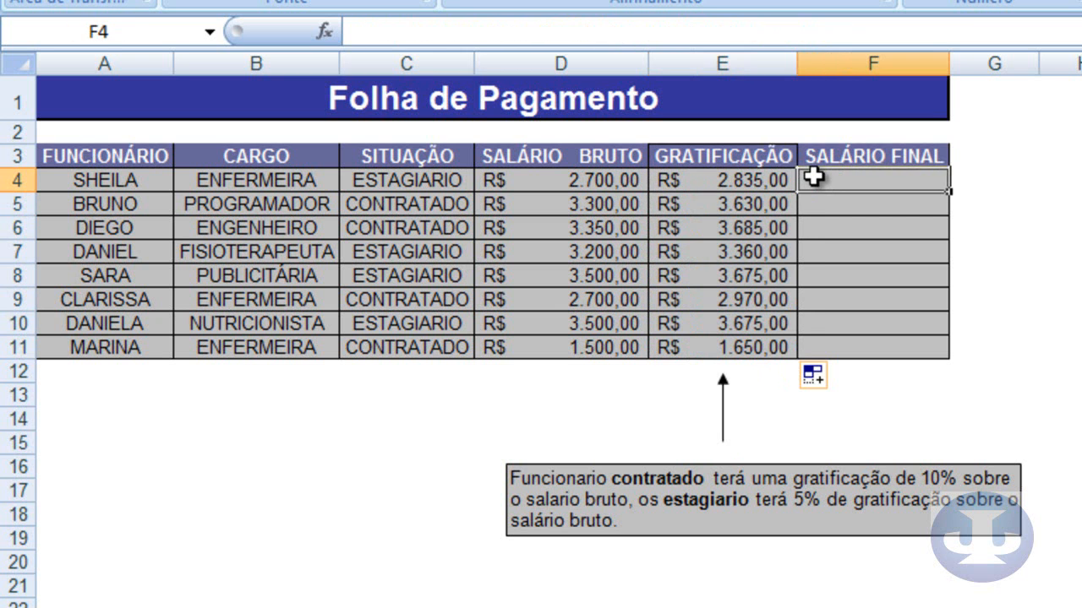
- Remove the parentheses and the repeated D4 reference from the value if true in the E4 formula
click(704, 176)
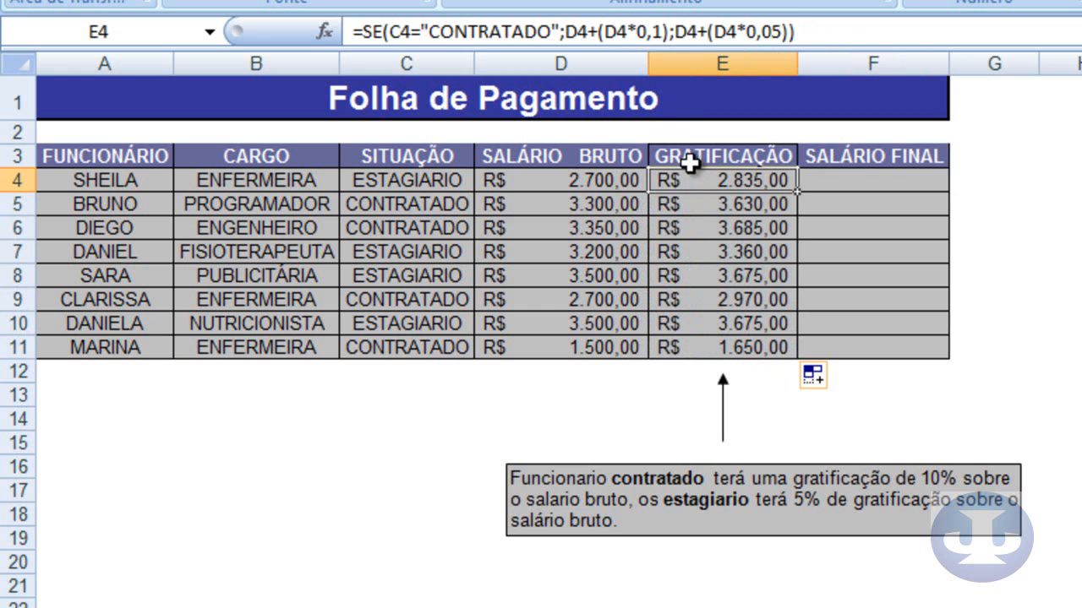
click(599, 31)
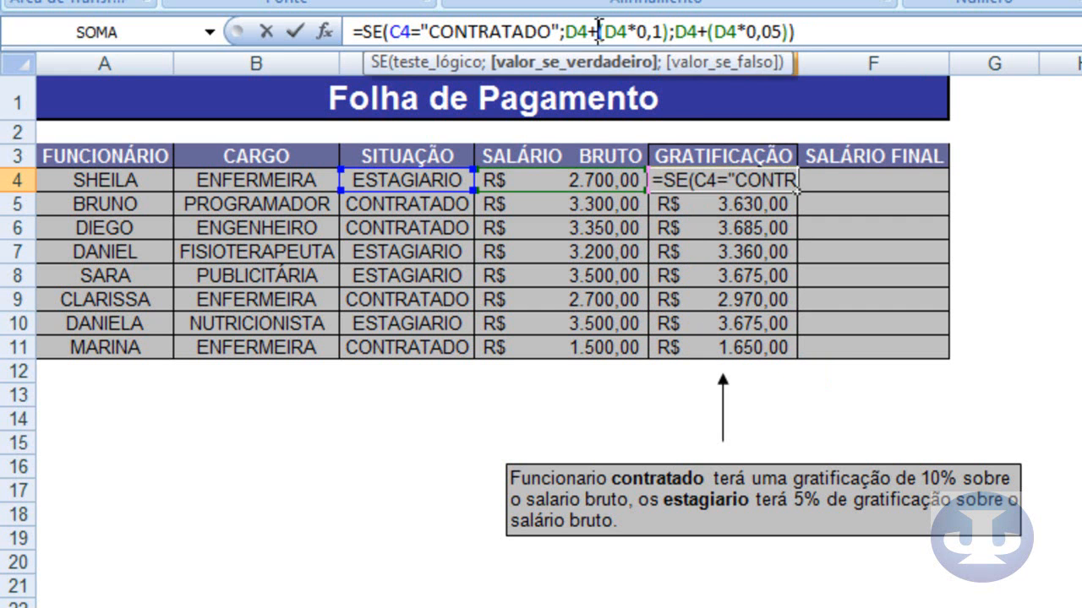
key(Delete)
key(Delete)
key(Delete)
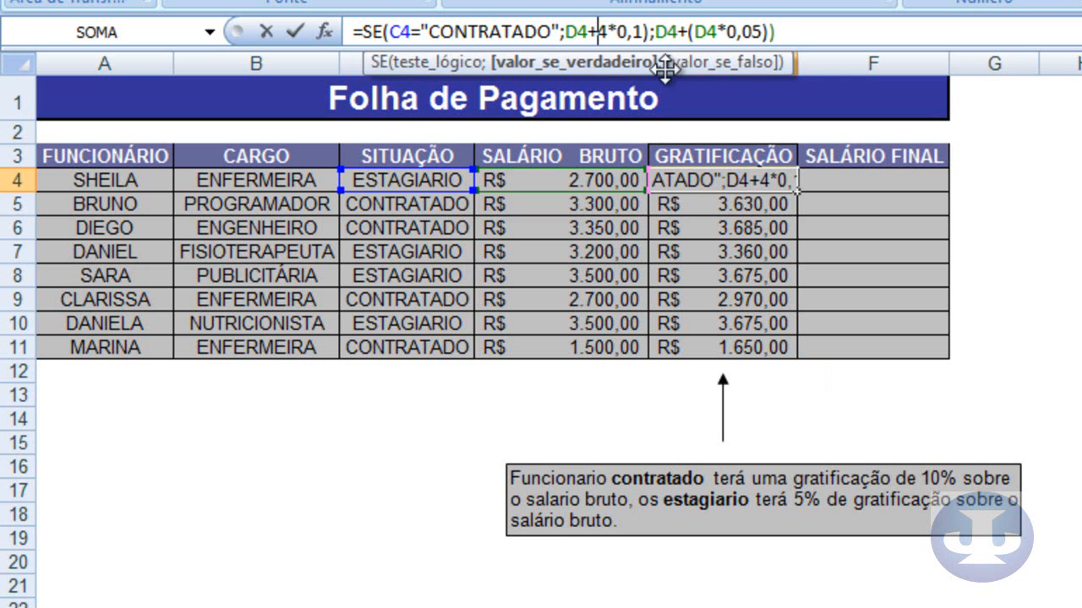
key(Delete)
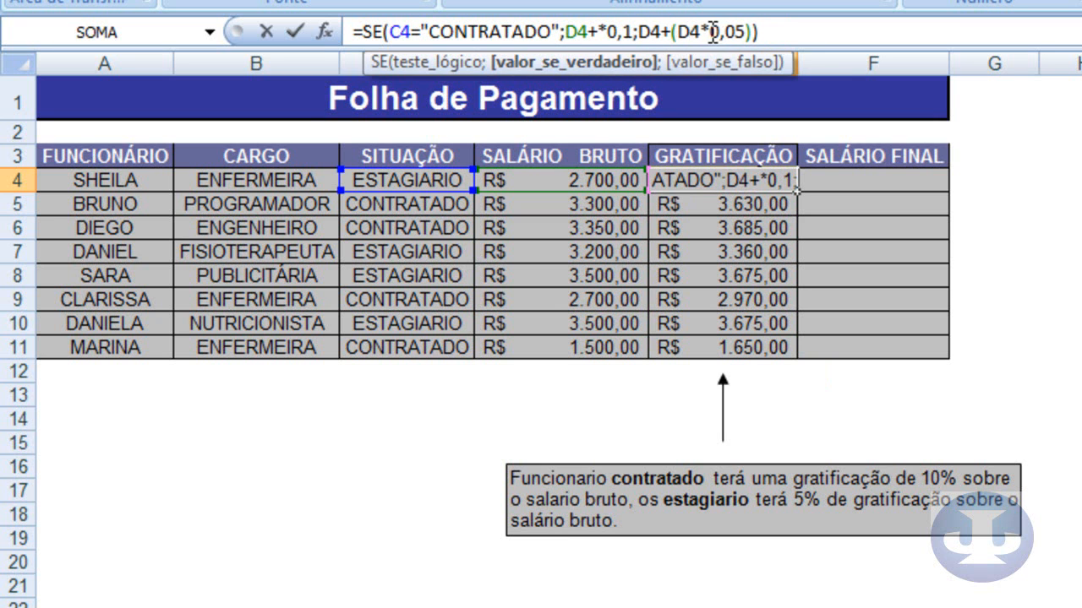
- Strip the parentheses and repeated D4 reference from E4's value if false and enter the formula, accepting the proposed correction
click(673, 31)
key(Delete)
key(Delete)
key(Delete)
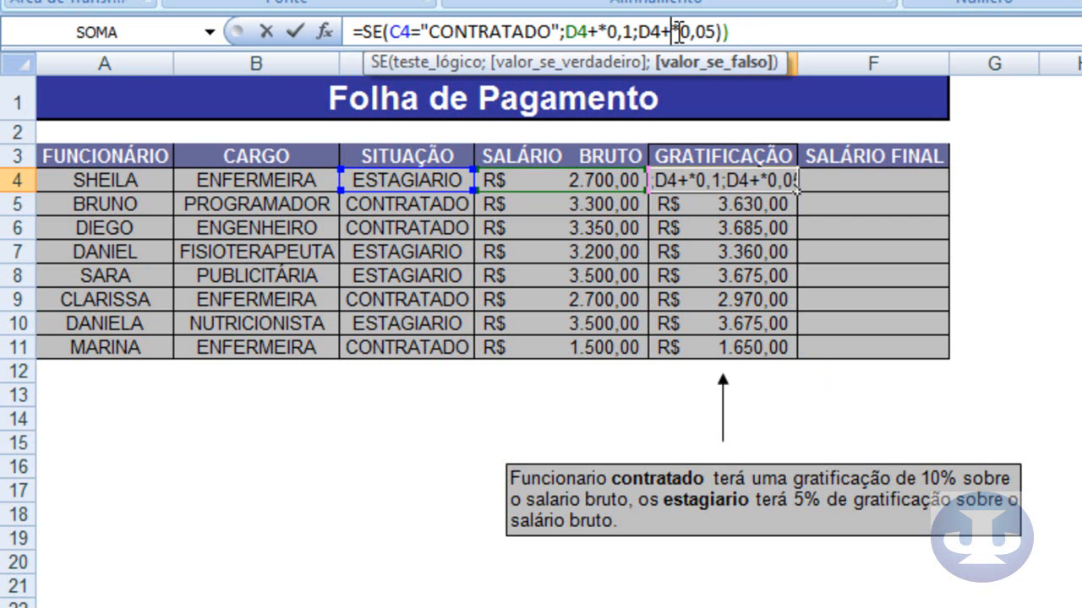
click(733, 31)
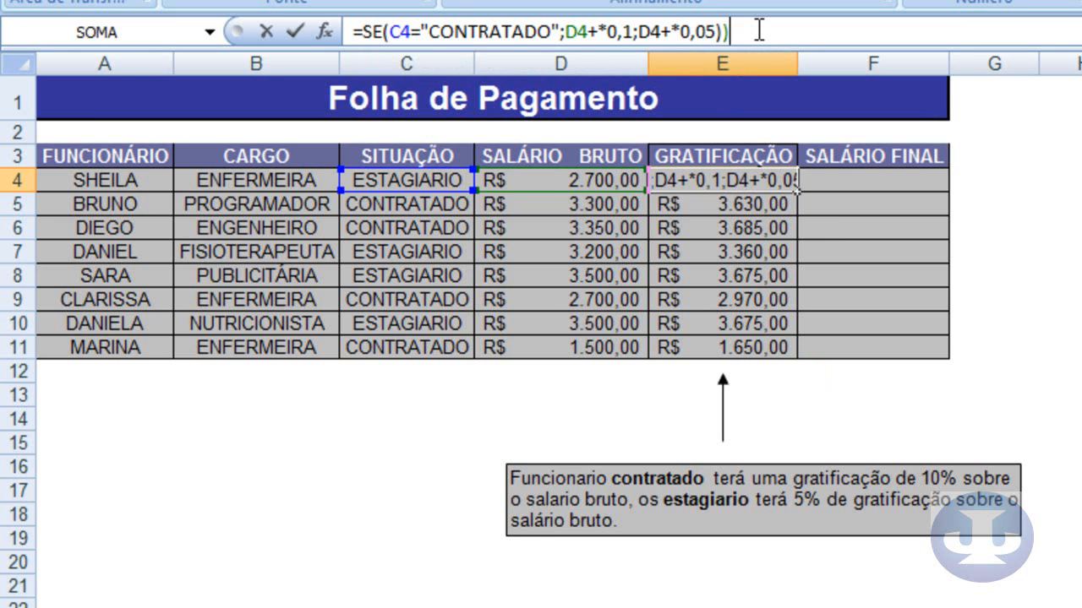
key(BackSpace)
key(Return)
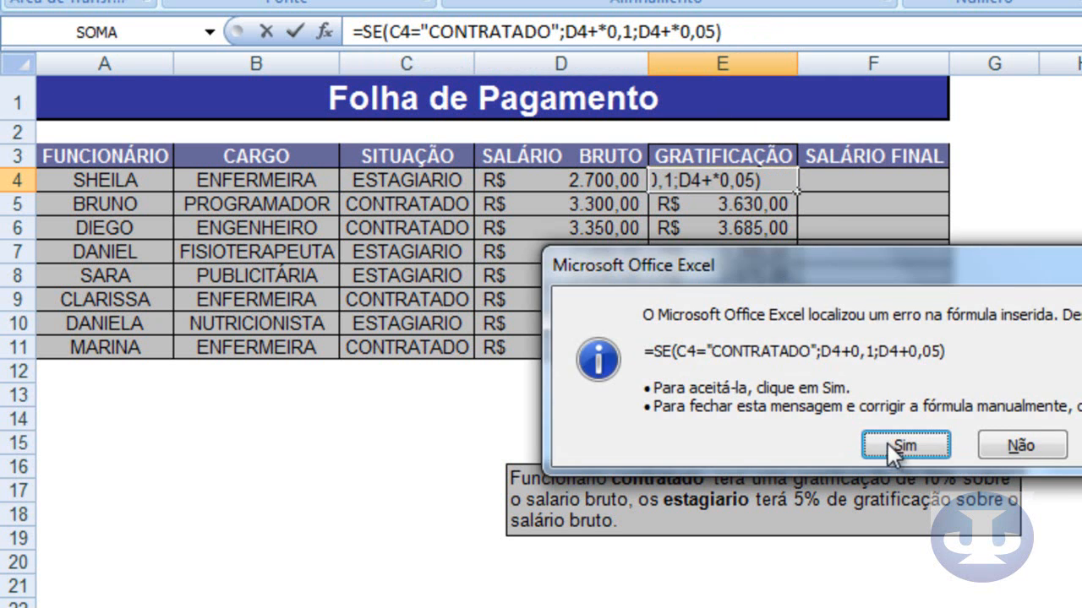
click(897, 444)
click(731, 180)
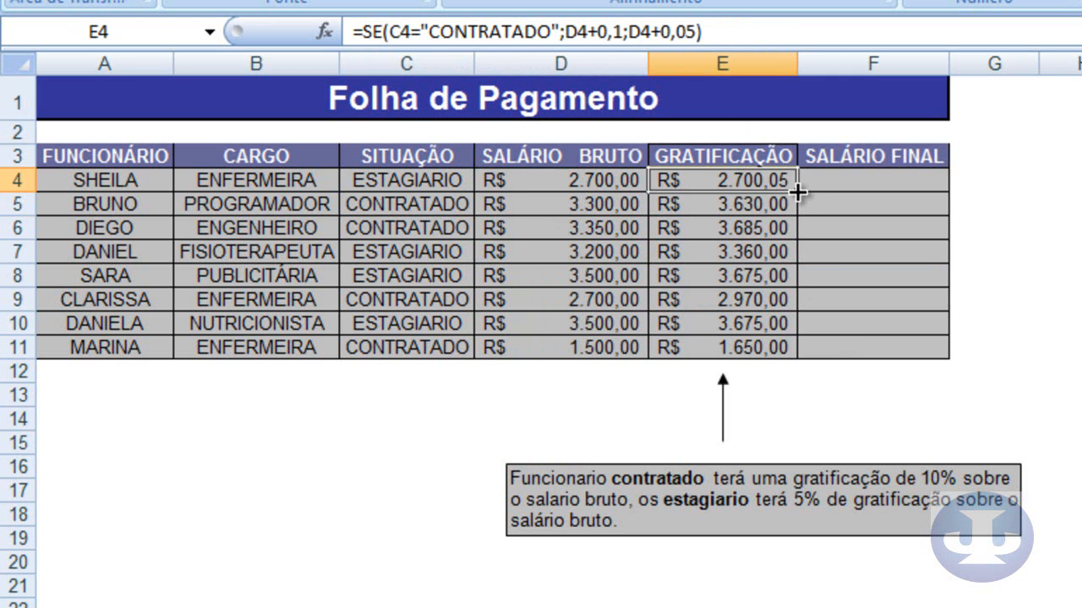
- Replace both plus signs in the E4 formula with multiplication, giving =SE(C4="CONTRATADO";D4*0,1;D4*0,05), and enter it
click(598, 31)
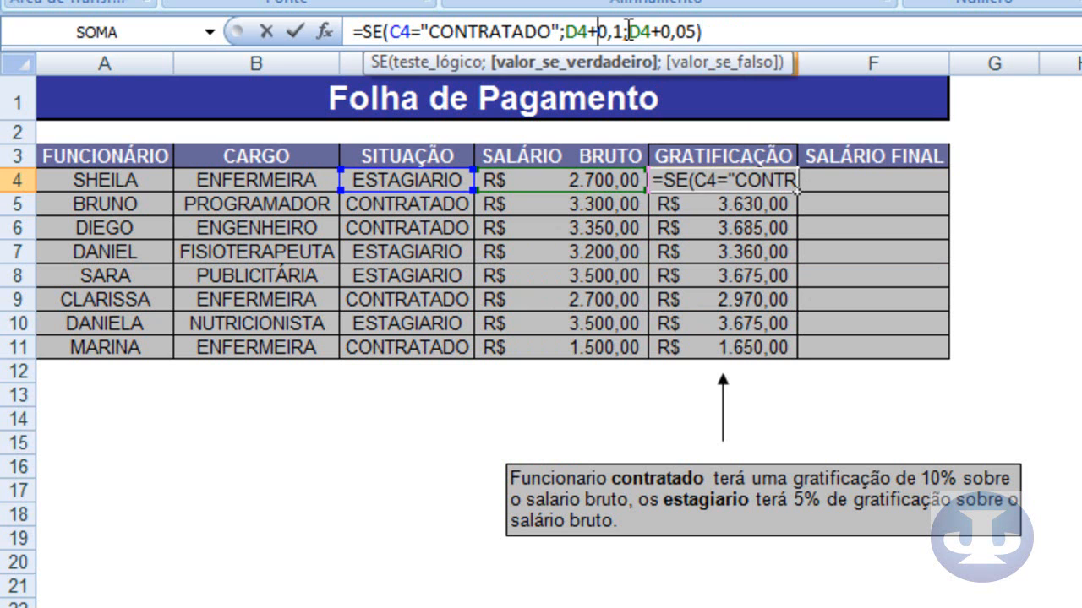
key(BackSpace)
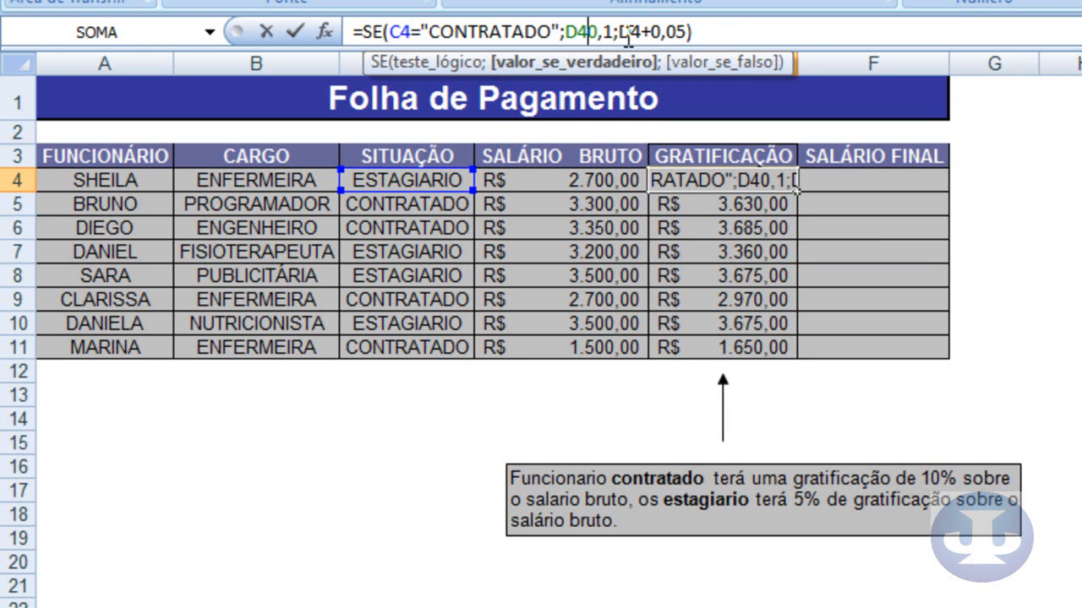
text(*)
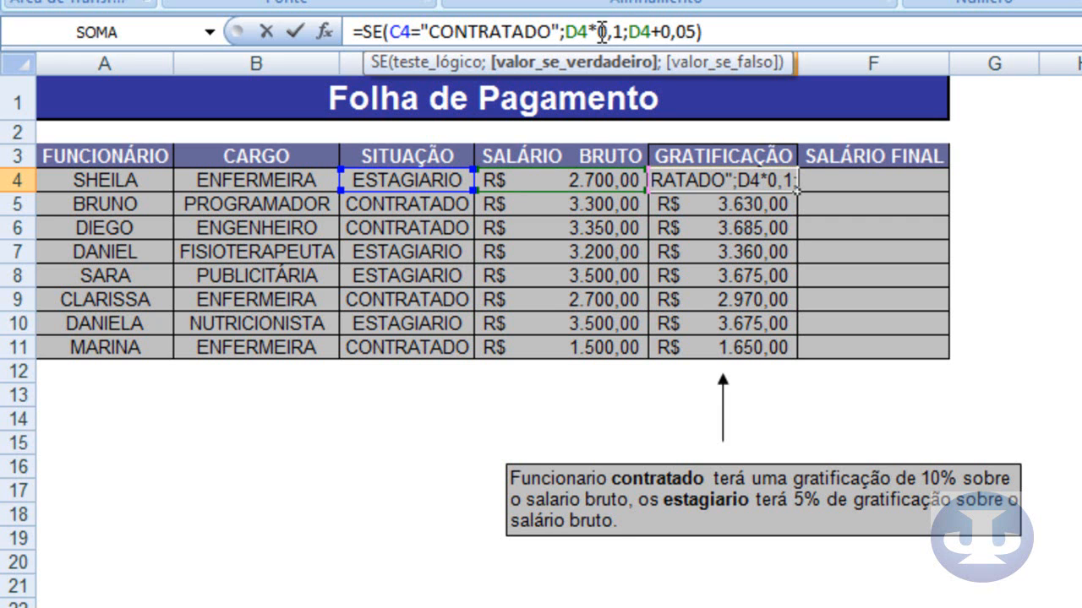
click(654, 31)
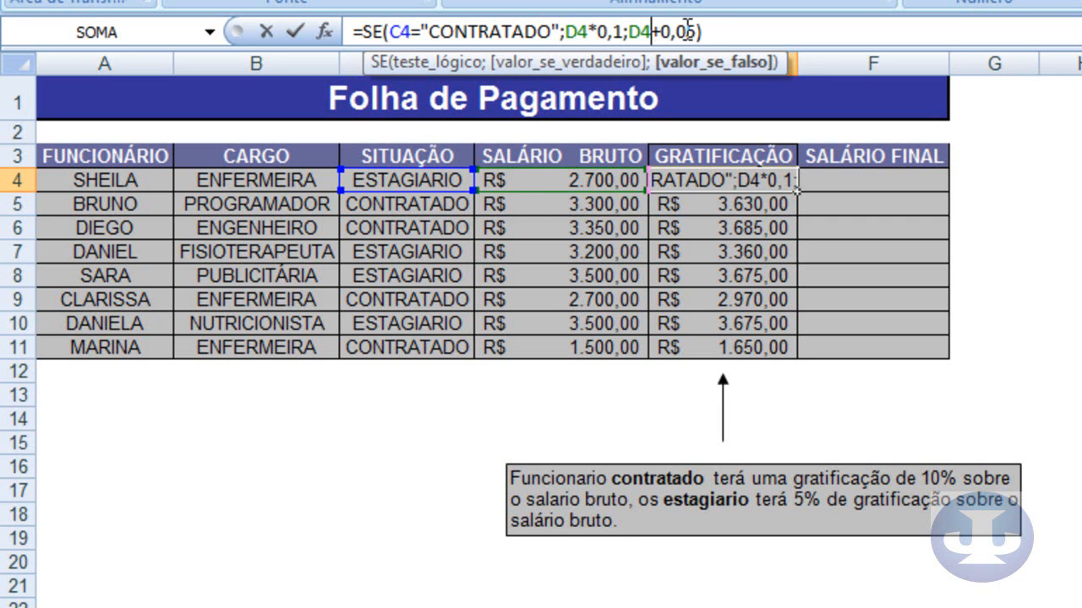
key(Delete)
text(*)
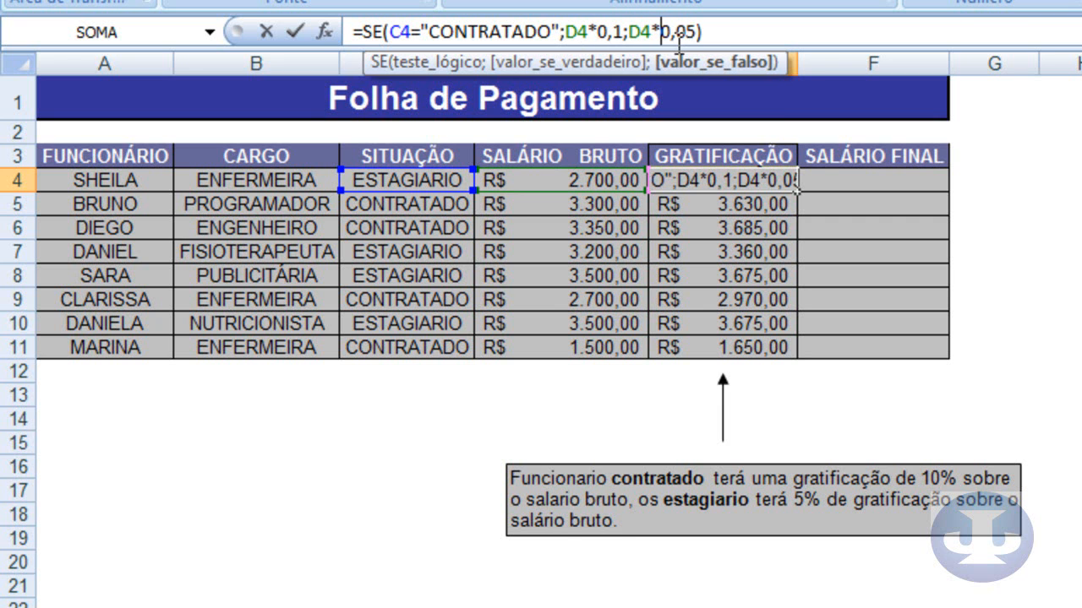
key(Return)
- Fill the multiplication-only E4 formula down through E11 and compare E4 with the gross salary in D4
click(758, 180)
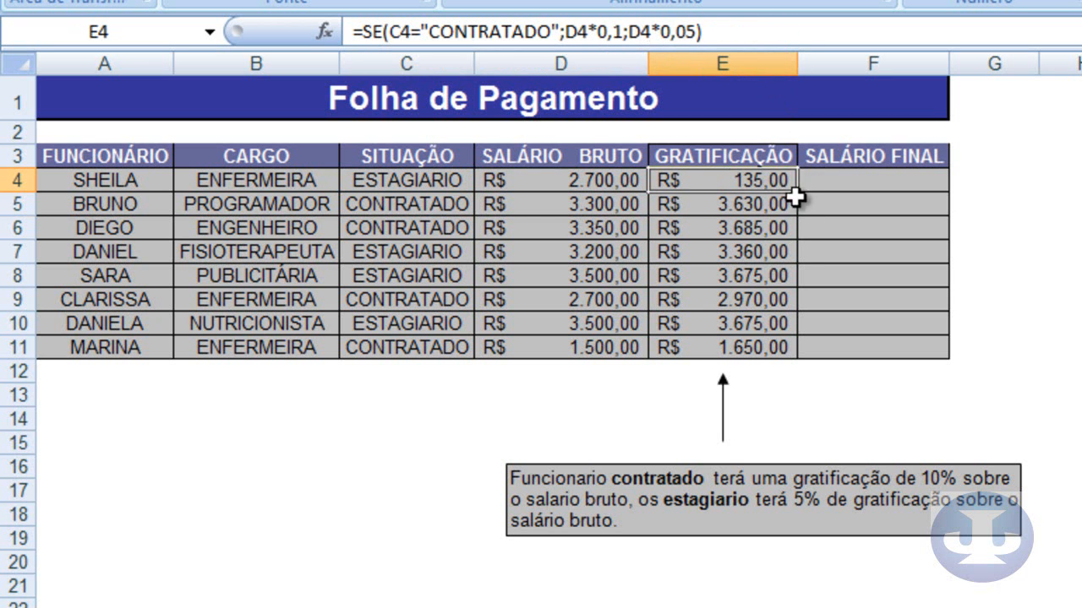
drag(800, 193, 800, 355)
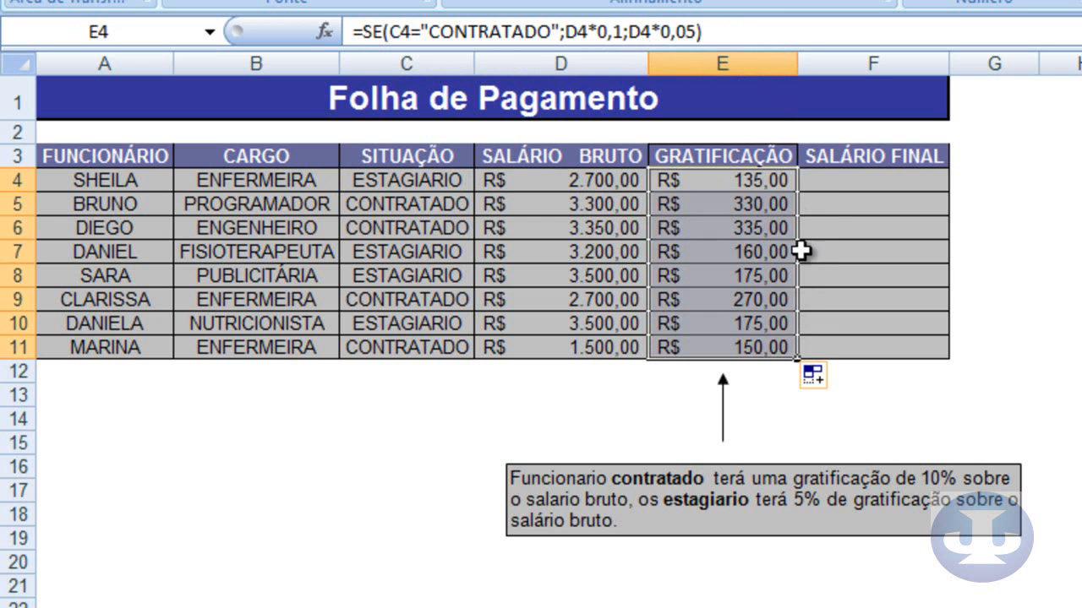
click(809, 175)
click(748, 185)
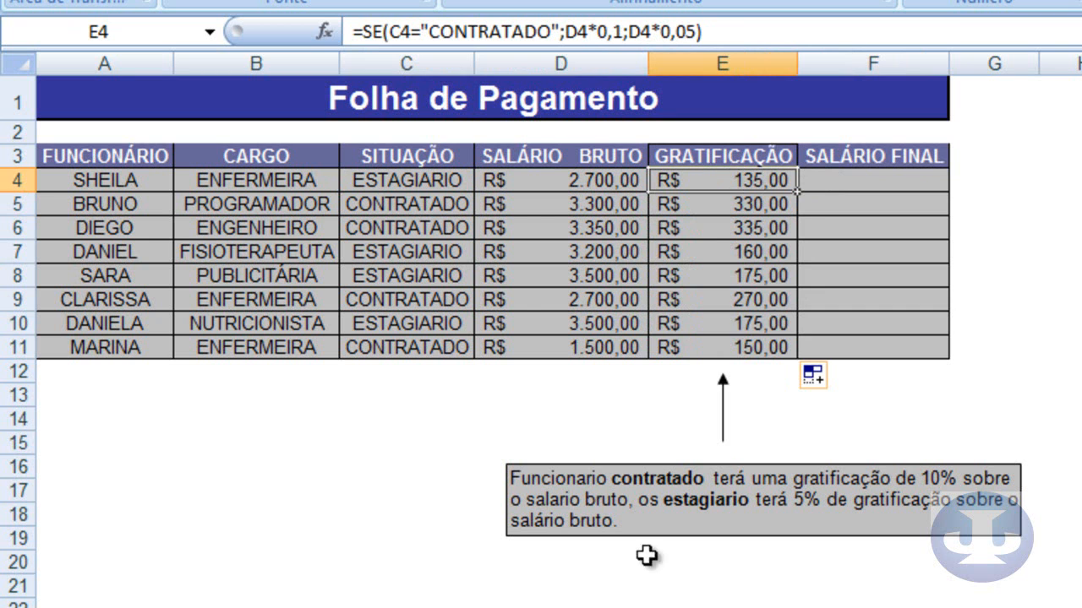
click(608, 178)
click(706, 192)
- Enter =SOMA(D4;E4) in F4 to add the gross salary and bonus into SALÁRIO FINAL
click(828, 181)
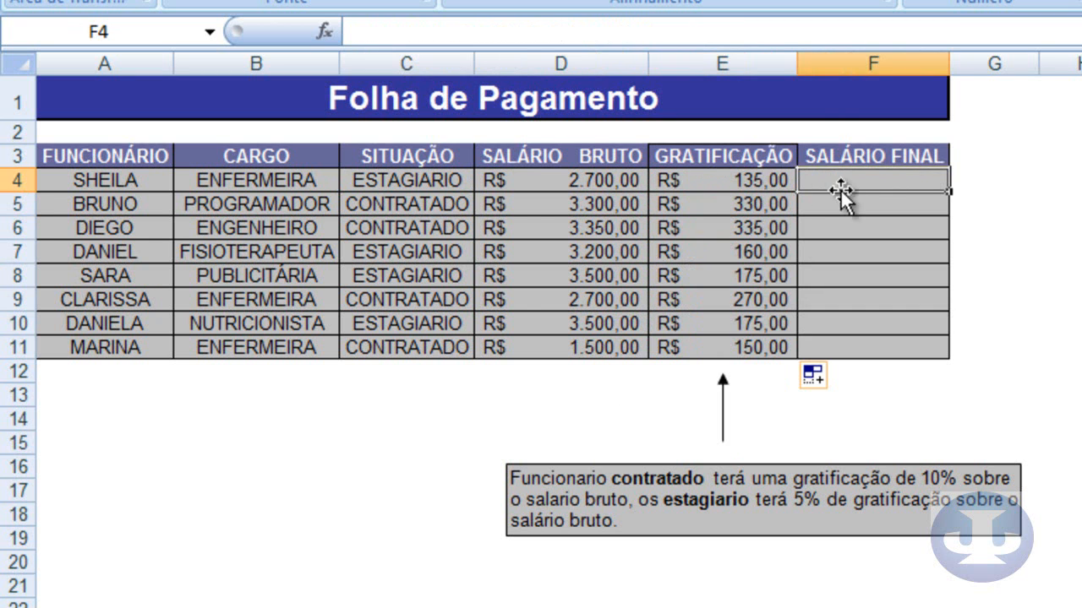
text(=)
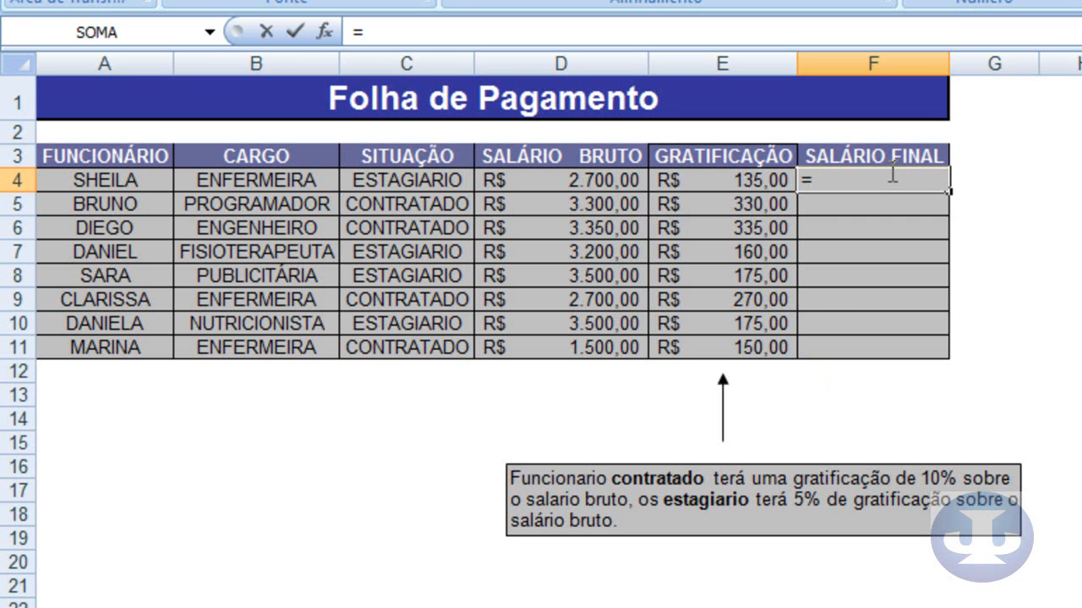
text(soma)
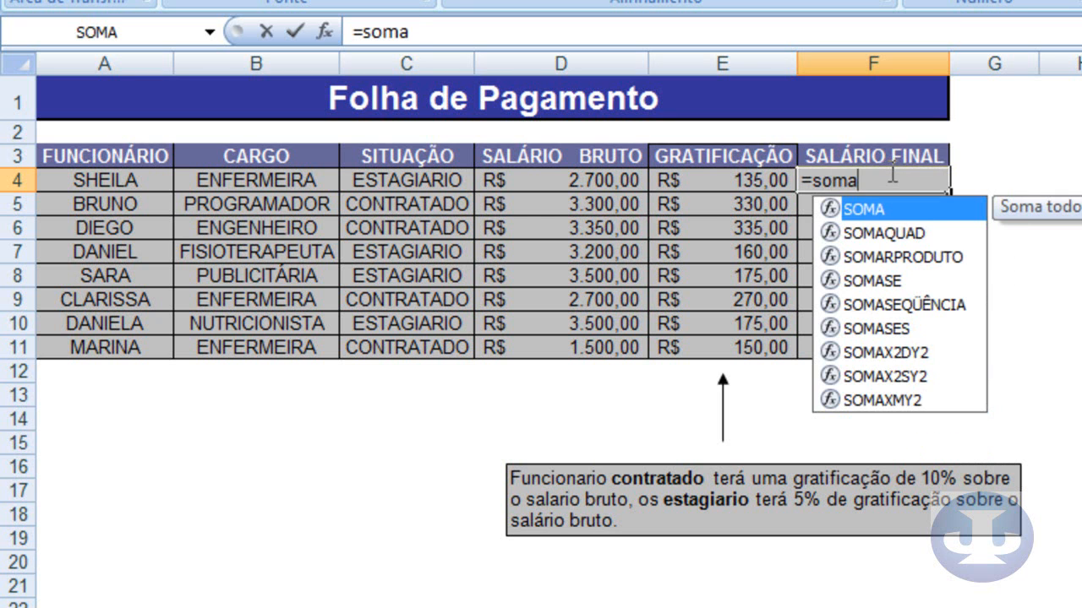
text(())
key(BackSpace)
click(596, 191)
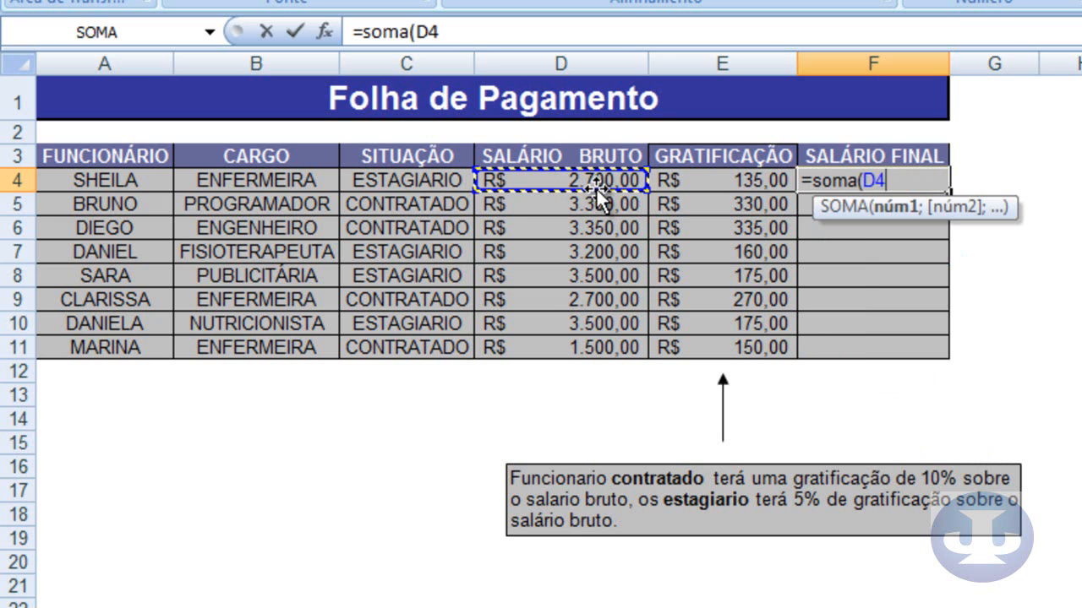
text(;)
click(693, 179)
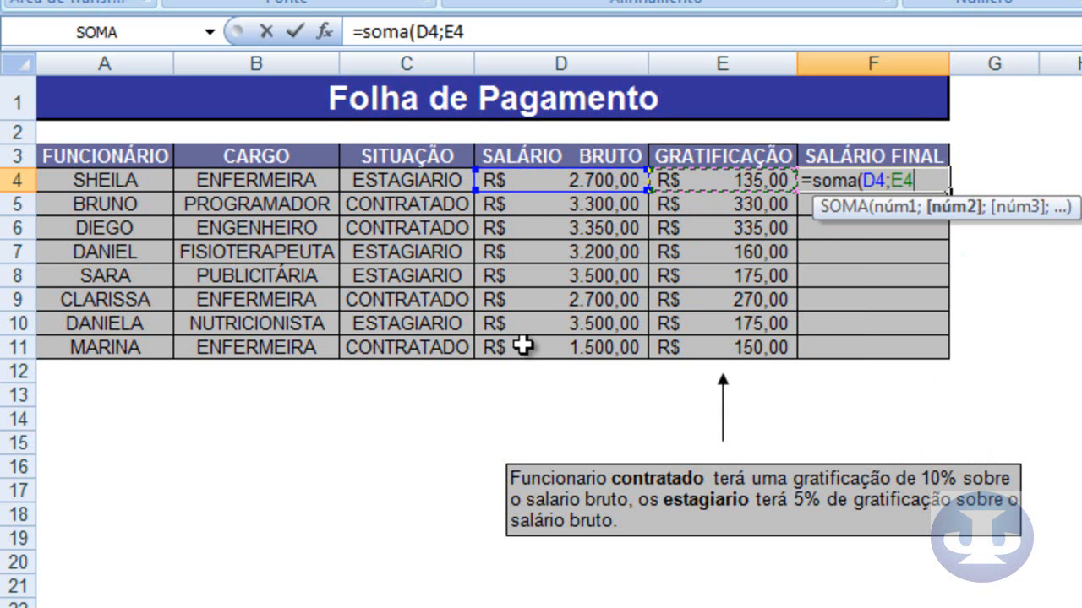
text())
key(Return)
- Fill the SALÁRIO FINAL formula from F4 down through F11 and deselect the range
click(841, 180)
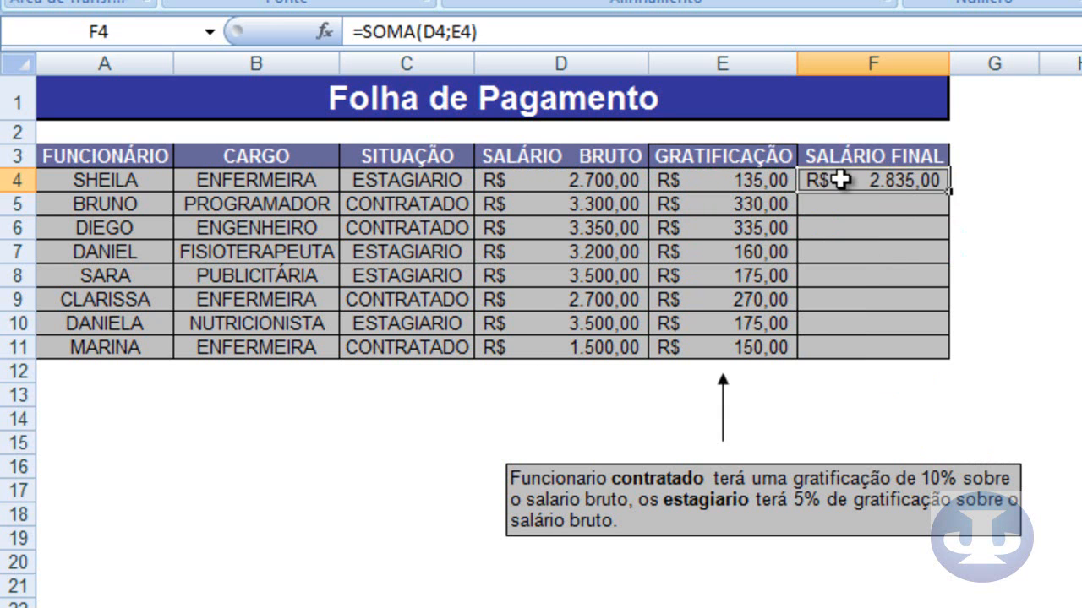
drag(948, 192, 956, 355)
click(603, 420)
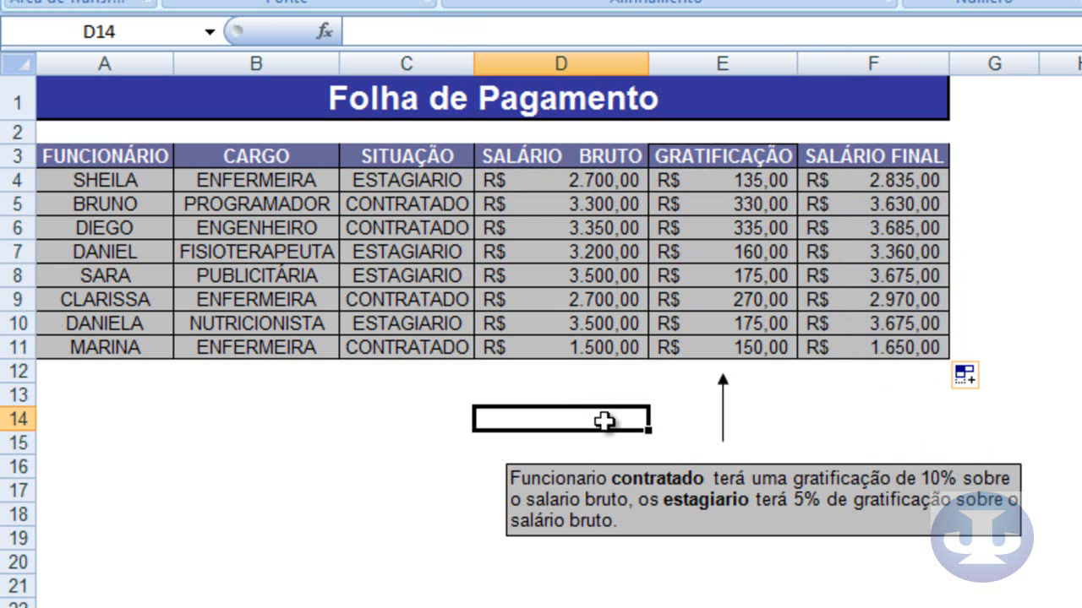
click(841, 439)
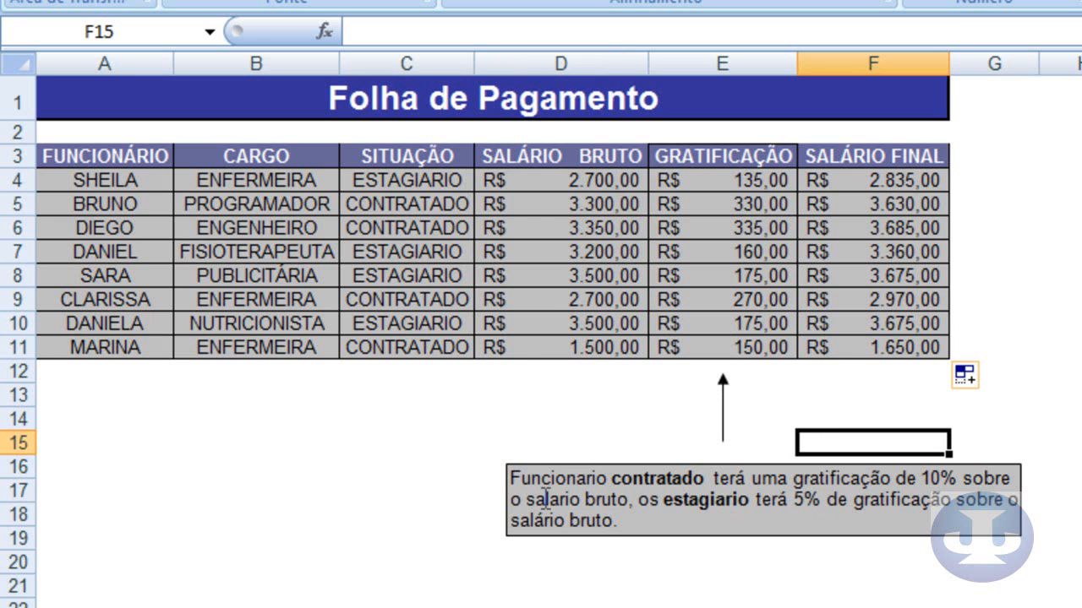
click(467, 544)
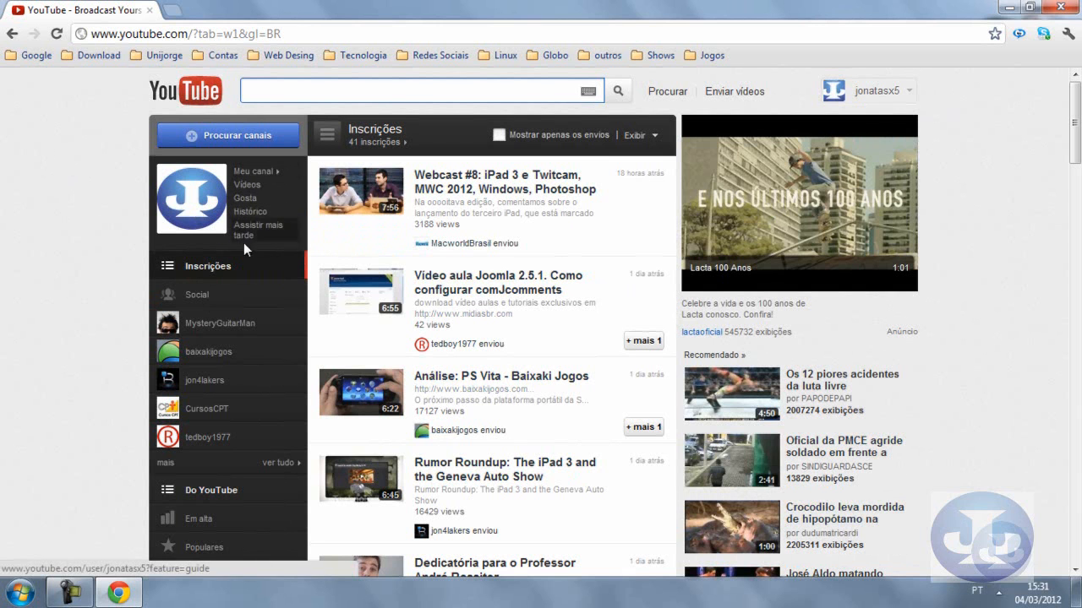
- Switch to YouTube in Chrome, look over the home page's subscriptions and suggested channels, and open the account's own channel
scroll(207, 425, down, 1)
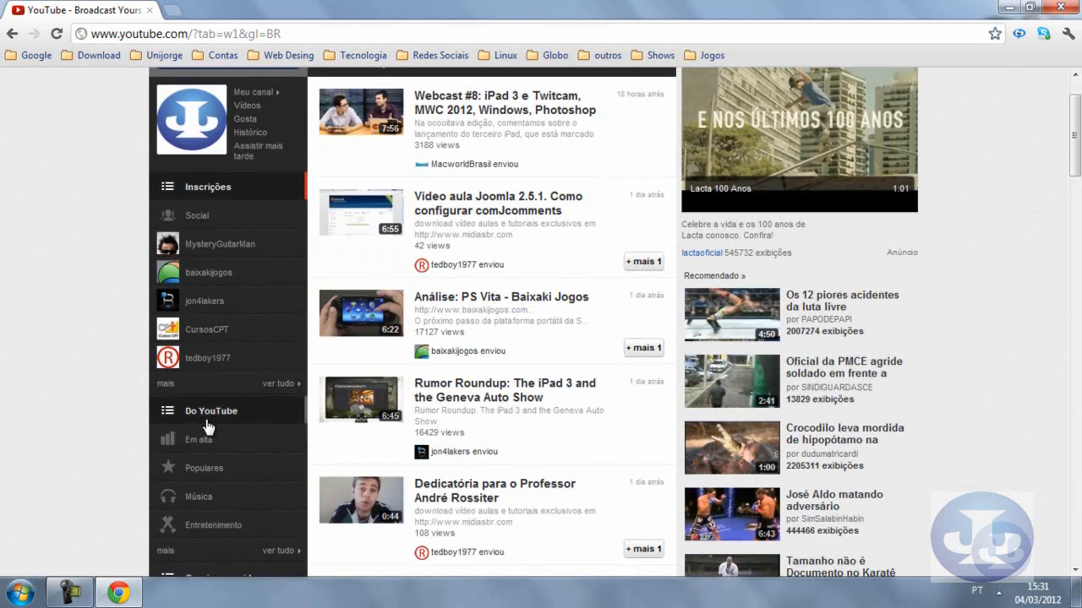
scroll(219, 397, down, 1)
scroll(221, 346, down, 1)
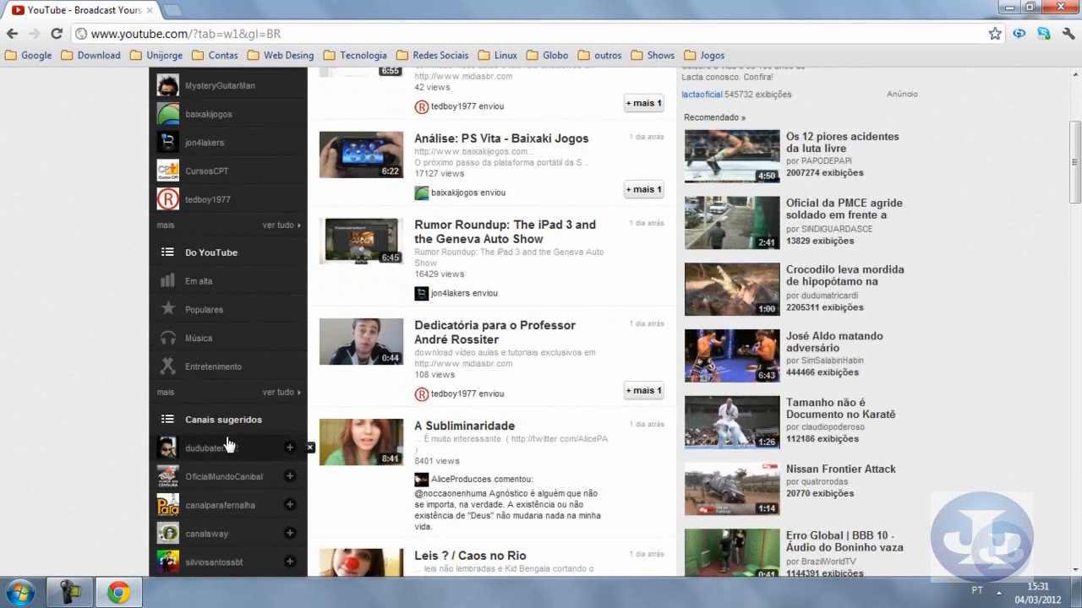
scroll(233, 460, down, 1)
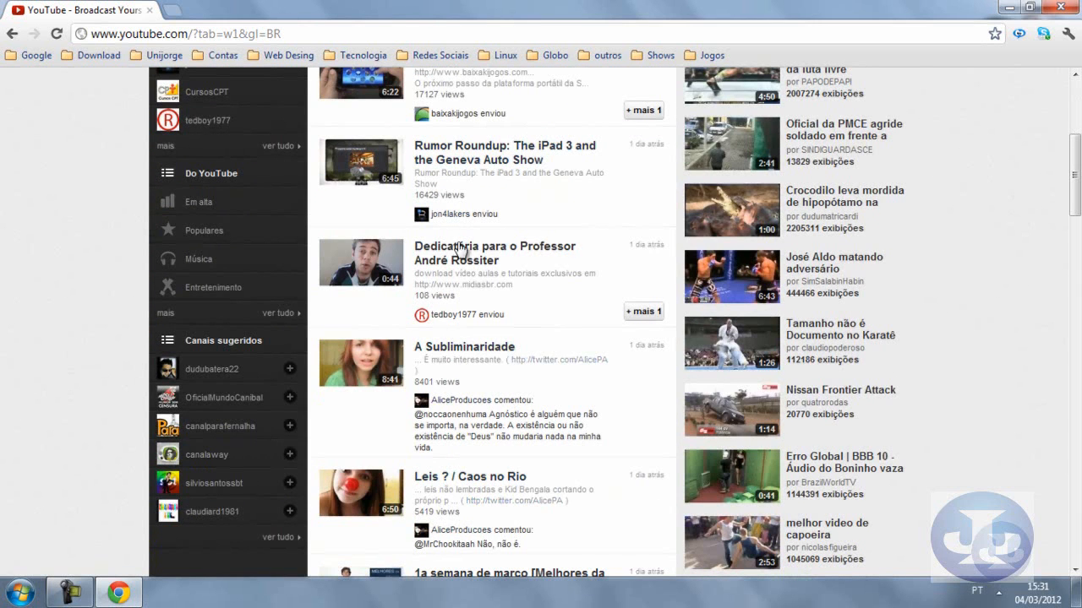
scroll(554, 368, up, 4)
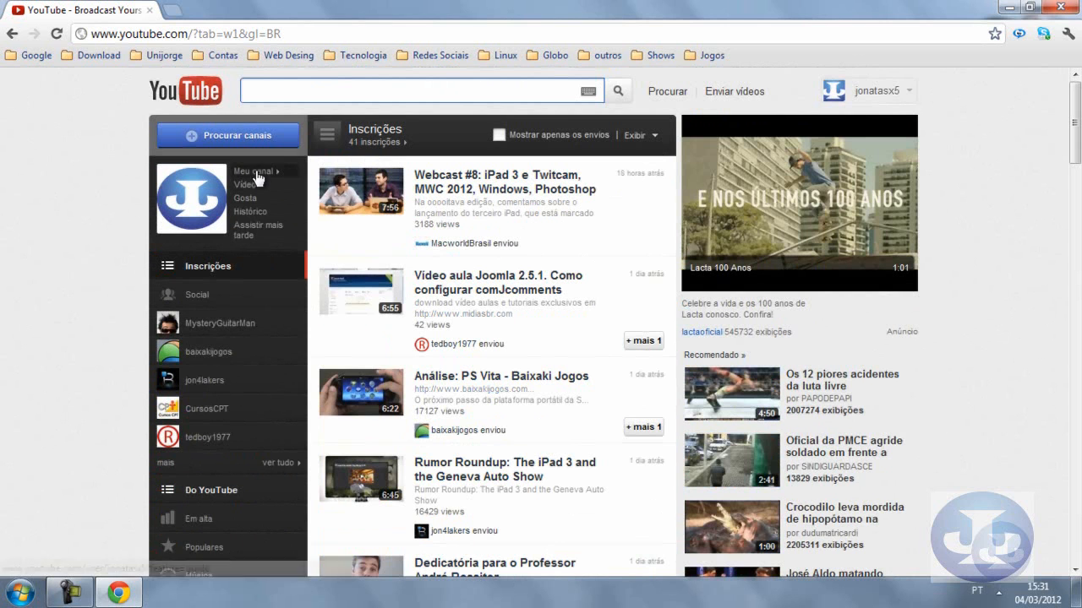
click(900, 93)
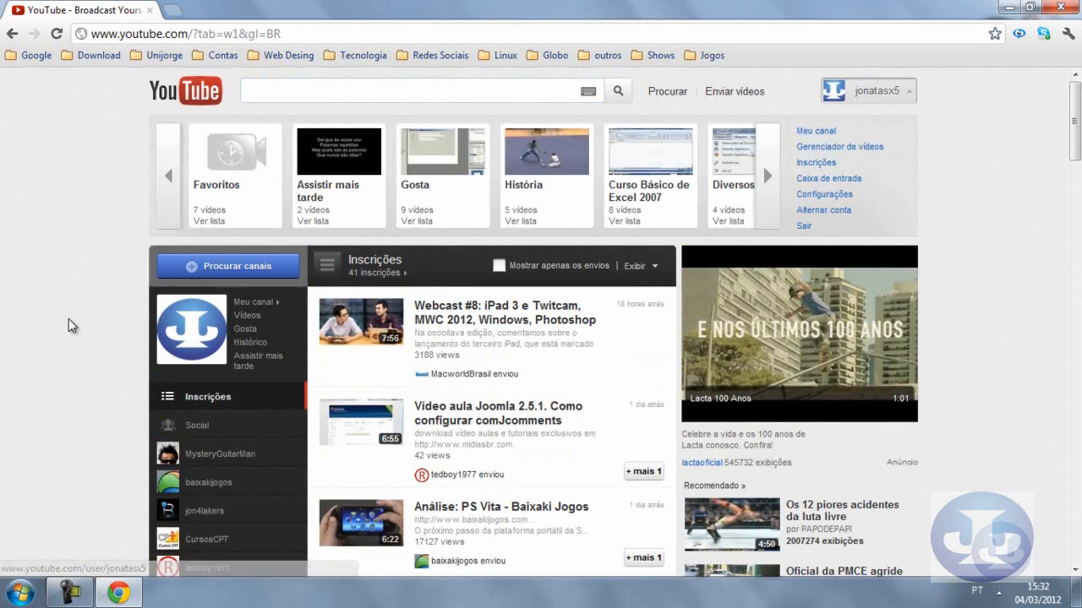
click(258, 303)
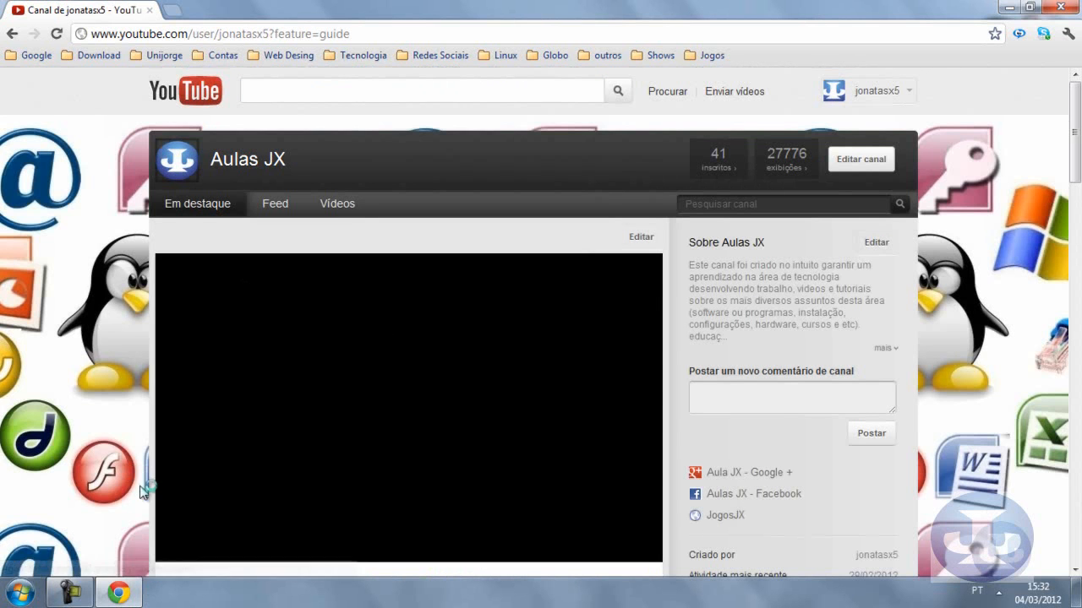
- Examine the featured Excel 2007 Aula 4.1 video on the Aulas JX channel page
scroll(191, 352, down, 2)
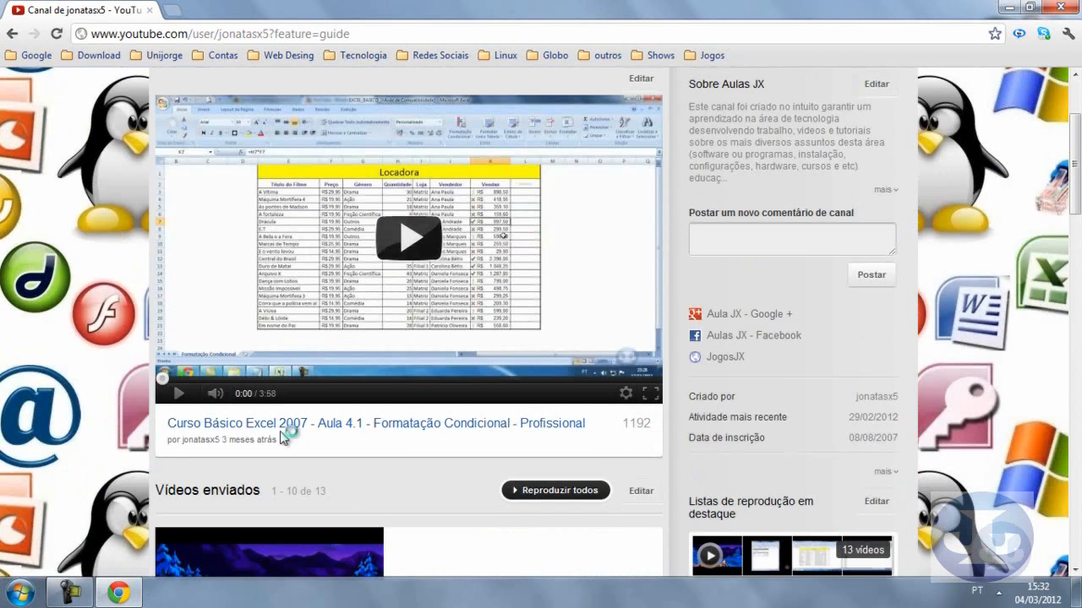
scroll(541, 324, up, 2)
scroll(191, 423, down, 2)
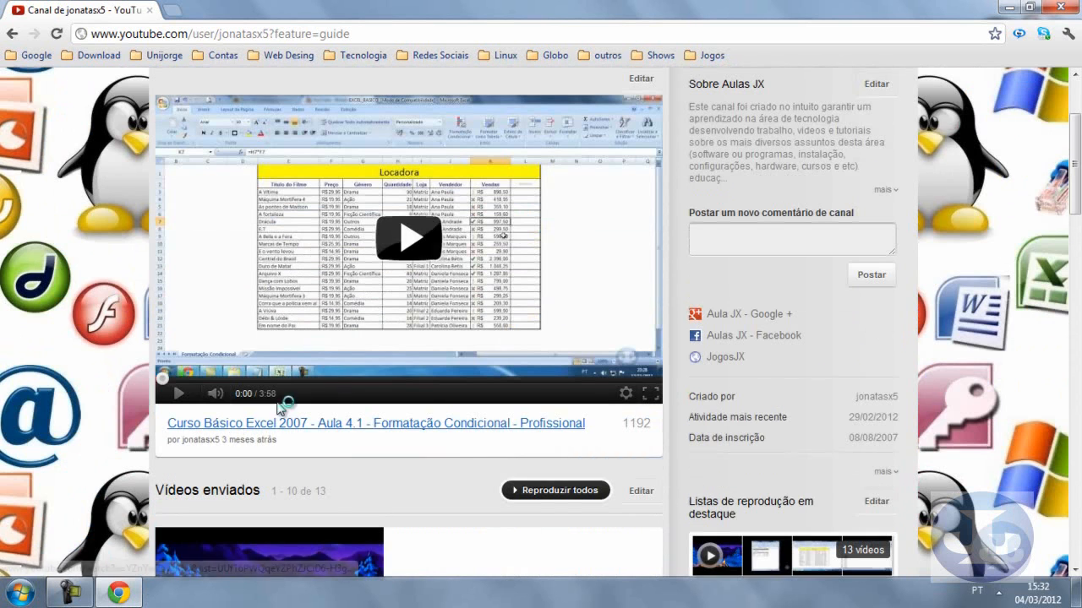
click(434, 363)
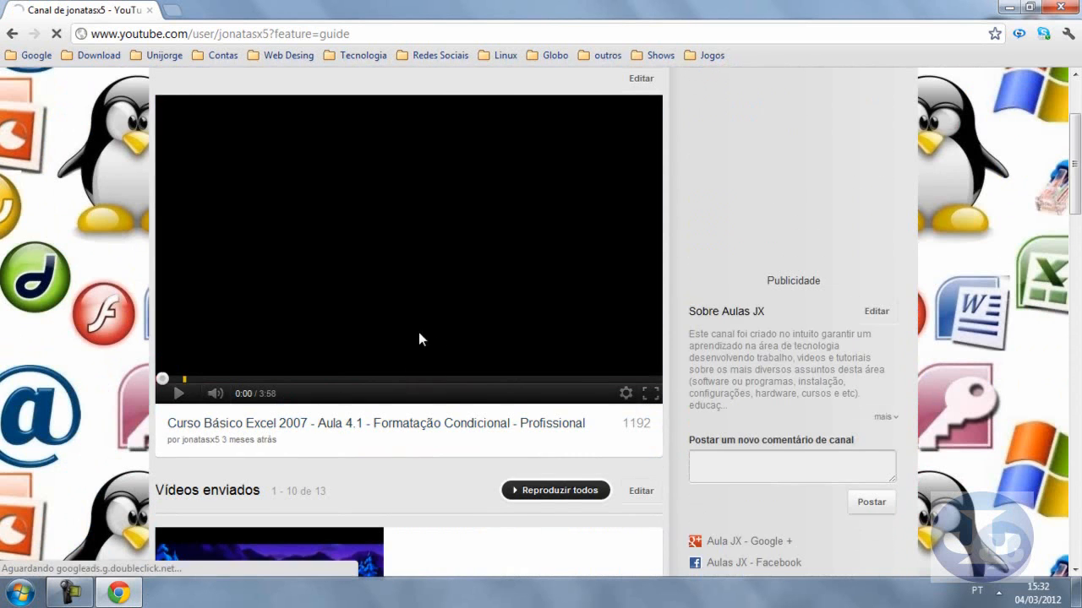
scroll(309, 284, up, 1)
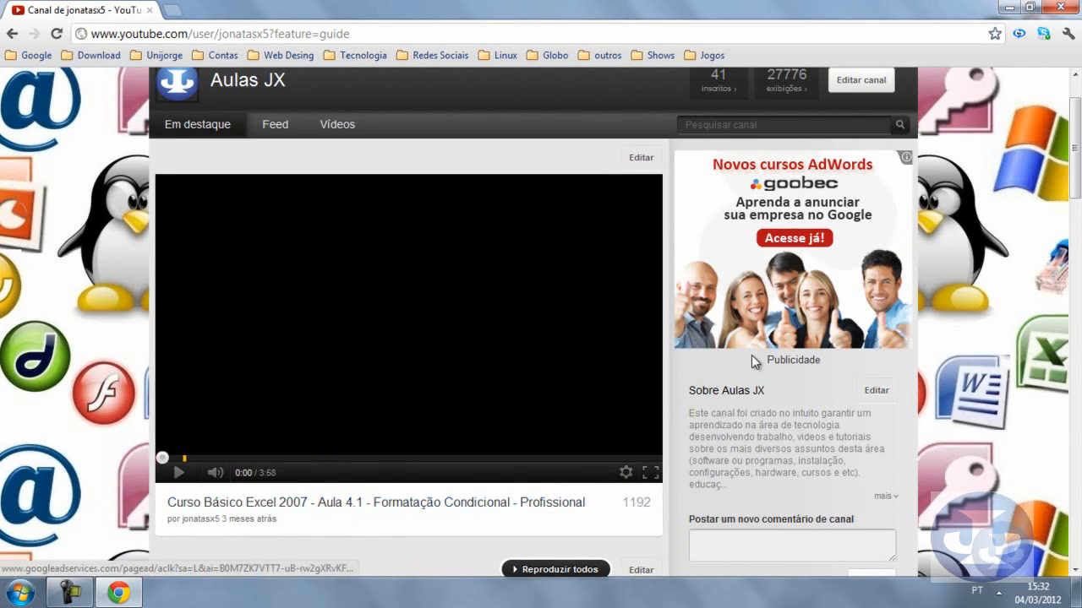
- Browse the channel's Vídeos enviados list and return to the channel's external links
scroll(750, 354, down, 2)
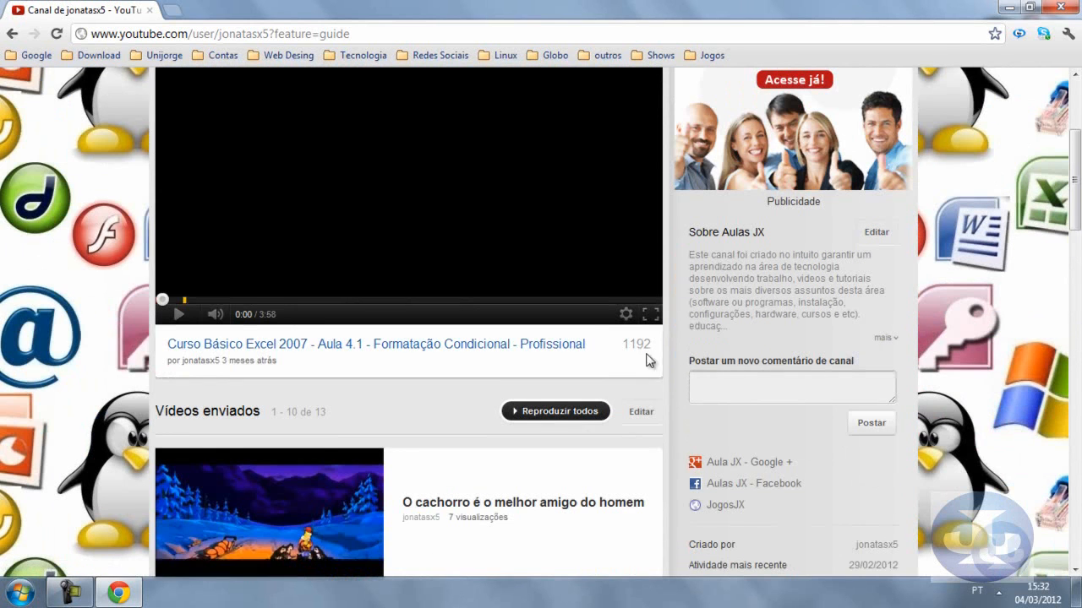
scroll(726, 353, down, 2)
scroll(413, 460, down, 2)
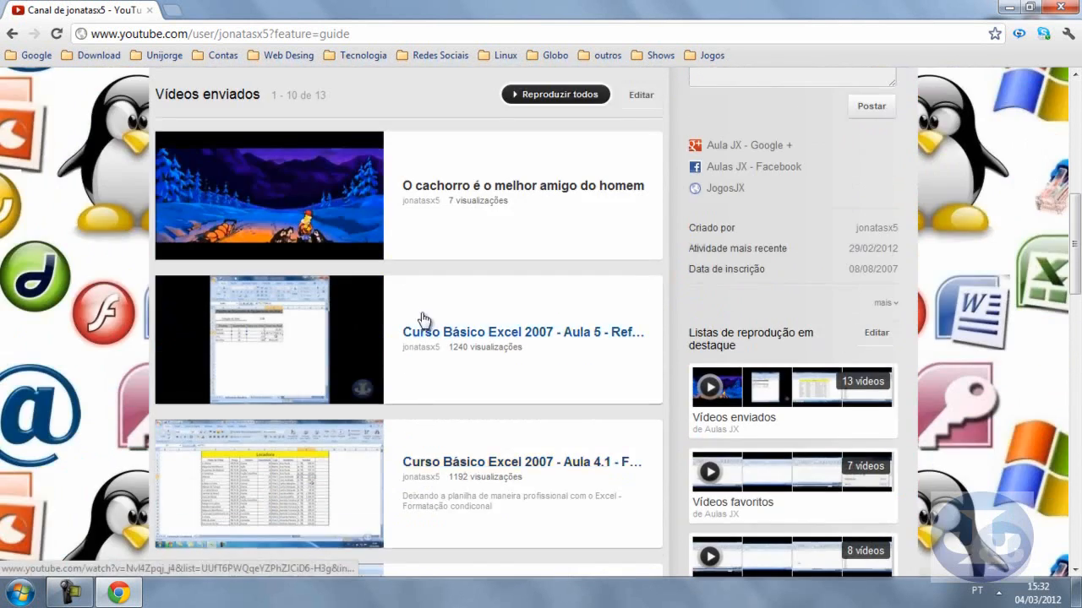
scroll(479, 384, down, 5)
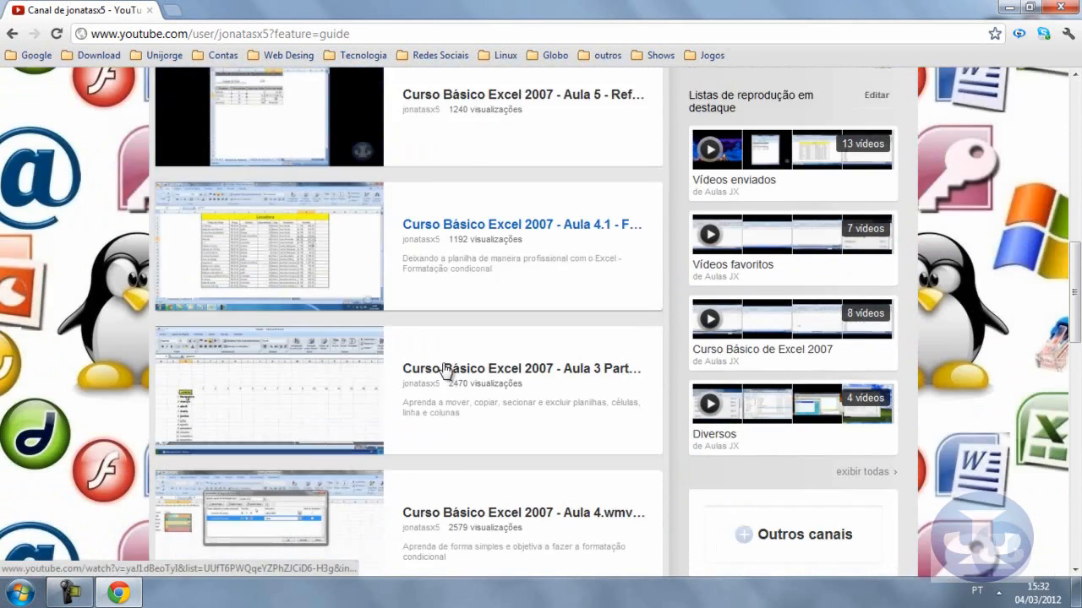
scroll(438, 271, down, 6)
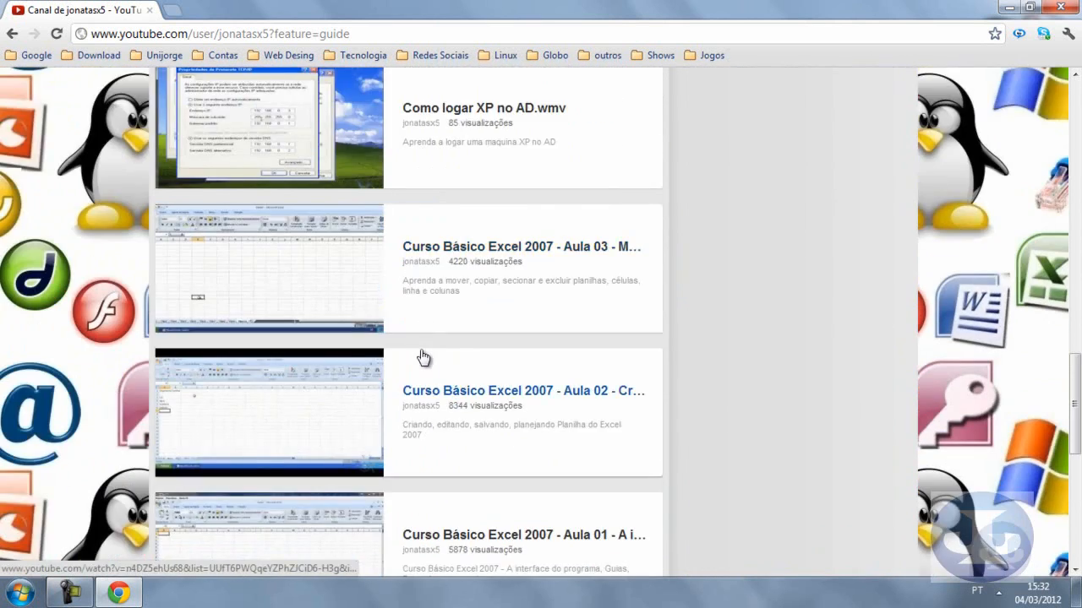
scroll(466, 295, down, 4)
scroll(466, 295, up, 4)
scroll(458, 299, up, 12)
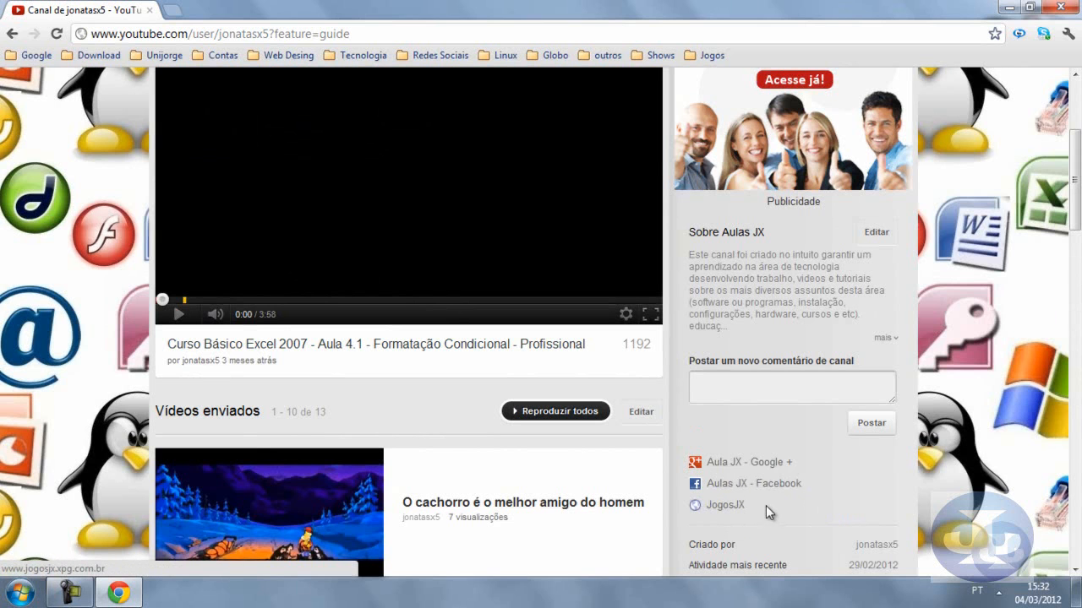
- Activate the field for posting a new channel comment and return to the channel header
scroll(511, 378, up, 1)
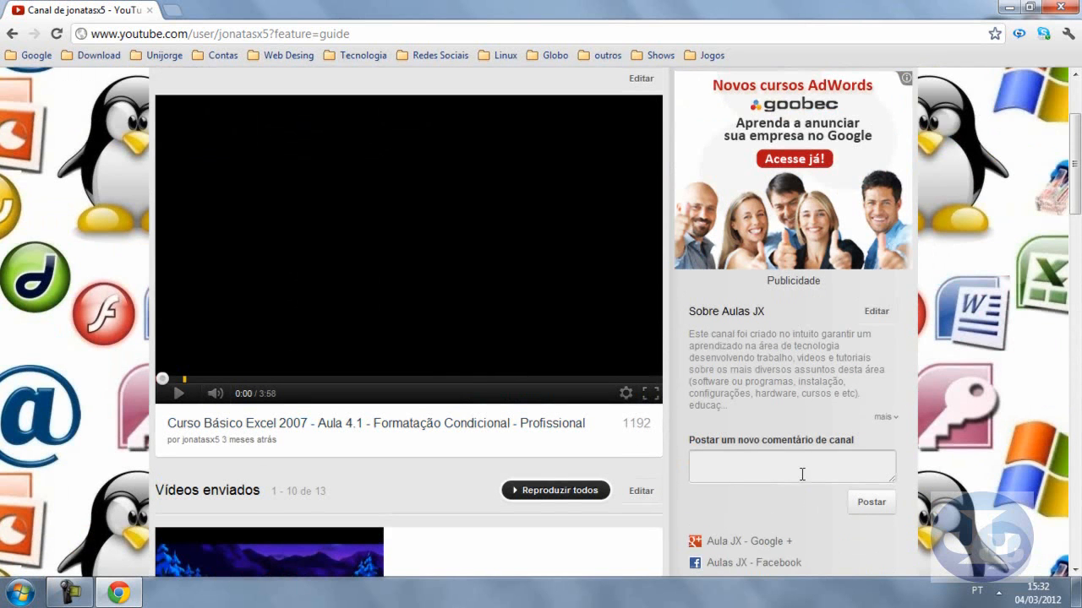
click(804, 477)
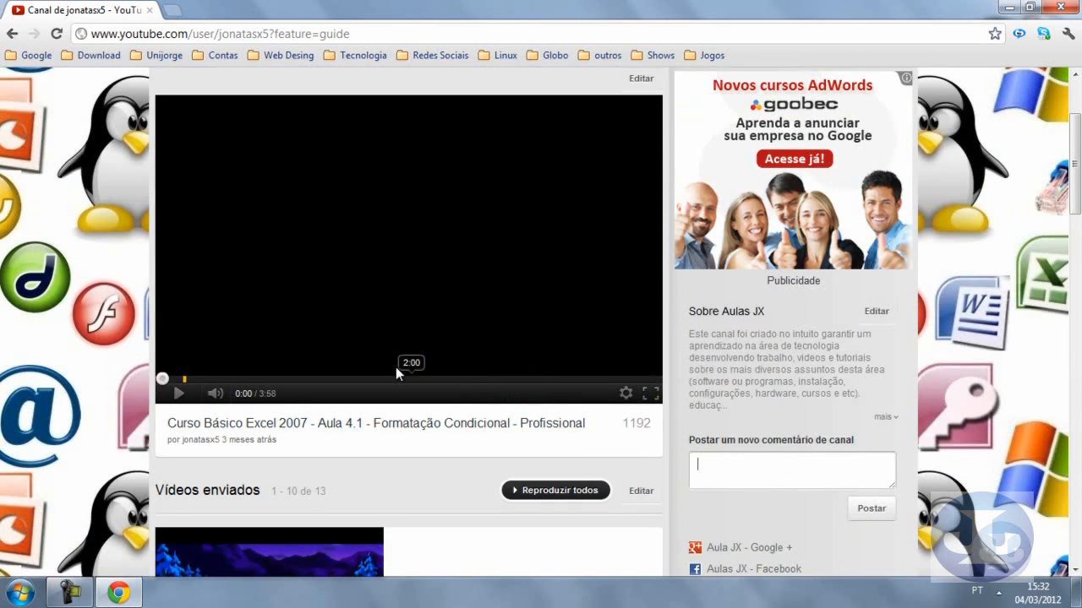
scroll(391, 363, up, 2)
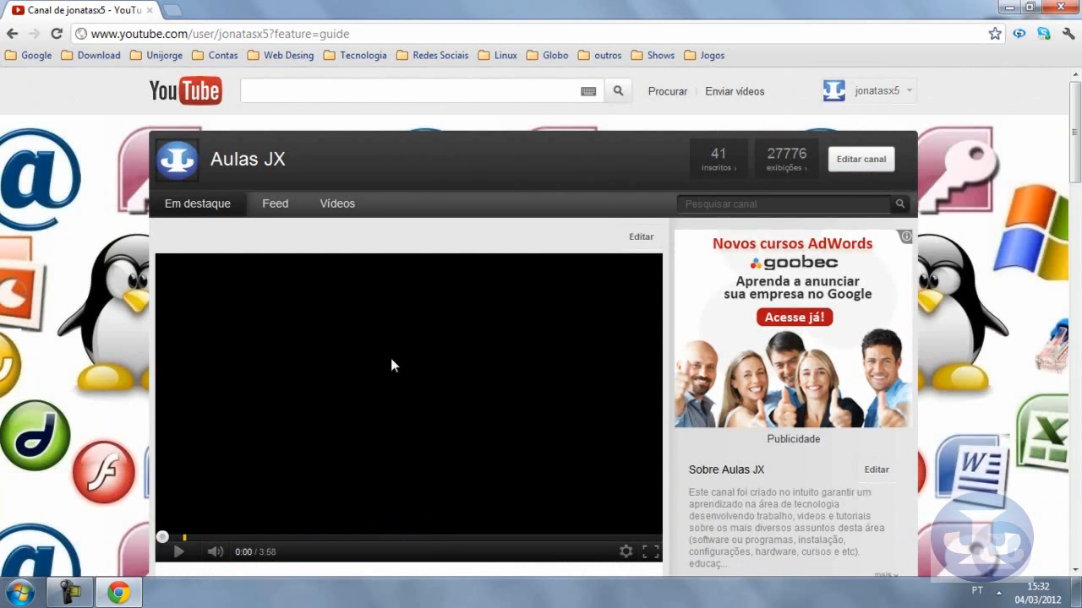
- Open the channel's Feed and look through its recent activity entries
click(255, 207)
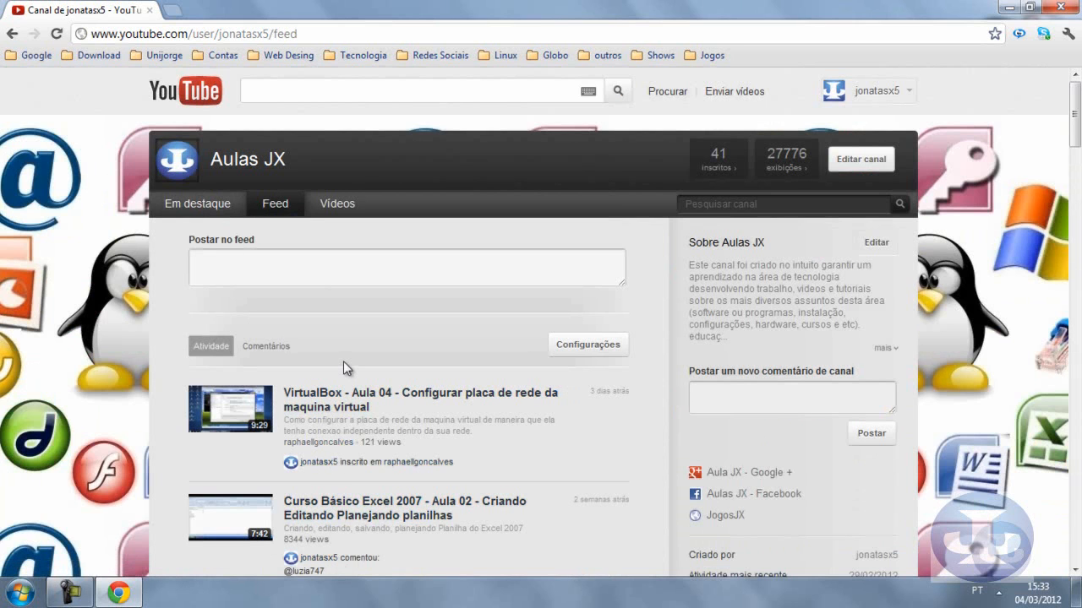
scroll(343, 360, down, 1)
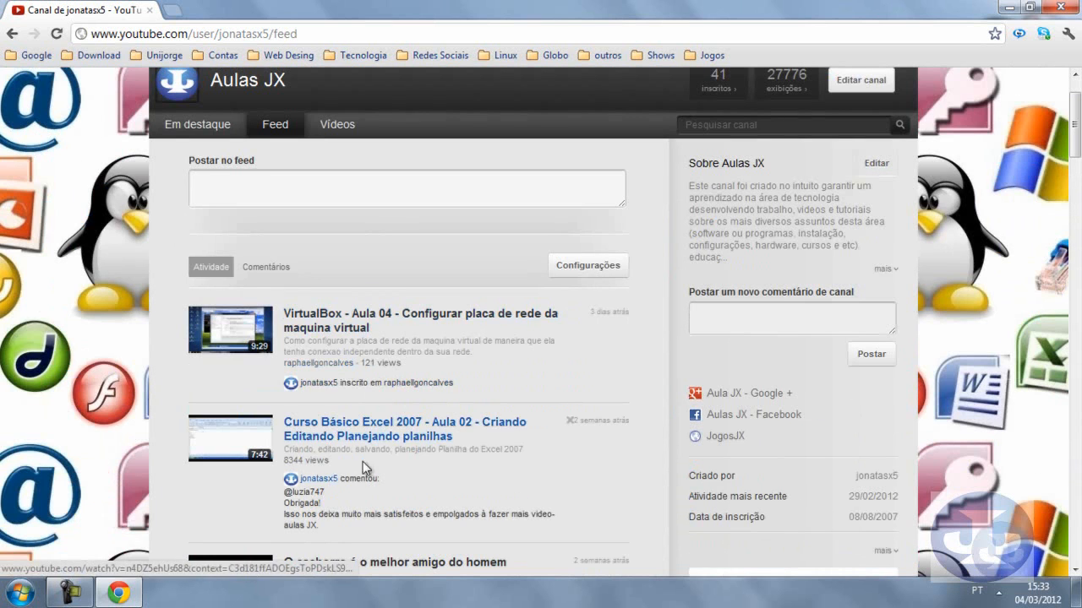
scroll(356, 351, down, 1)
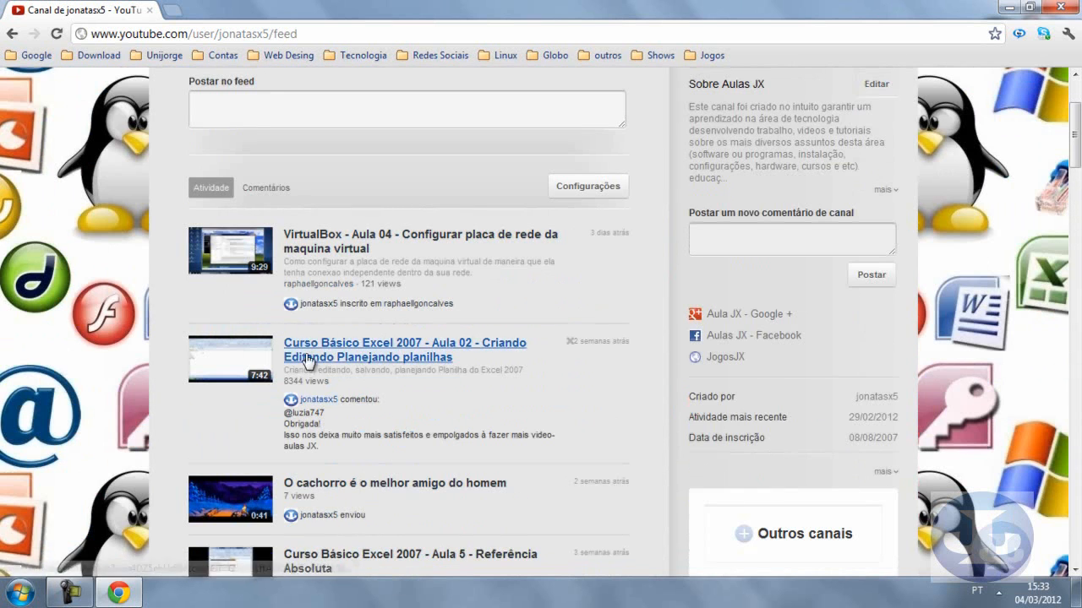
scroll(304, 372, down, 2)
scroll(338, 398, up, 4)
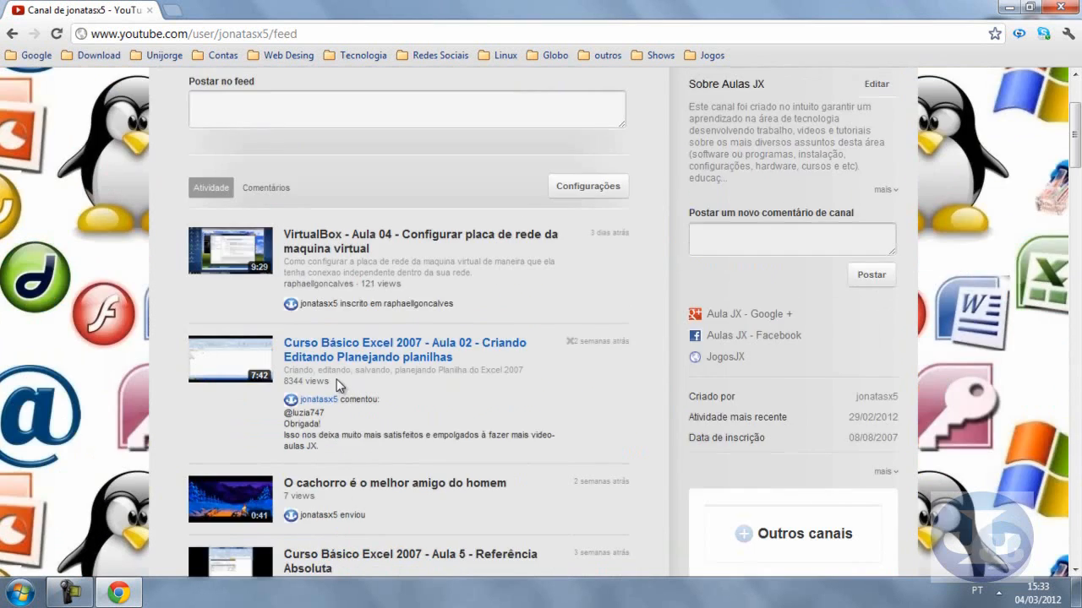
- Open the channel's Vídeos page and look through all the uploaded videos
click(338, 205)
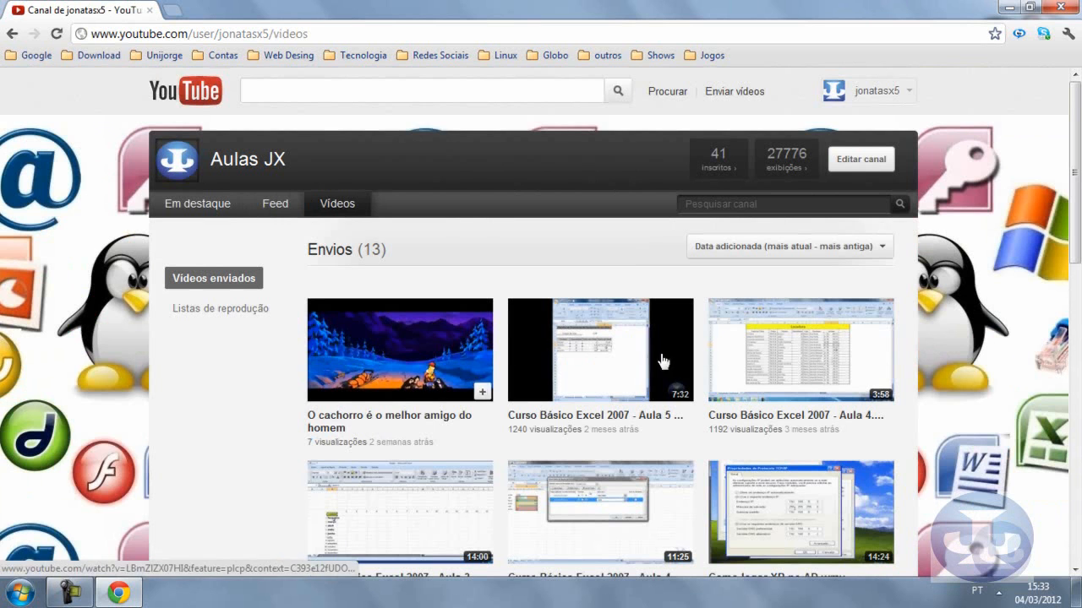
scroll(478, 386, down, 1)
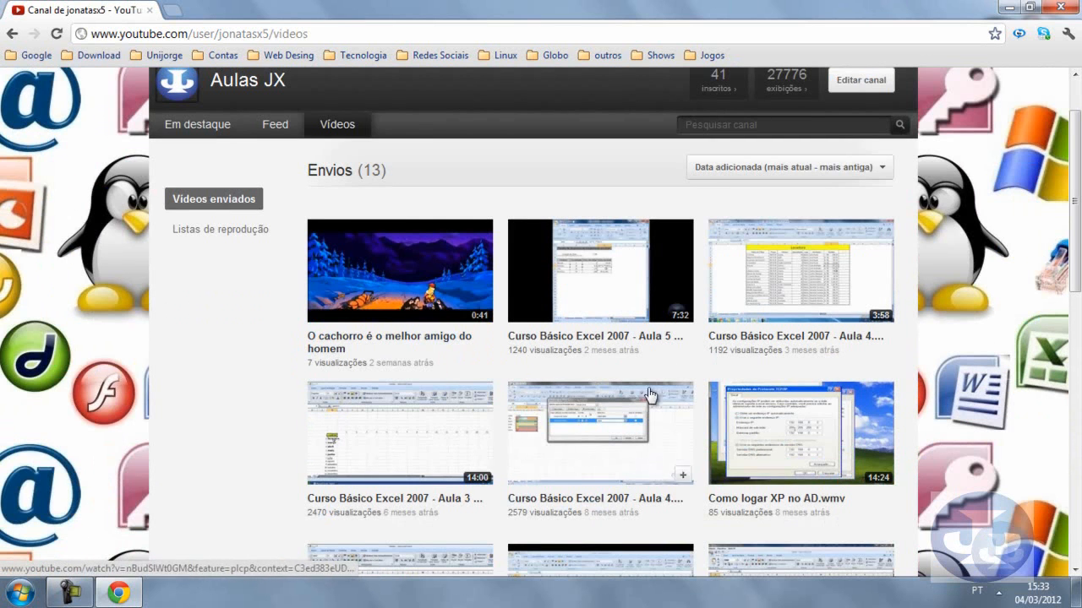
scroll(773, 287, down, 4)
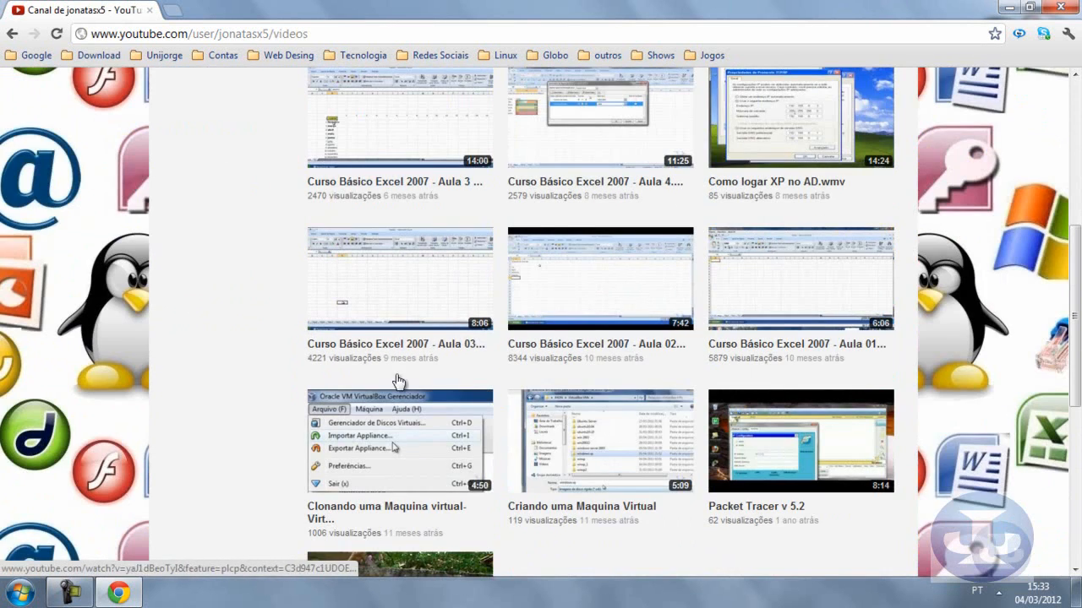
scroll(535, 411, down, 5)
scroll(400, 455, up, 3)
scroll(399, 455, up, 7)
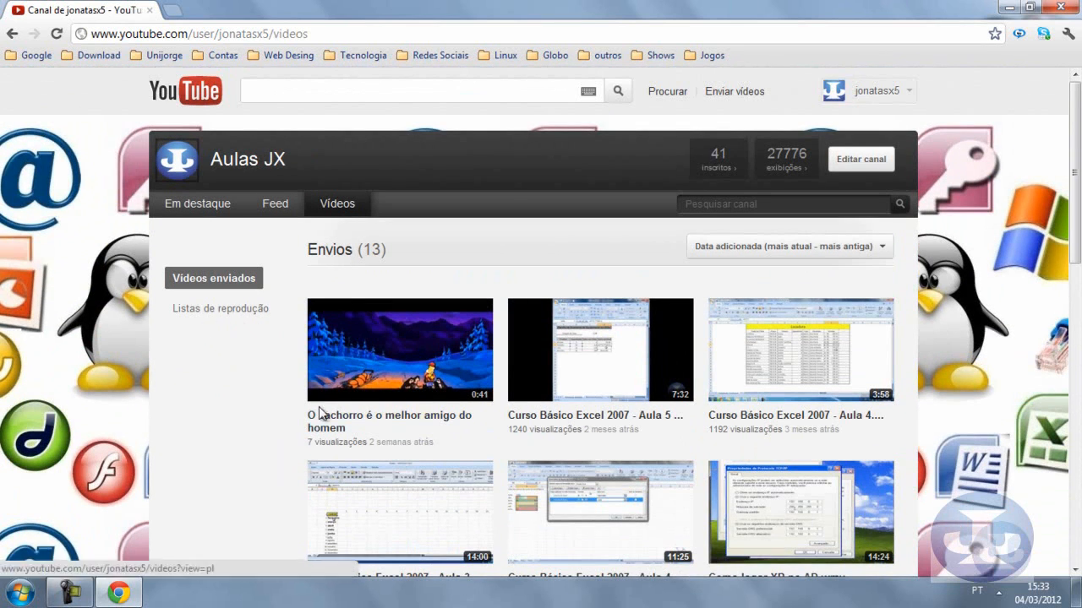
- Open the channel's Em destaque page, look over the featured video and channel information, and return to the header
click(194, 203)
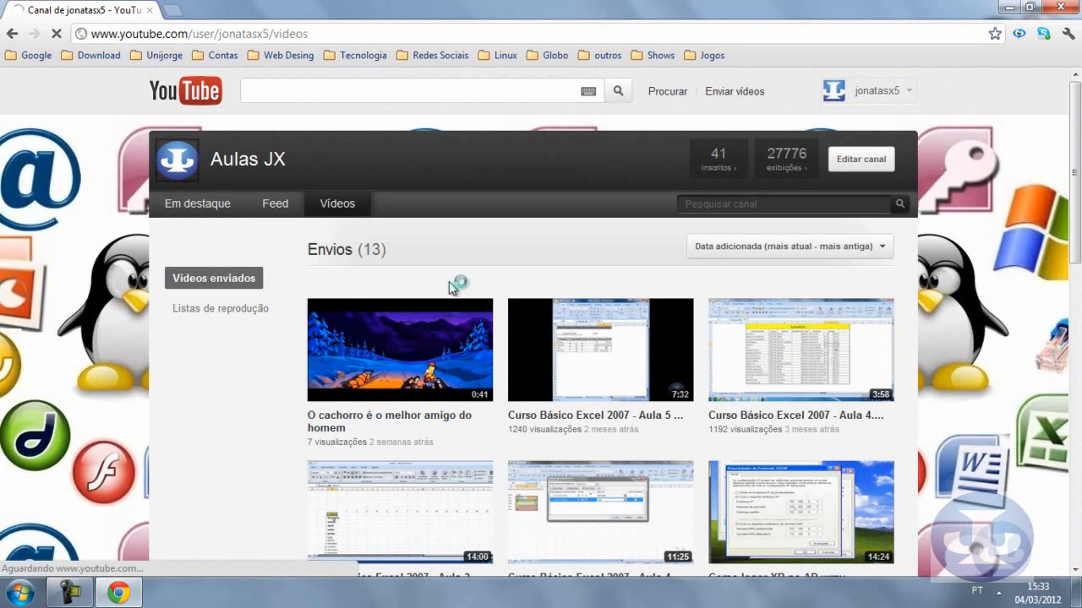
scroll(519, 350, down, 1)
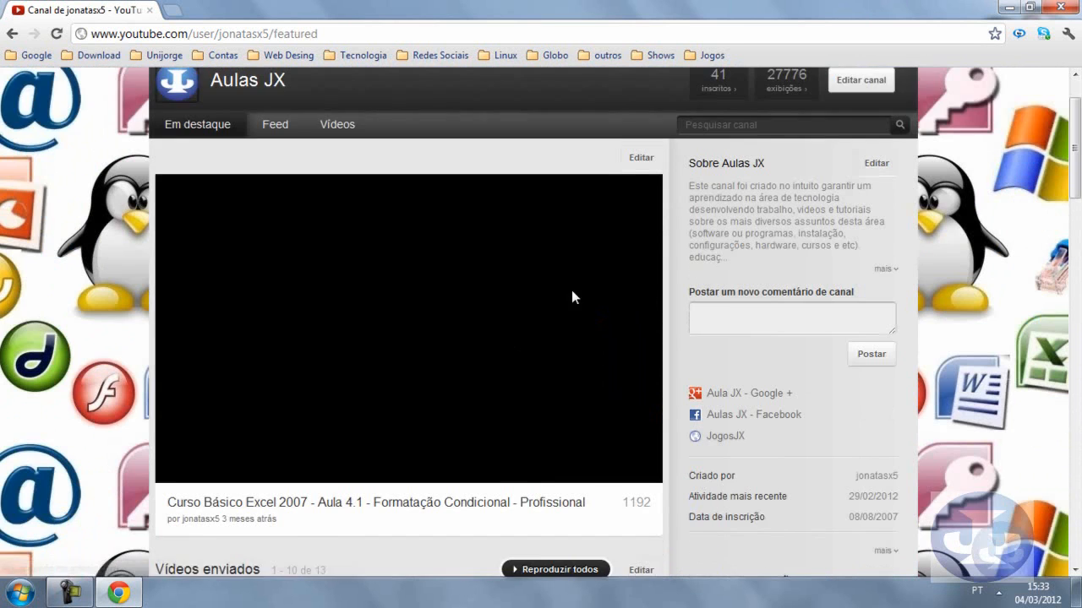
scroll(519, 349, down, 1)
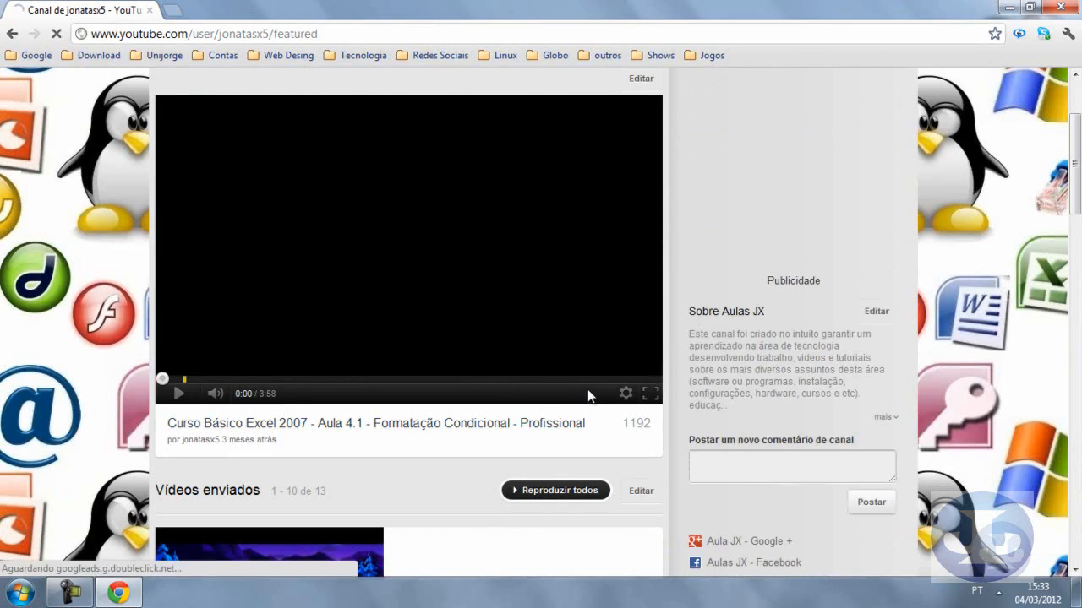
scroll(642, 312, up, 2)
- Search within the channel for "excel" and look through the resulting videos
click(679, 204)
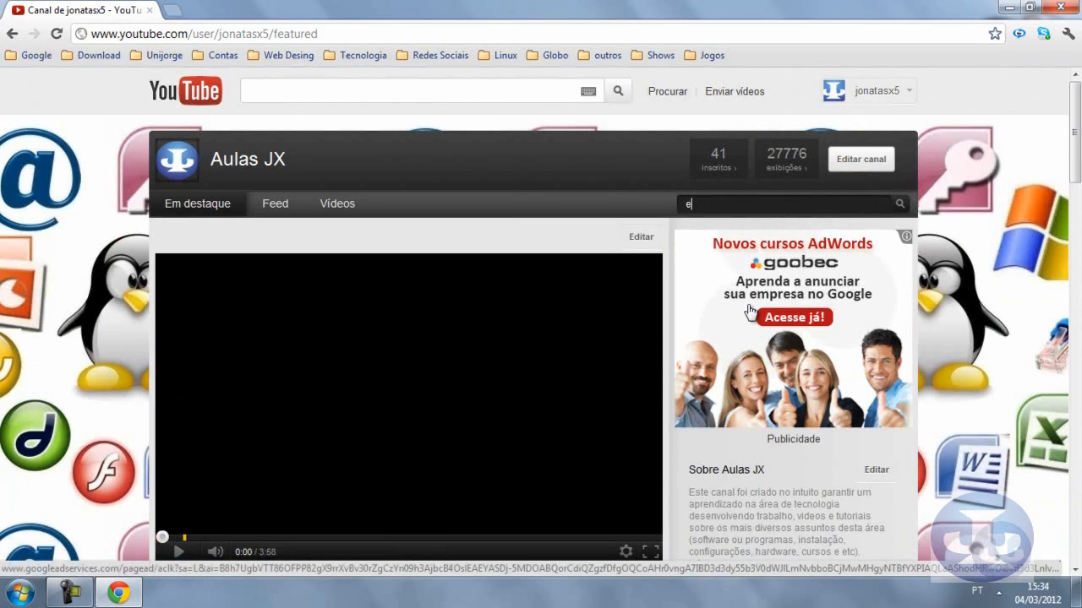
key(Return)
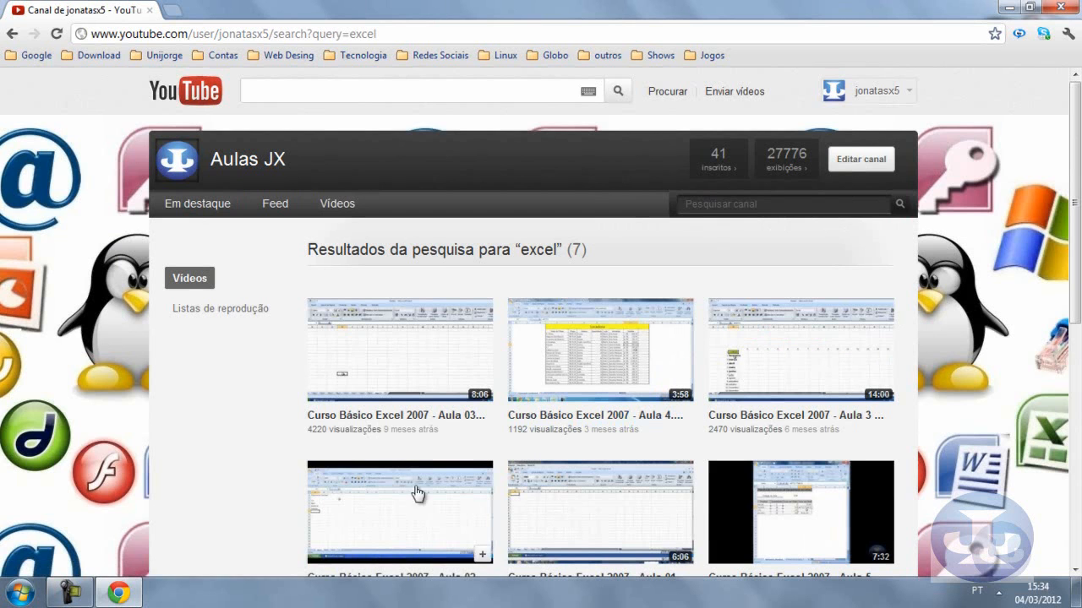
scroll(356, 424, down, 2)
scroll(356, 424, down, 2)
scroll(362, 495, up, 4)
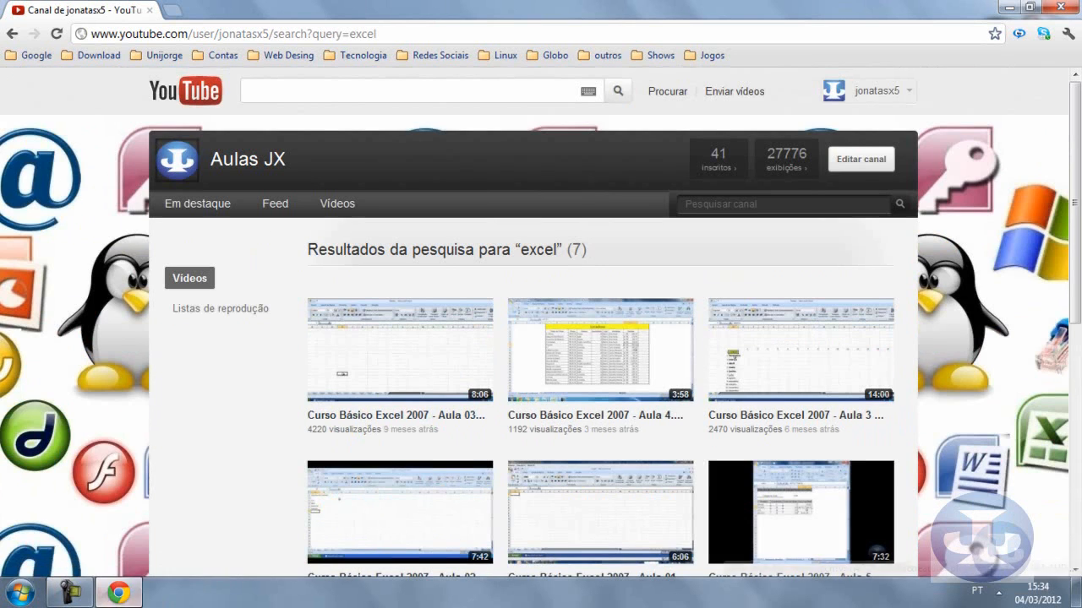
mouse_move(147, 598)
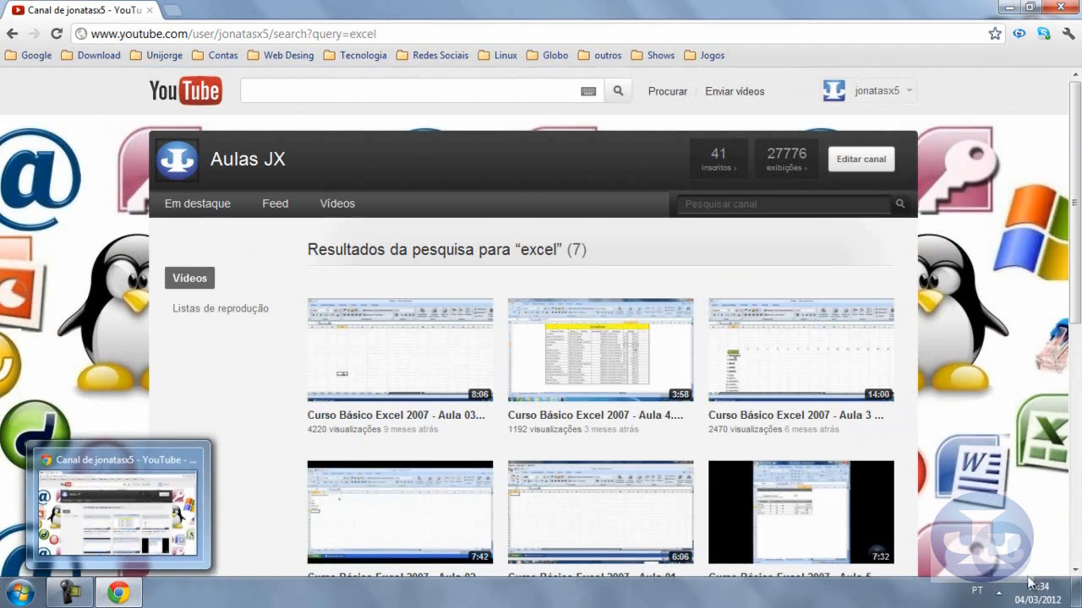